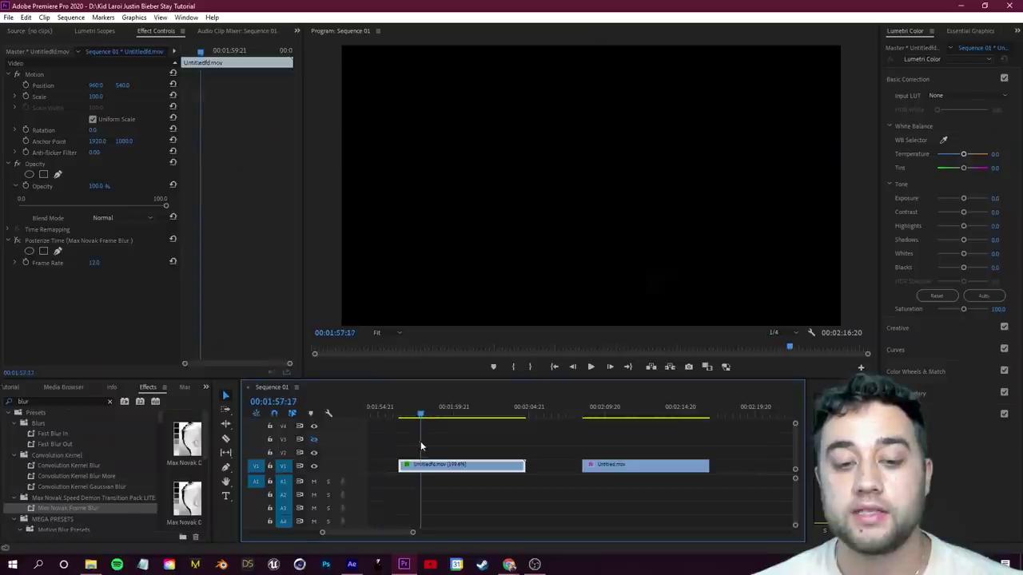
Step: Play and scrub through the walking clip on V1, enlarging the program view to examine its motion blur
click(419, 446)
key(=)
key(=)
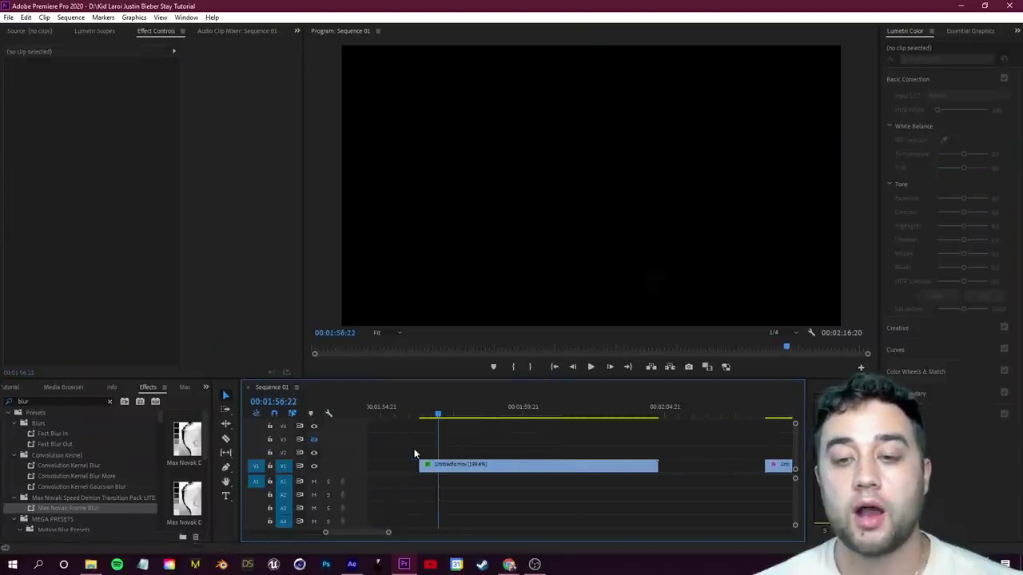
key(minus)
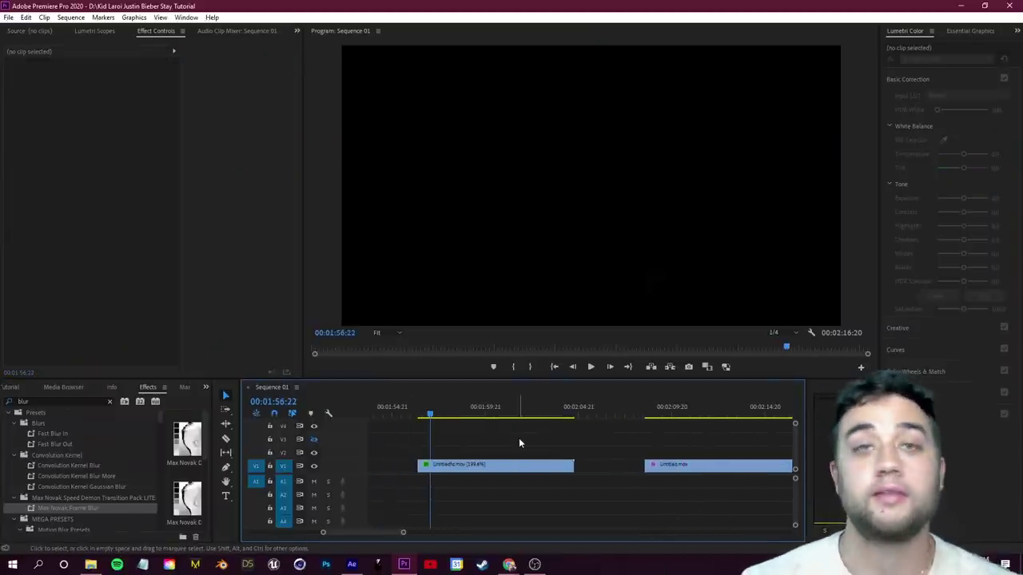
key(space)
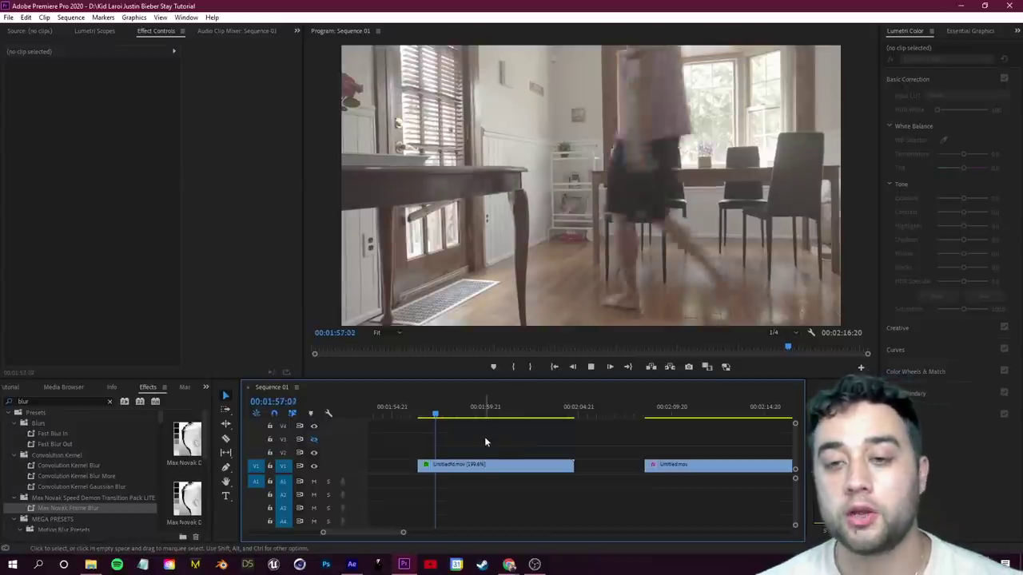
click(440, 415)
drag(440, 415, 437, 417)
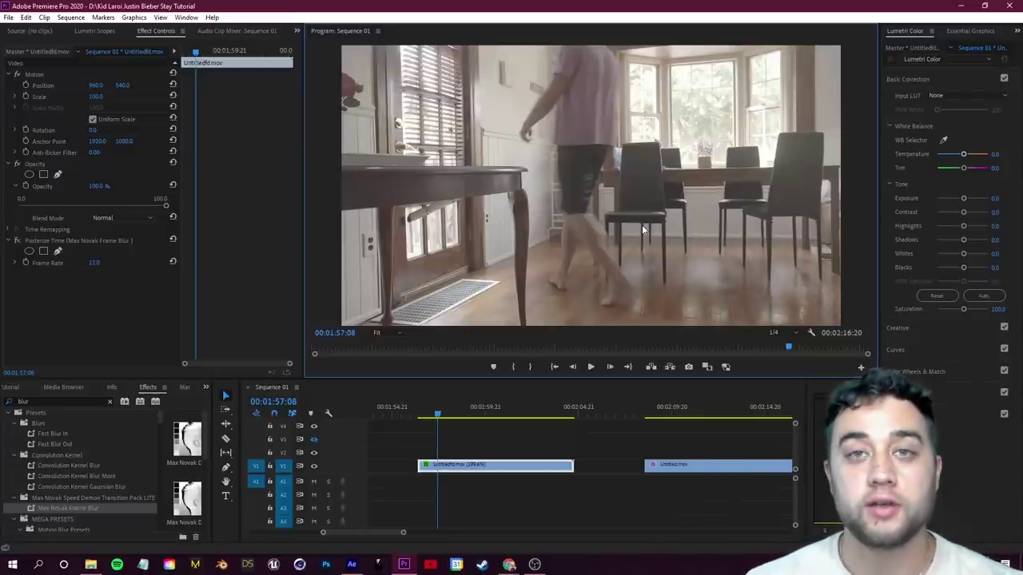
key(grave)
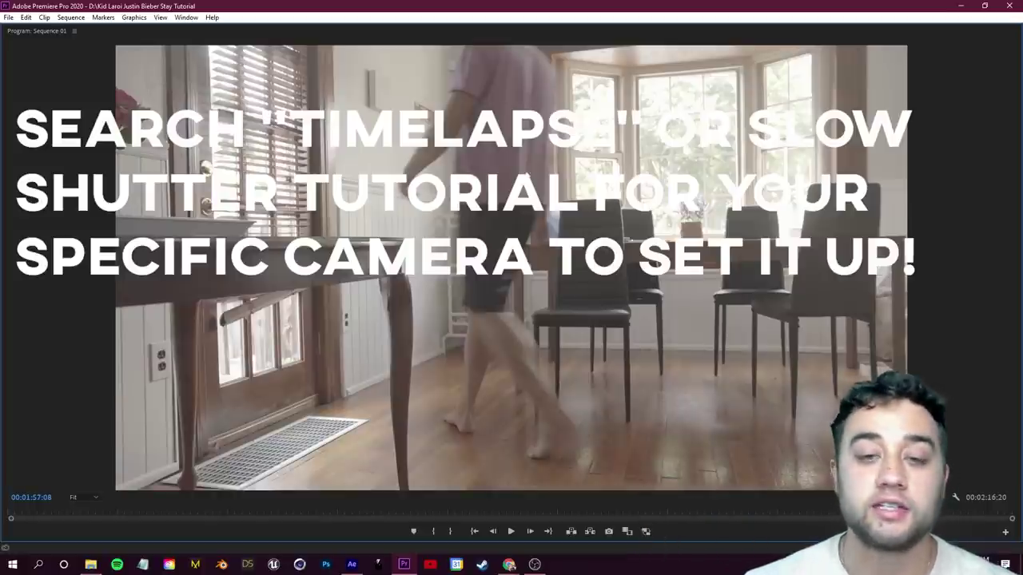
key(grave)
key(space)
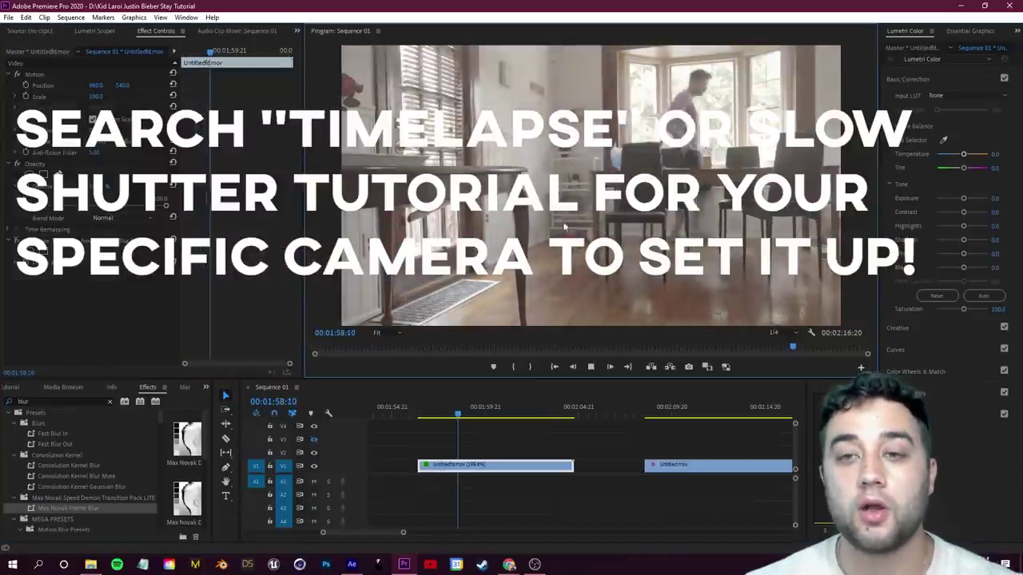
click(477, 416)
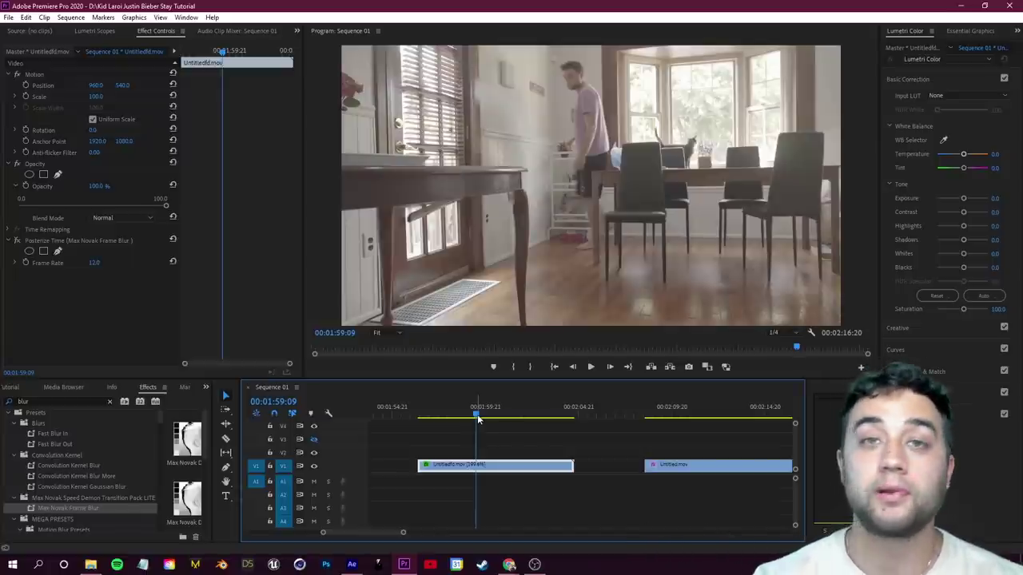
Step: Place the seated clip Untitled.mov on V2 directly above the walking clip, aligned with its start
drag(665, 466, 618, 462)
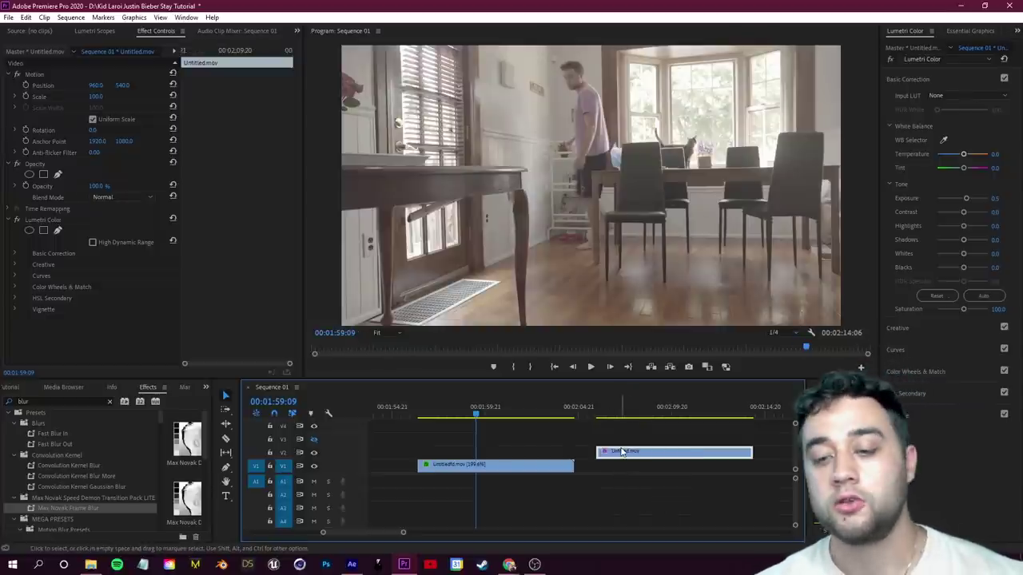
drag(622, 452, 450, 452)
click(460, 466)
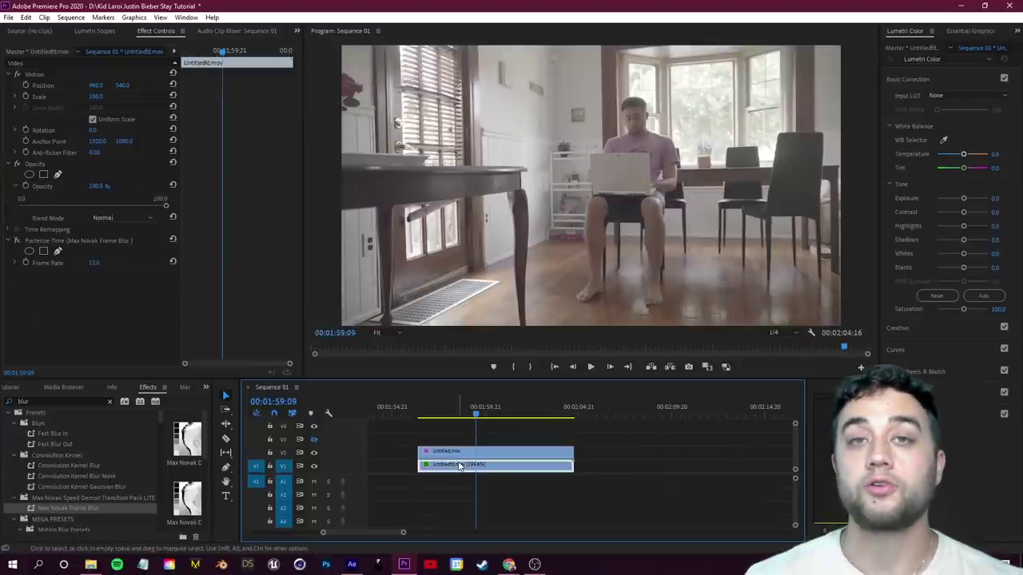
Step: Draw a free-form opacity mask on Untitled.mov around the seated man, his laptop and his feet
click(450, 439)
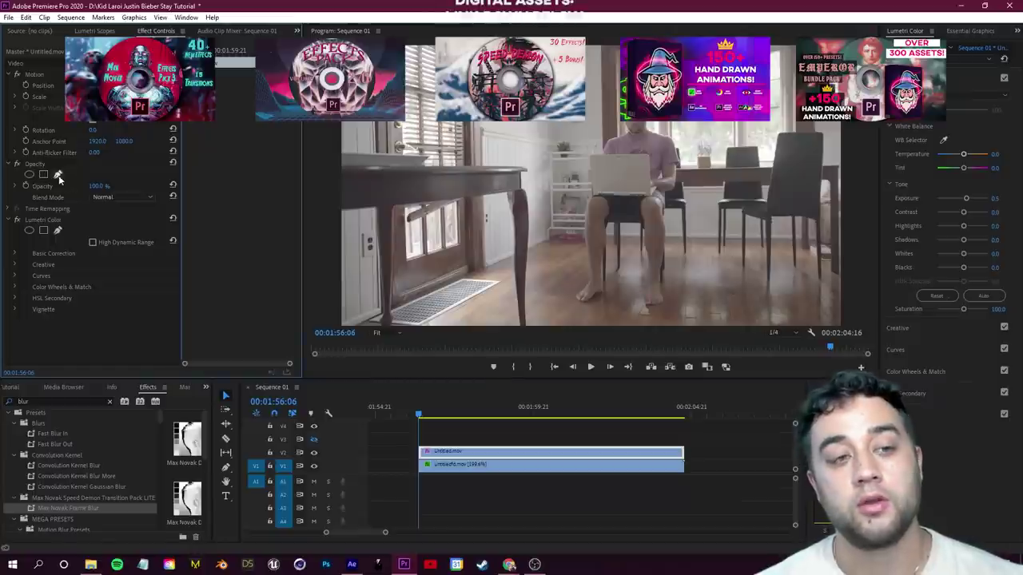
click(57, 176)
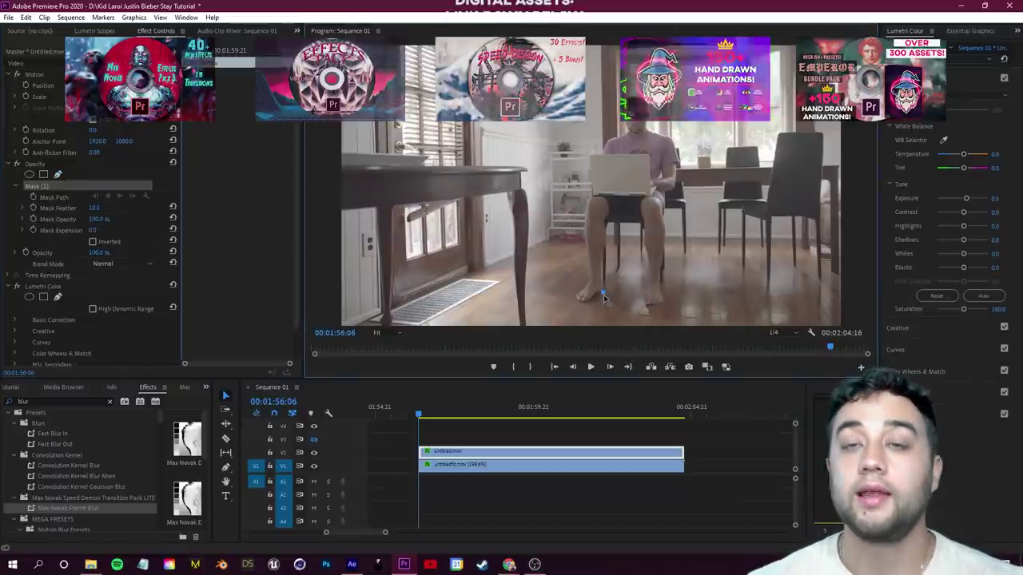
key(grave)
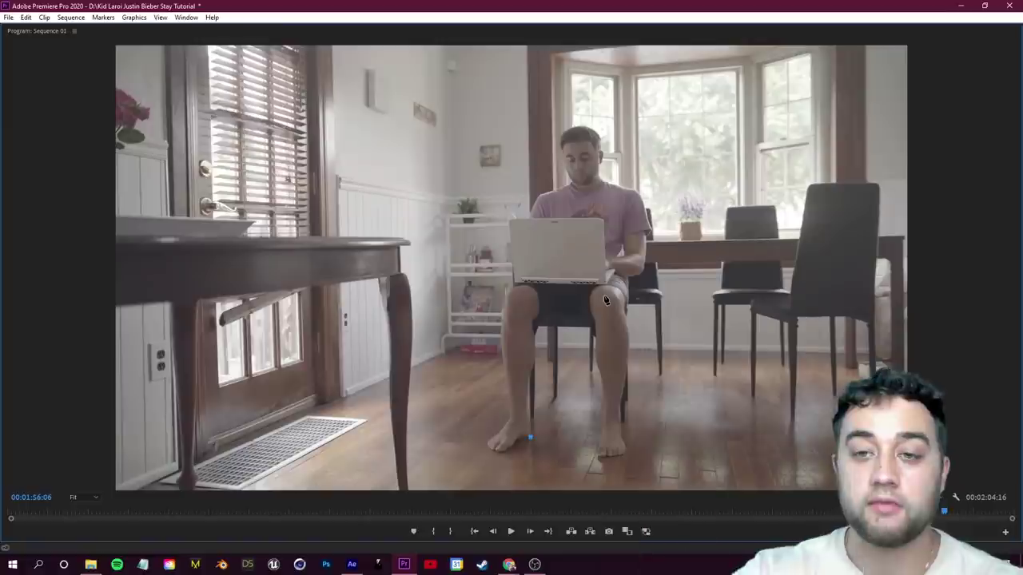
drag(516, 446, 489, 436)
click(509, 421)
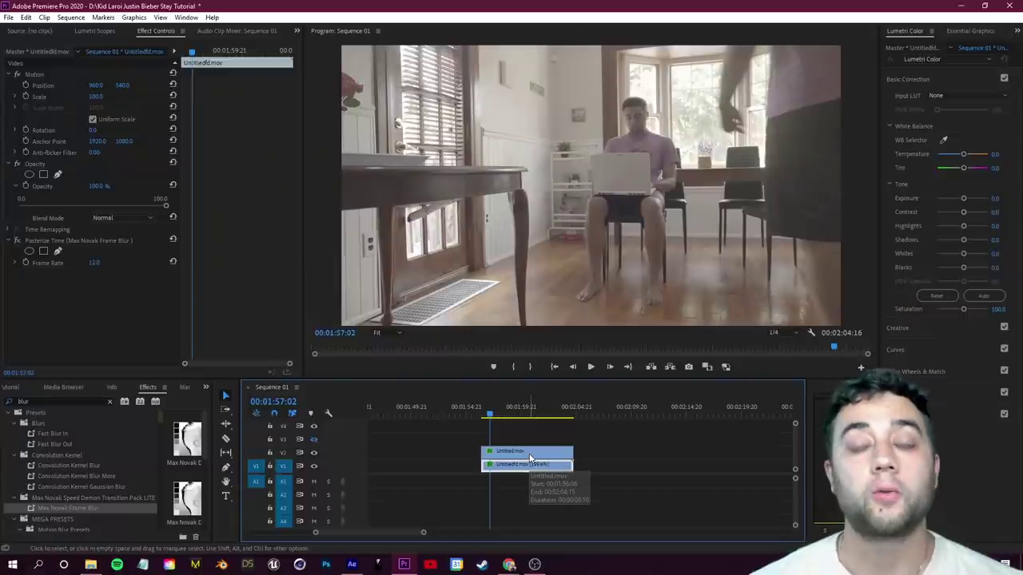
Step: Hide track V1 and play the masked seated man on his own from the start of the clip
click(315, 468)
drag(489, 416, 481, 415)
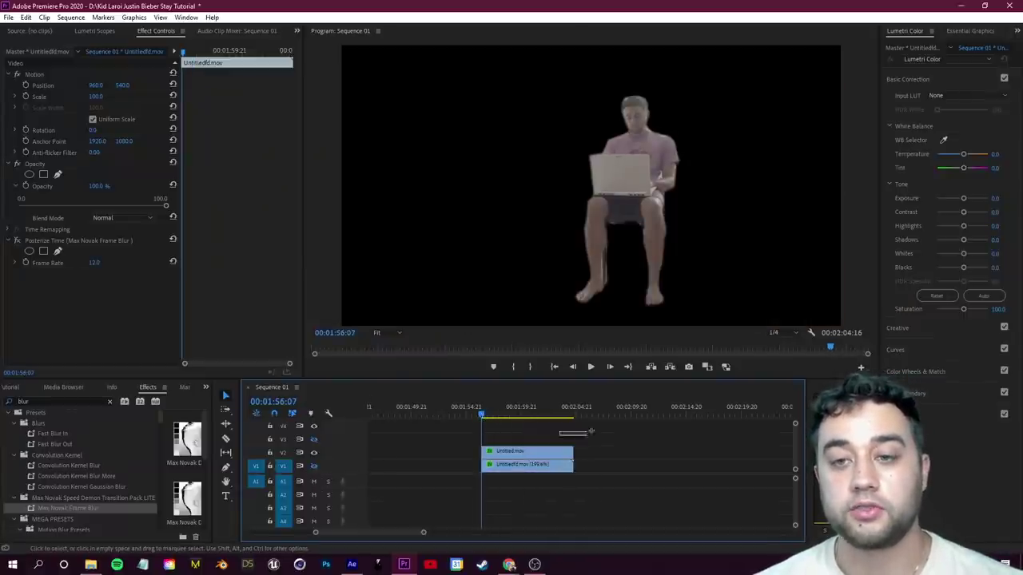
key(space)
key(space)
Step: Set the mask feather on the seated clip to 6 and make track V1 visible again
click(512, 451)
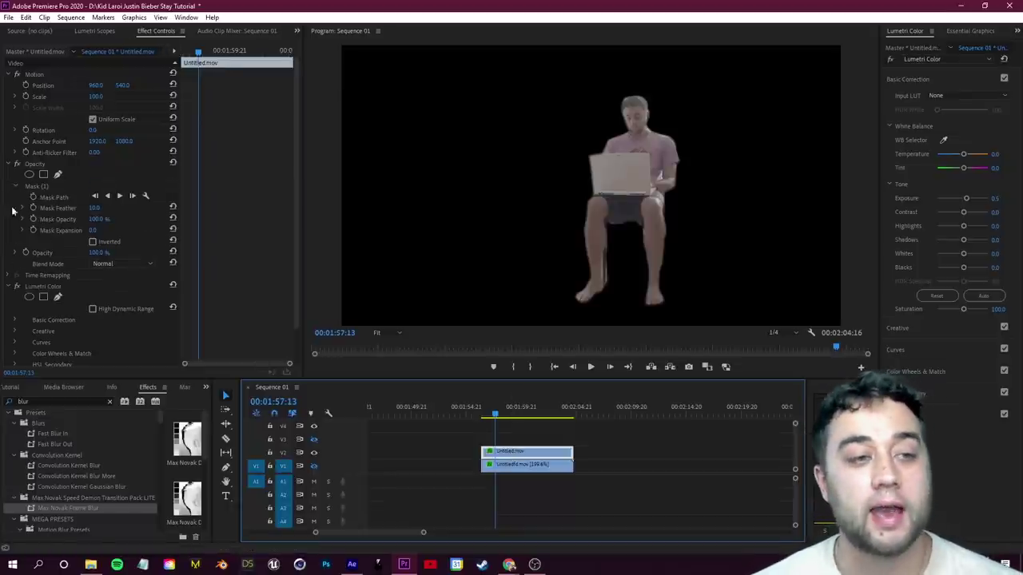
drag(95, 208, 91, 209)
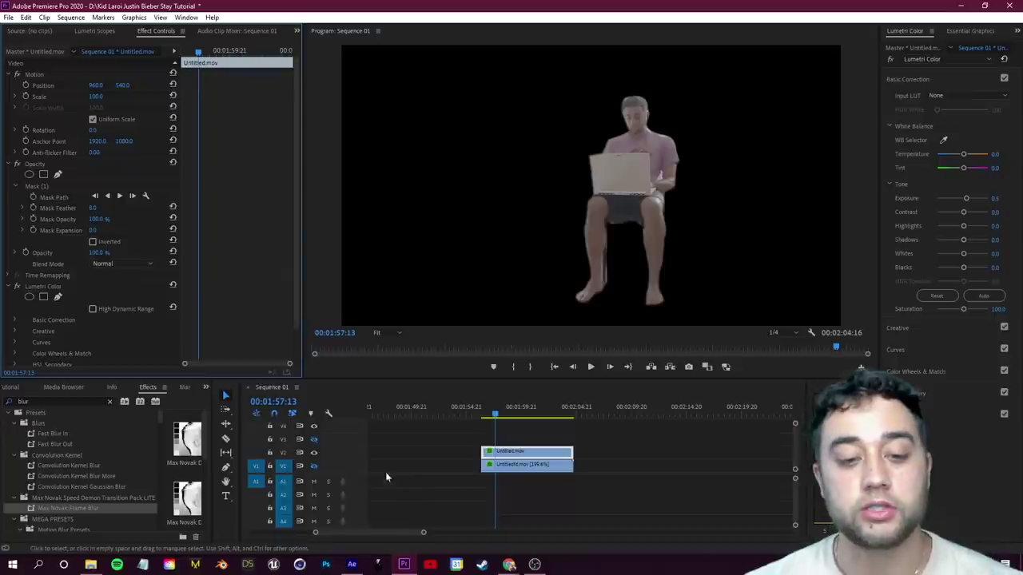
click(313, 466)
Step: Play and scrub the composite to examine how the walking figure moves behind the seated man
click(493, 416)
drag(494, 416, 485, 416)
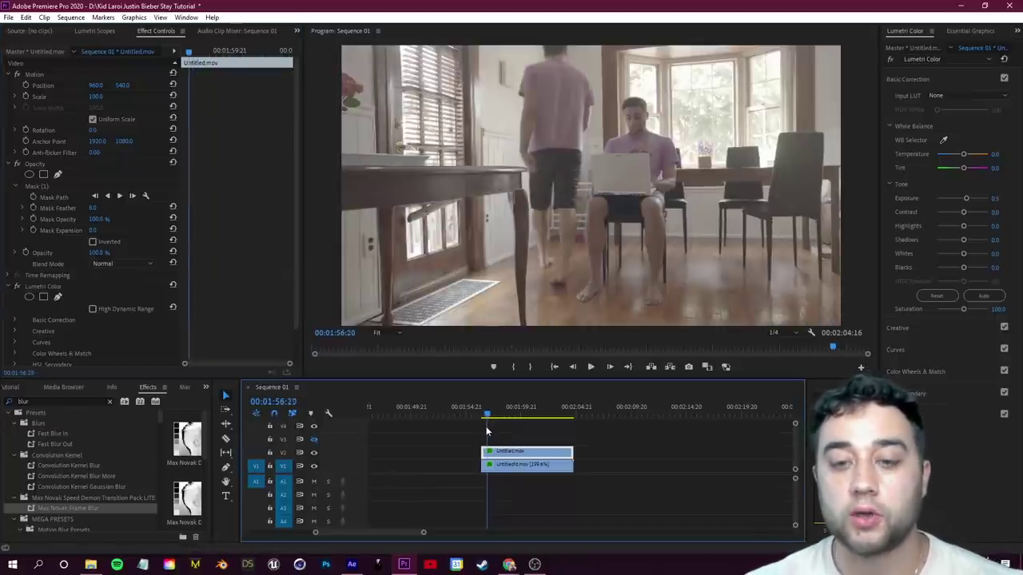
click(563, 446)
key(space)
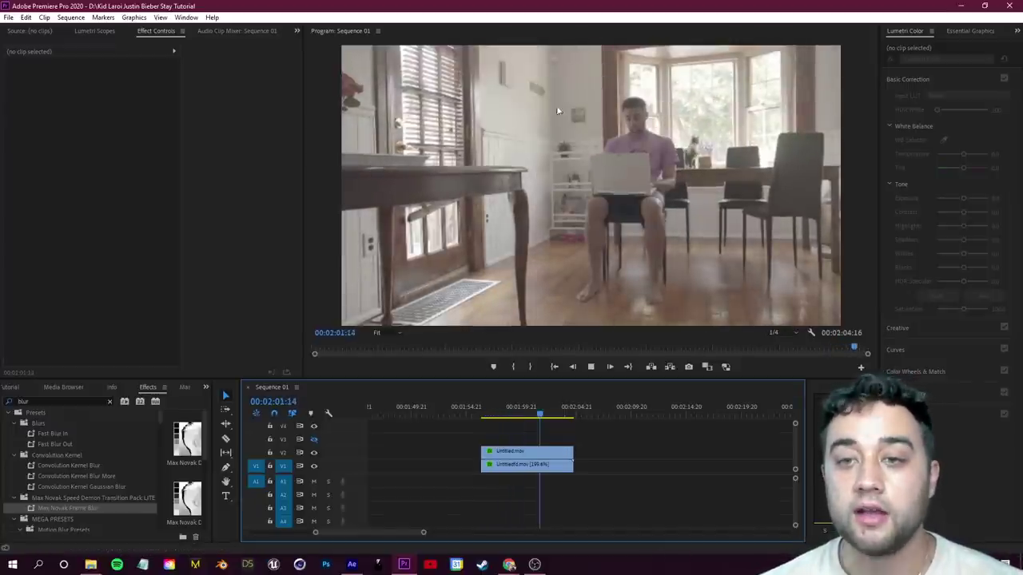
key(space)
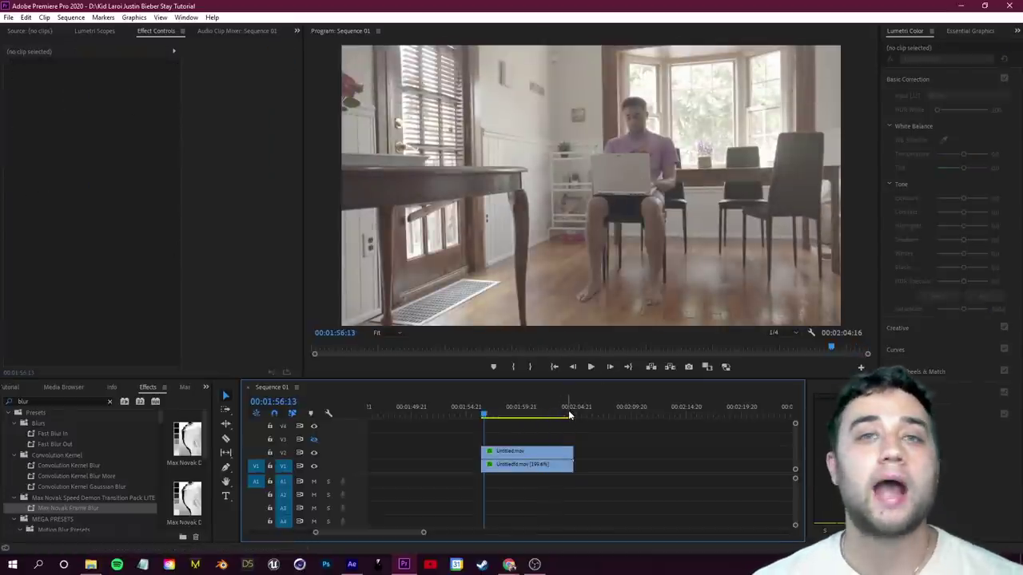
click(591, 368)
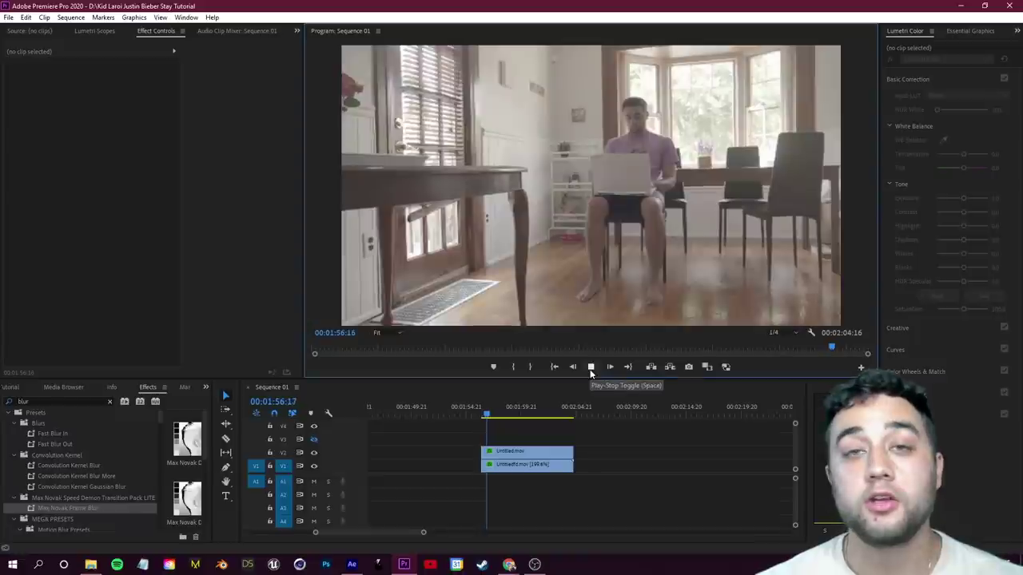
click(590, 367)
click(590, 368)
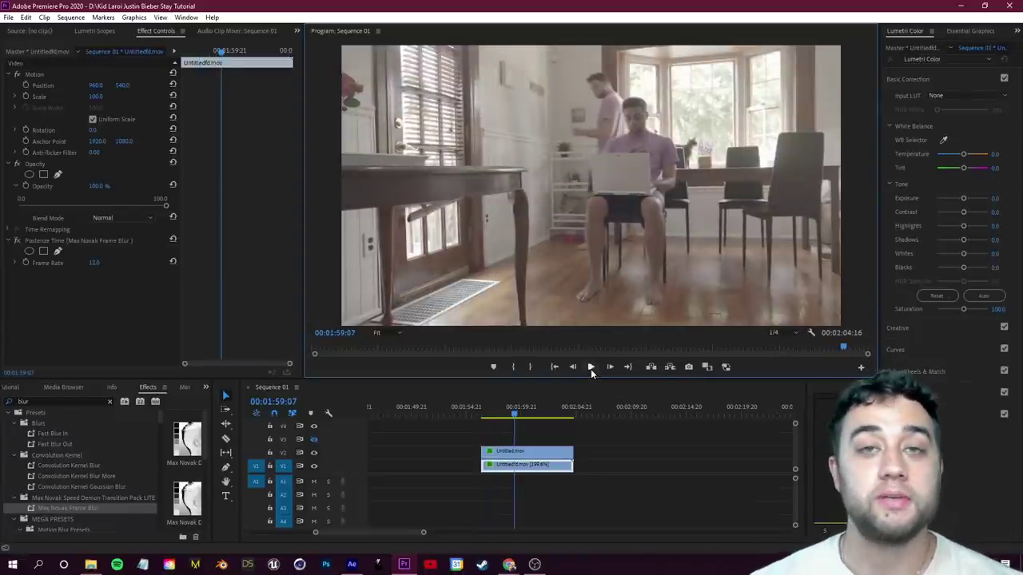
click(518, 412)
drag(518, 411, 507, 422)
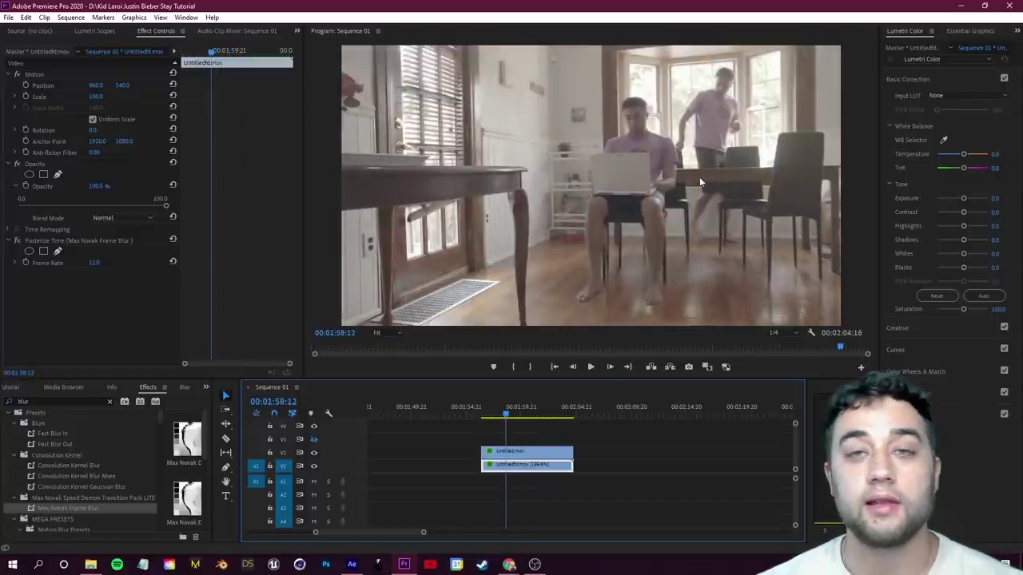
click(516, 416)
drag(516, 415, 514, 413)
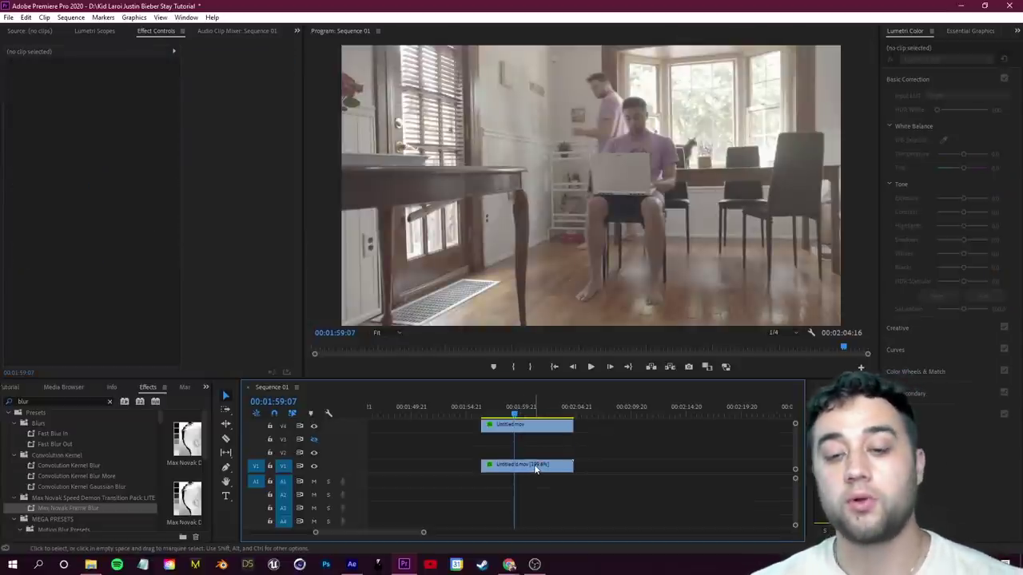
Step: Duplicate the walking clip from V1 onto V2 and replace the copy with an After Effects composition
drag(536, 465, 520, 457)
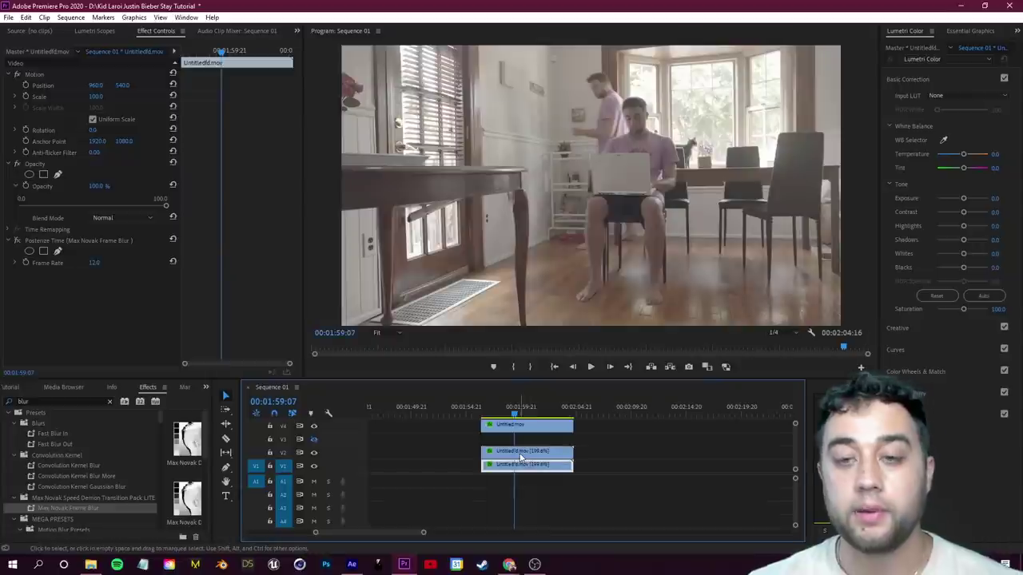
click(522, 456)
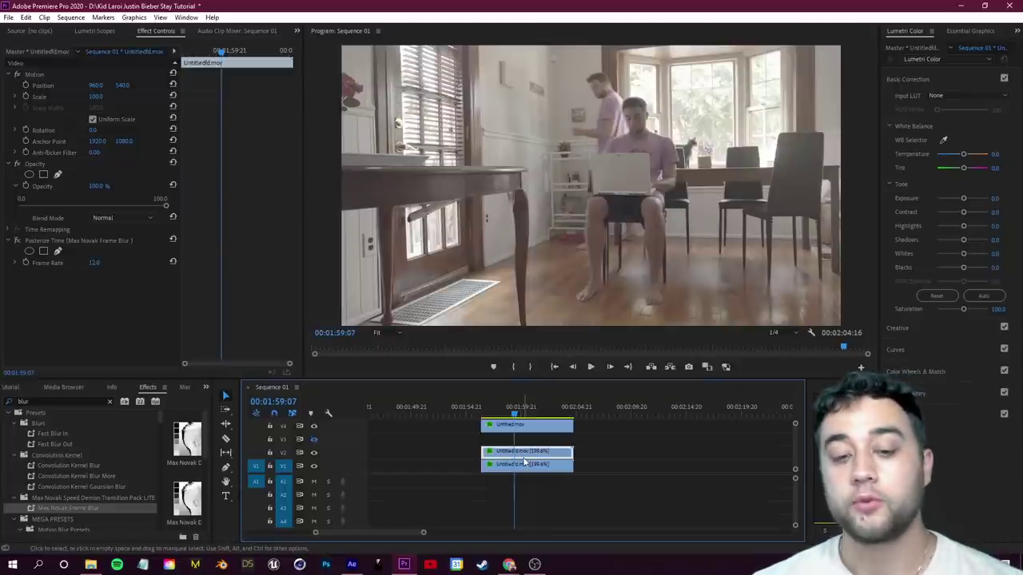
right_click(523, 455)
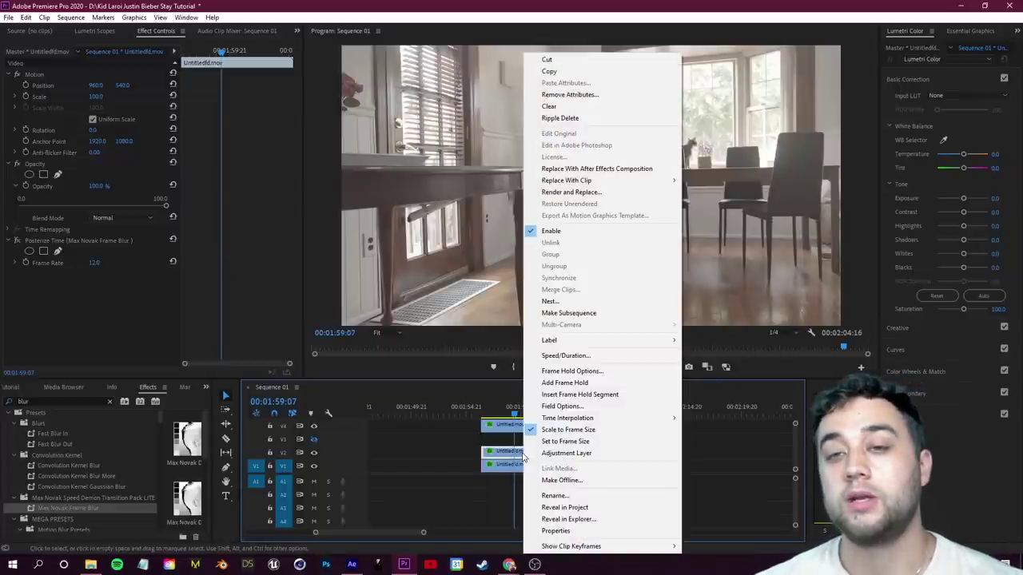
click(577, 171)
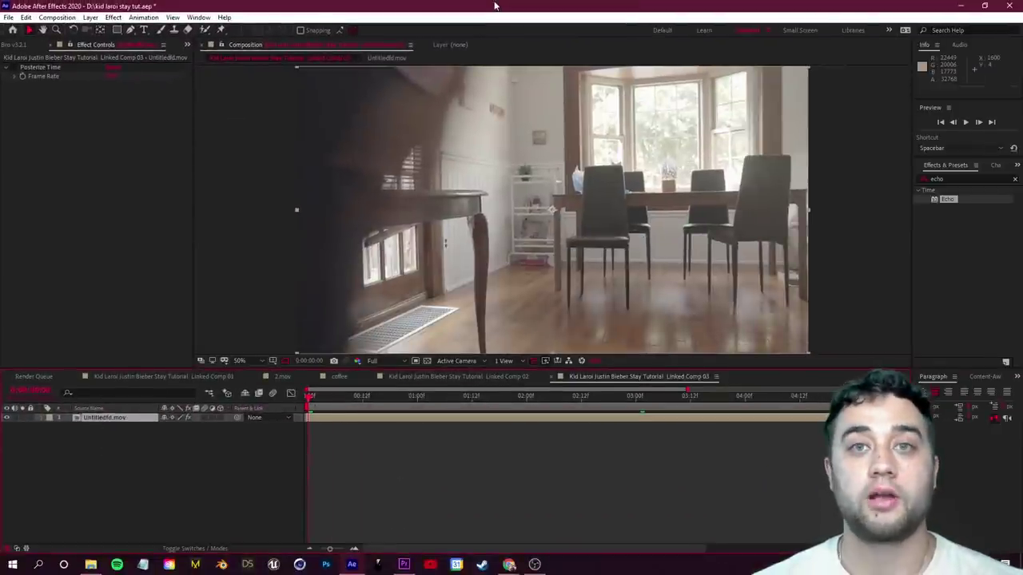
Step: Go to 0:00:01:02 in the linked composition and apply the Pixel Motion Blur effect to the walking layer
key(comma)
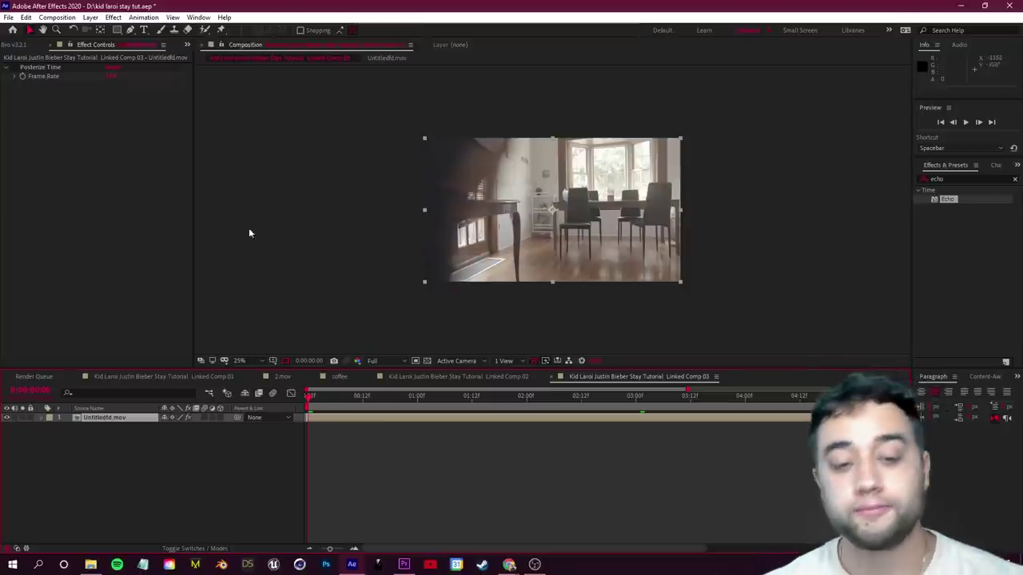
drag(311, 399, 426, 405)
drag(977, 179, 781, 177)
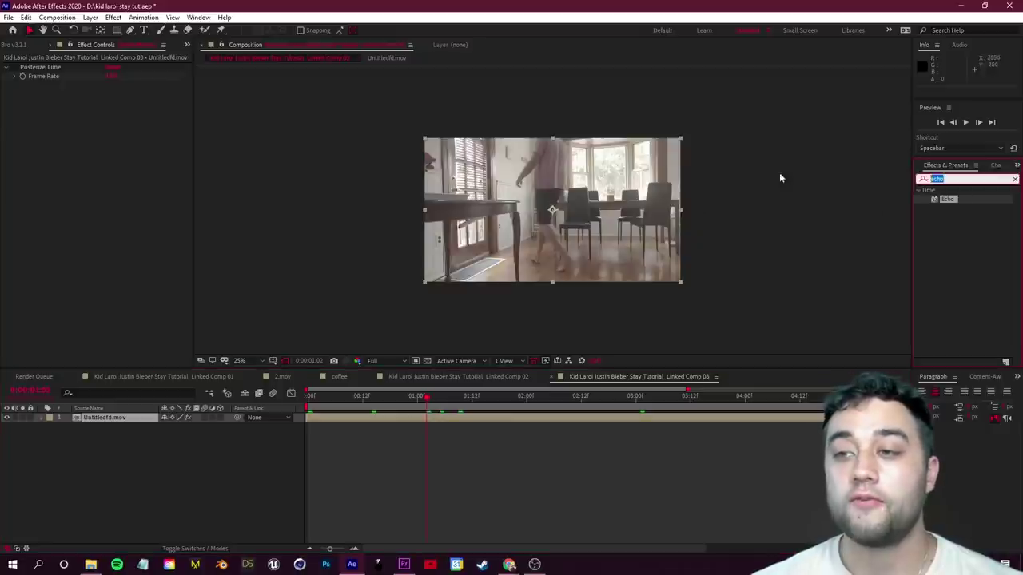
text(pixel)
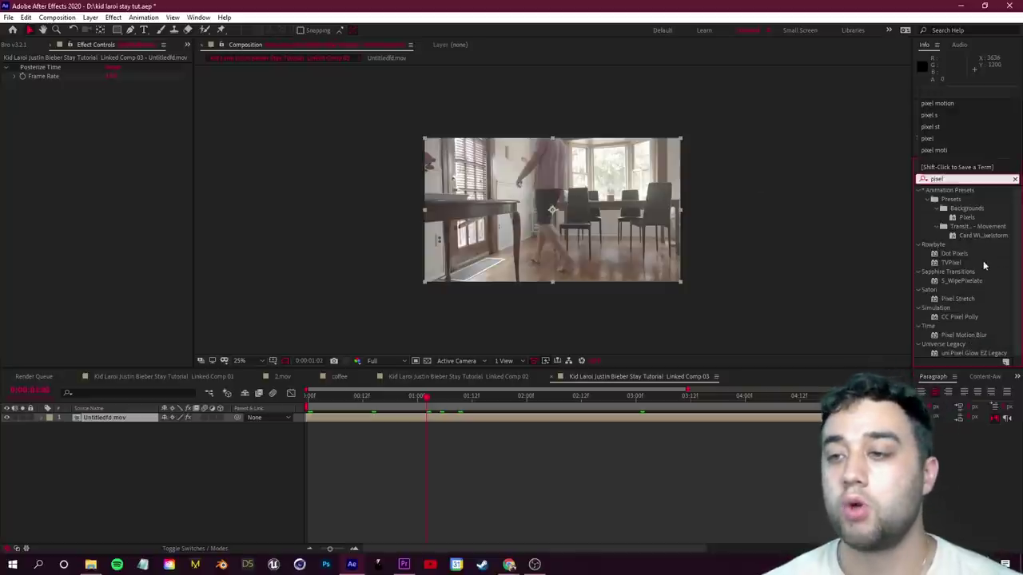
drag(963, 334, 121, 423)
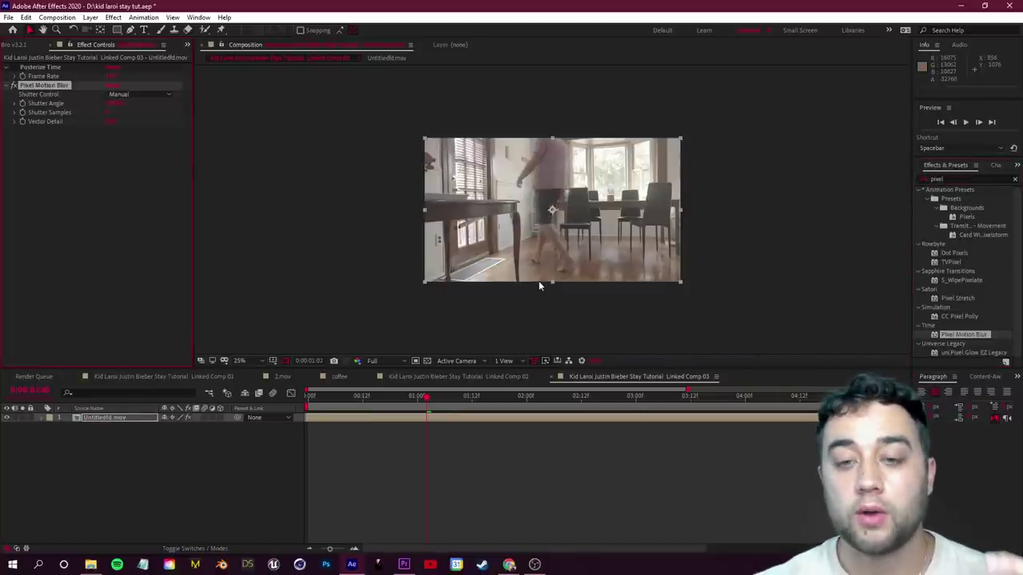
Step: Raise the Pixel Motion Blur shutter angle to 360 and inspect the blur on the walking figure up close
key(period)
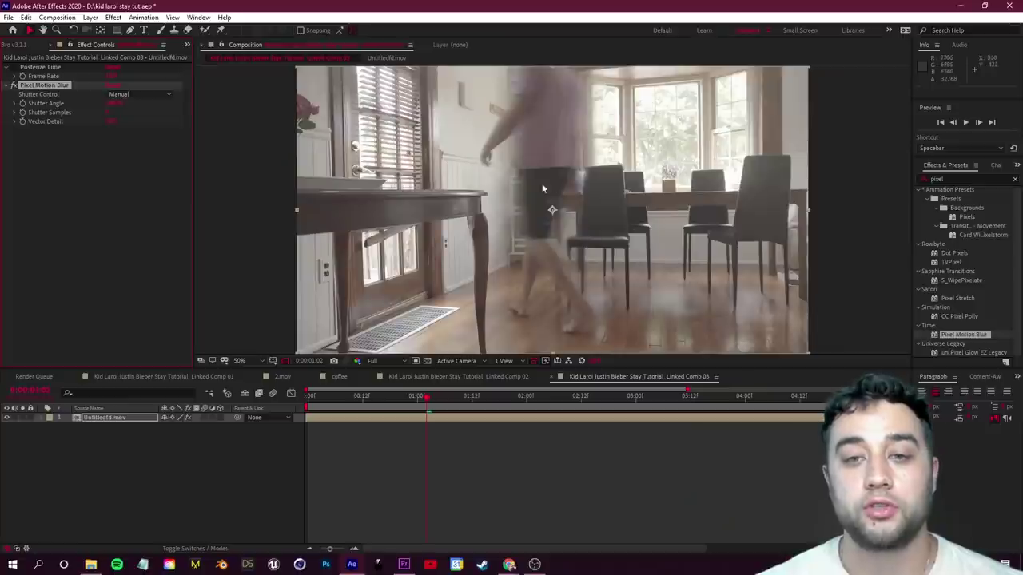
click(15, 103)
drag(102, 120, 195, 118)
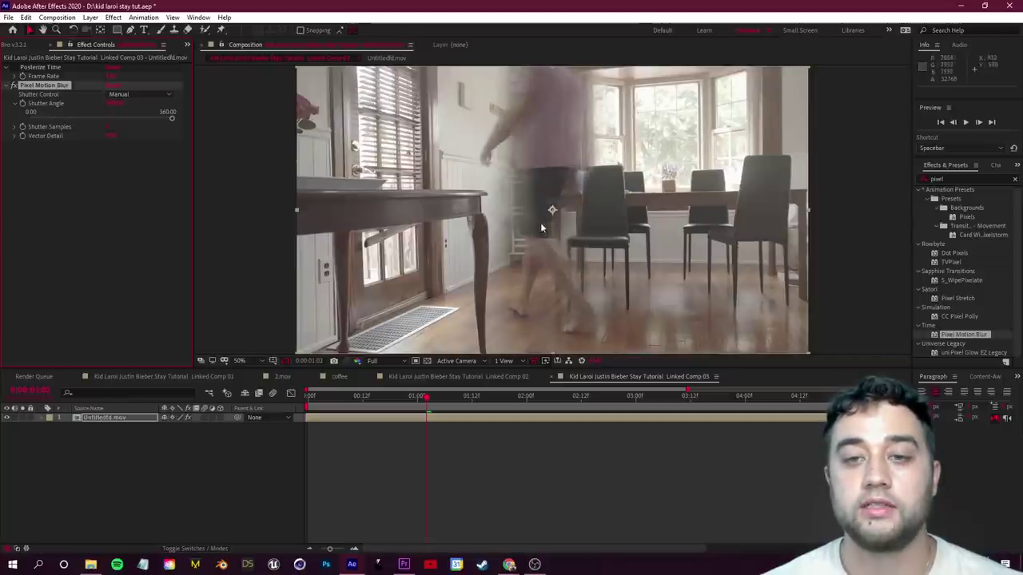
scroll(526, 219, up, 1)
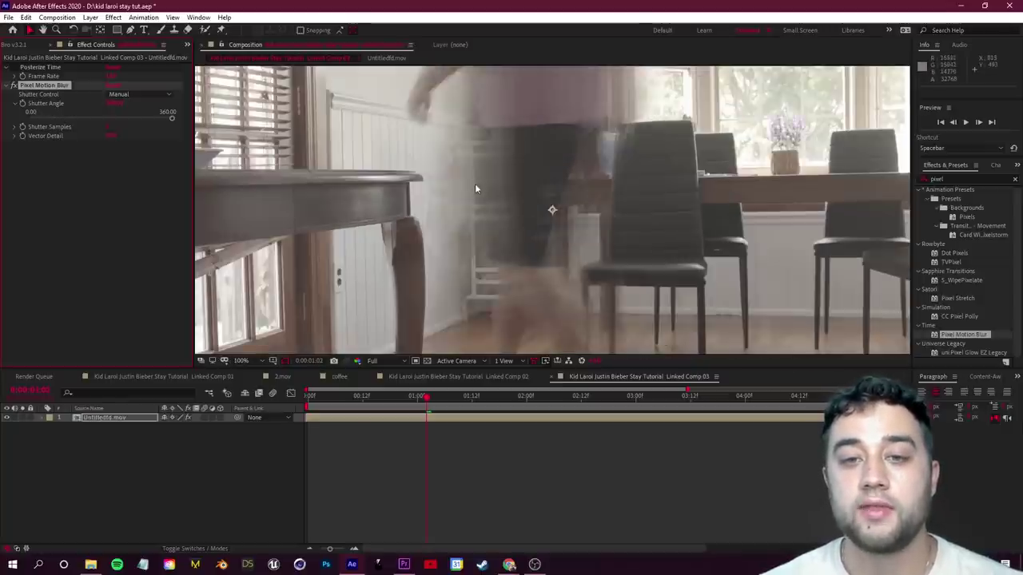
scroll(451, 199, up, 1)
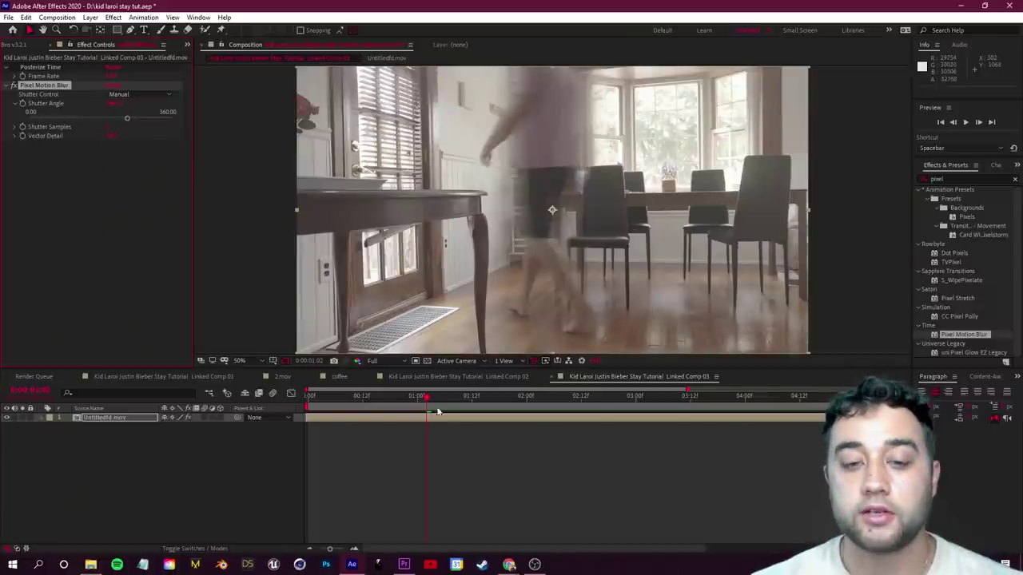
Step: Switch to Premiere Pro and apply the Echo effect to the walking clip on V1
drag(441, 402, 589, 407)
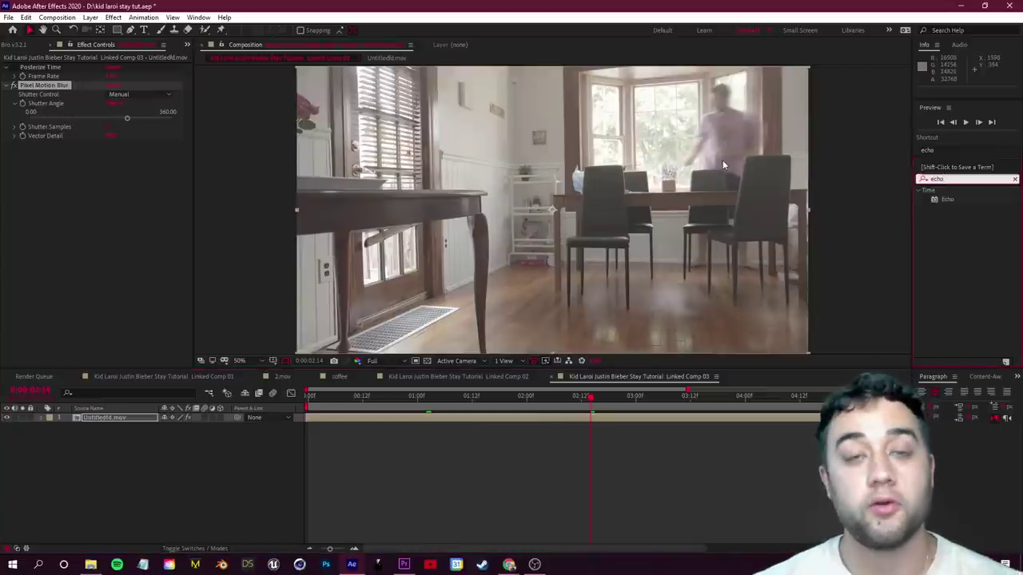
click(404, 564)
click(533, 466)
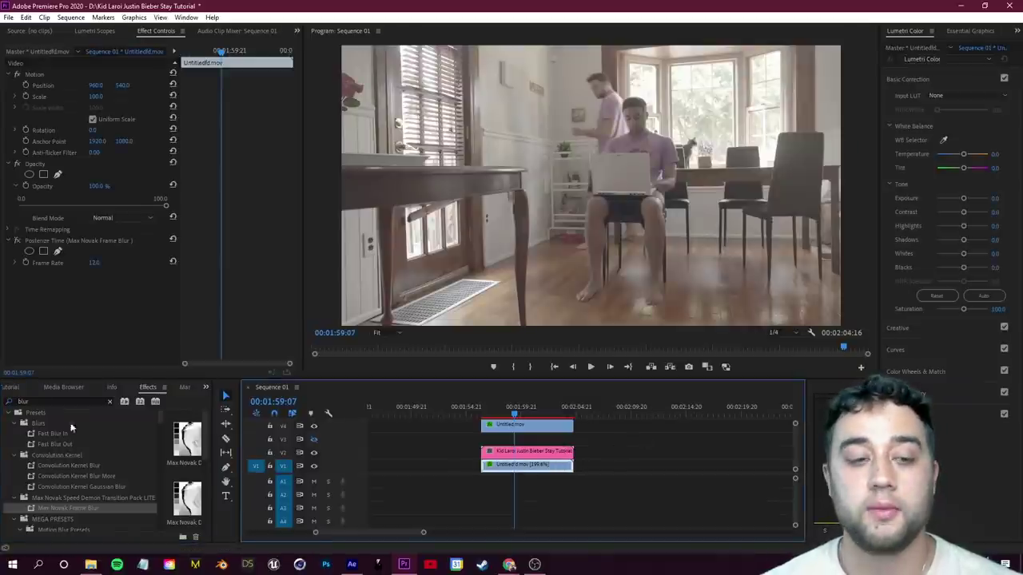
click(56, 401)
text(echo)
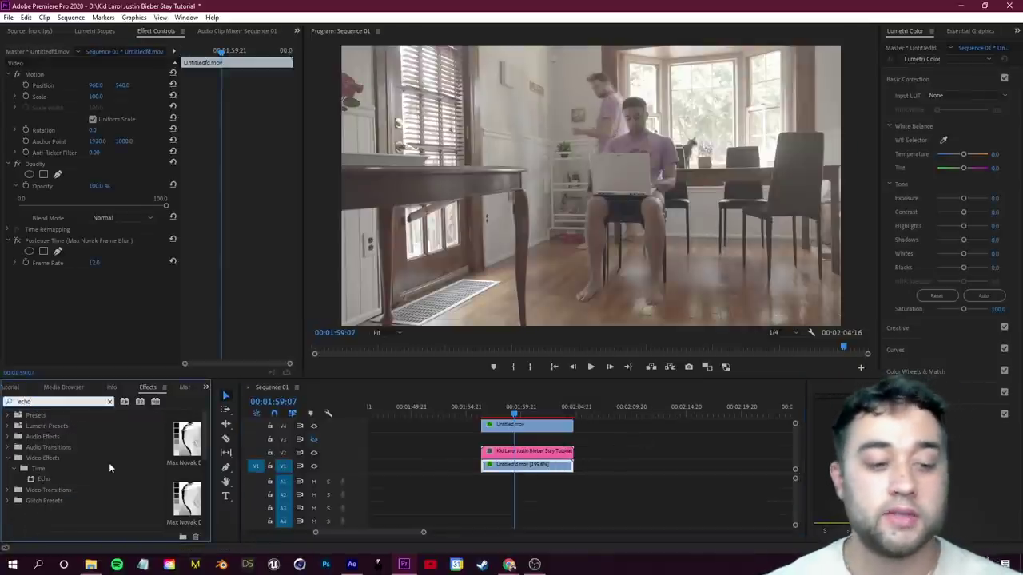
drag(72, 479, 504, 468)
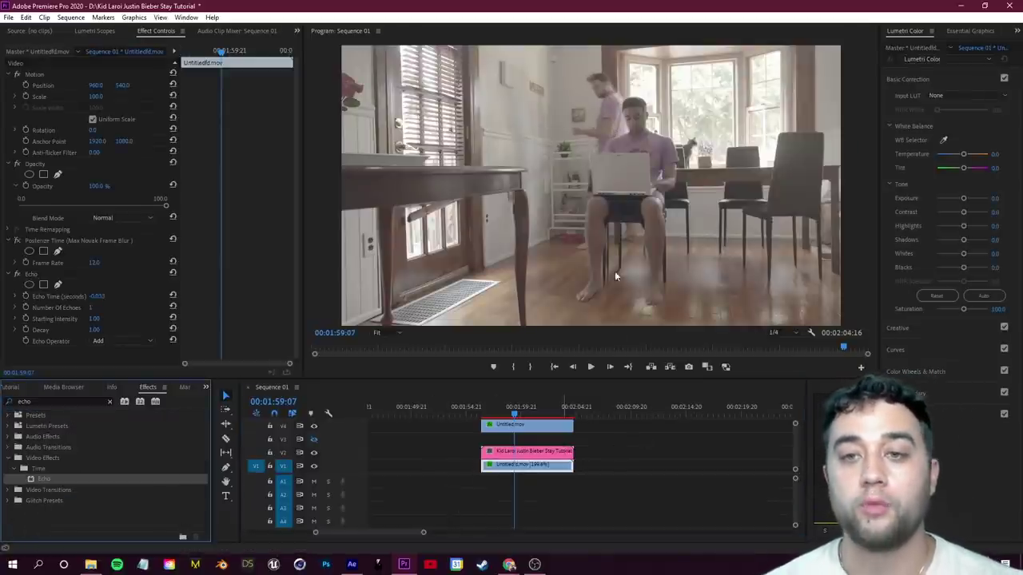
drag(518, 413, 517, 415)
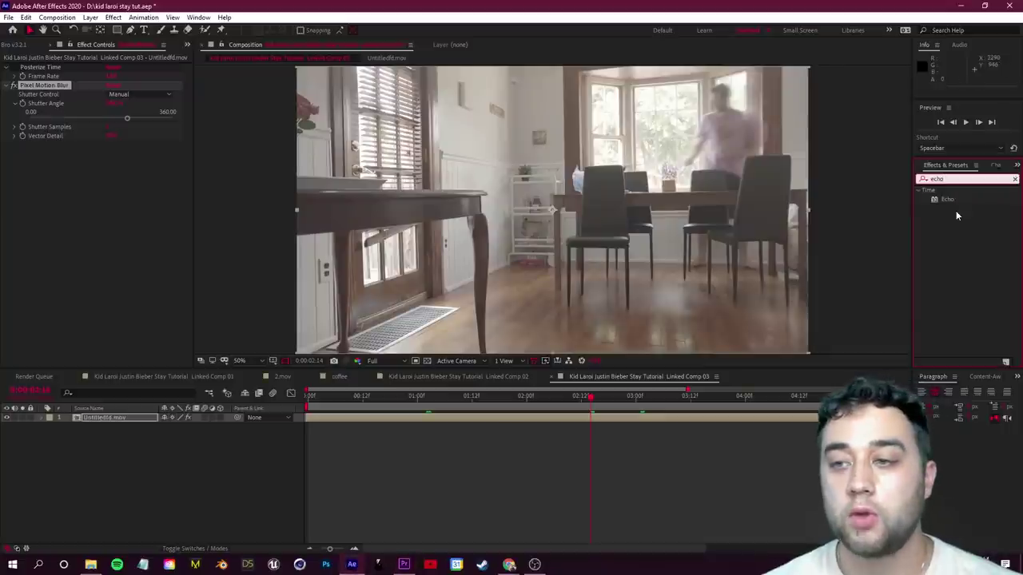
Step: Switch back to After Effects, apply Echo with the Minimum operator to the walking layer, and preview the trail from an earlier frame
drag(948, 199, 124, 417)
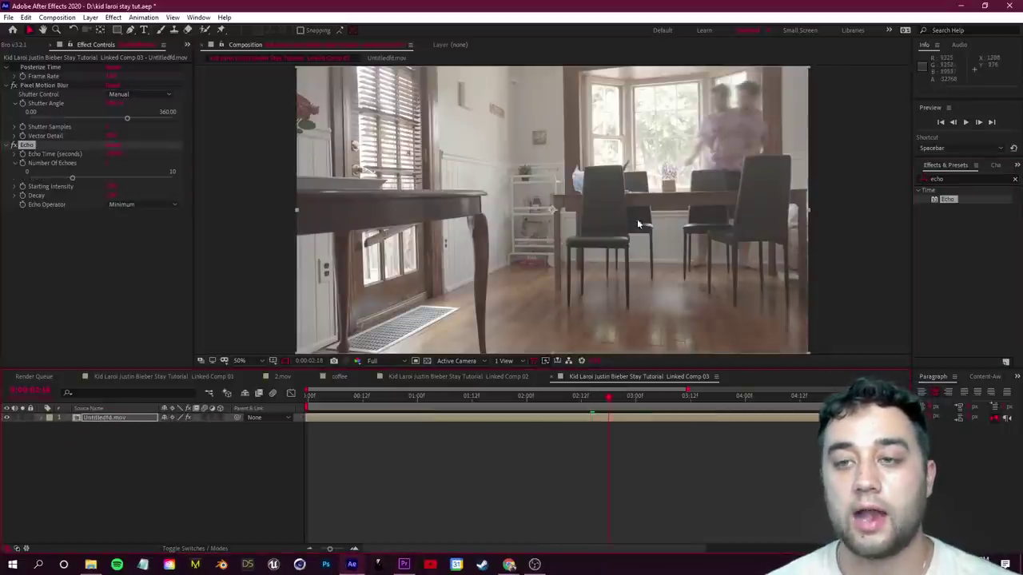
key(space)
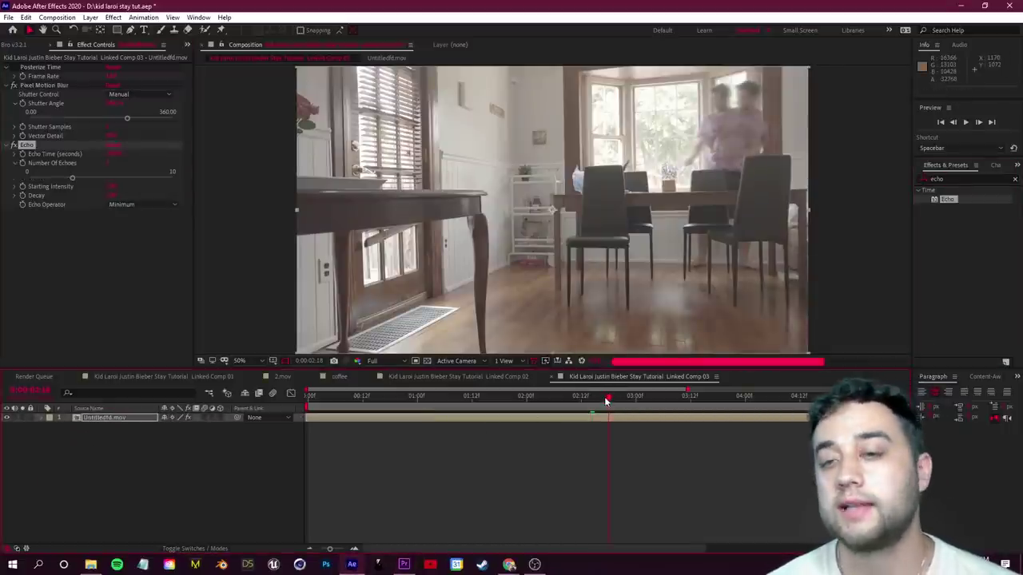
drag(606, 405, 439, 404)
key(space)
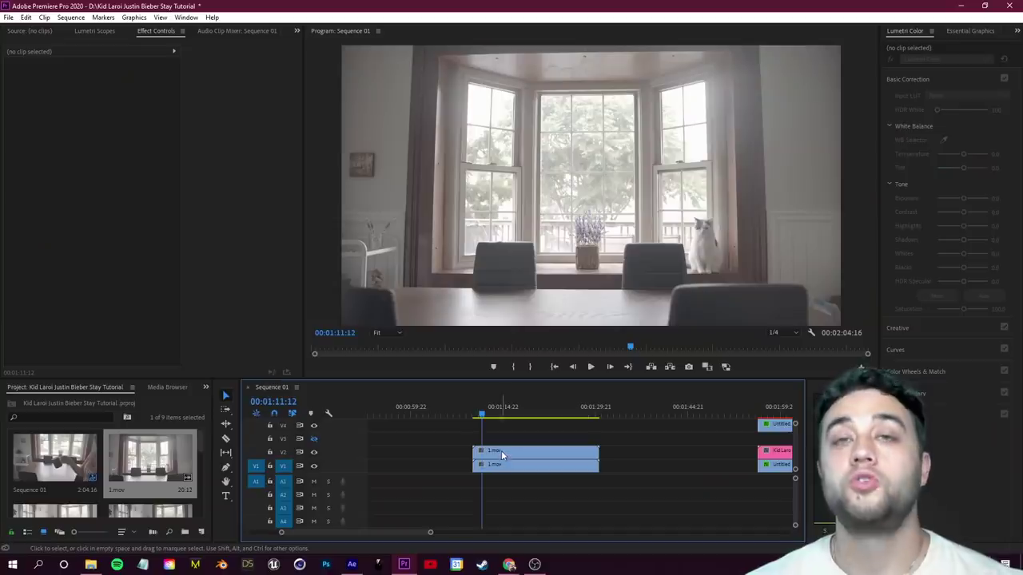
Step: Replace the 1.mov clip on V2 in Premiere Pro with an After Effects composition and open the nested 1.mov composition
right_click(501, 451)
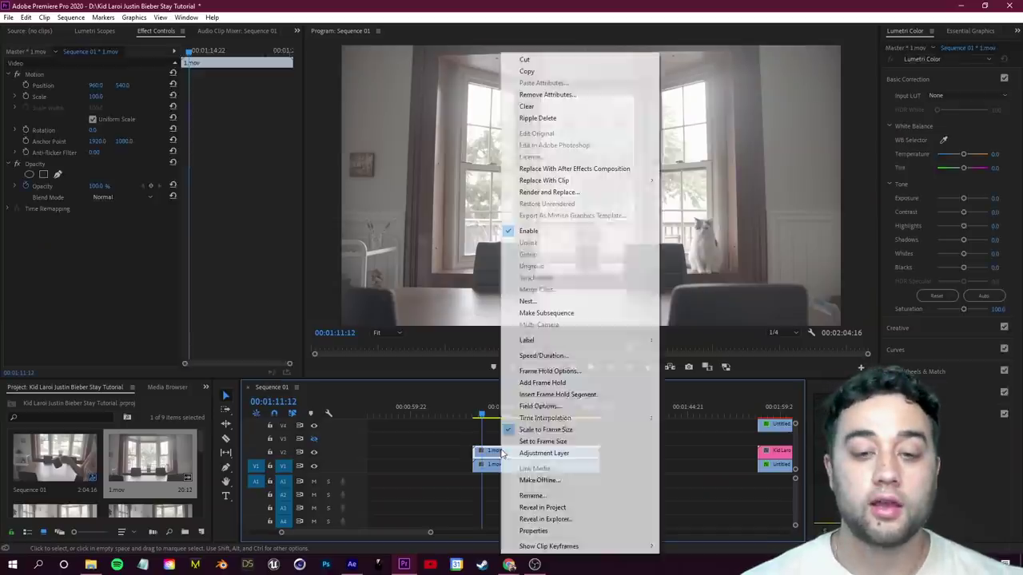
click(541, 174)
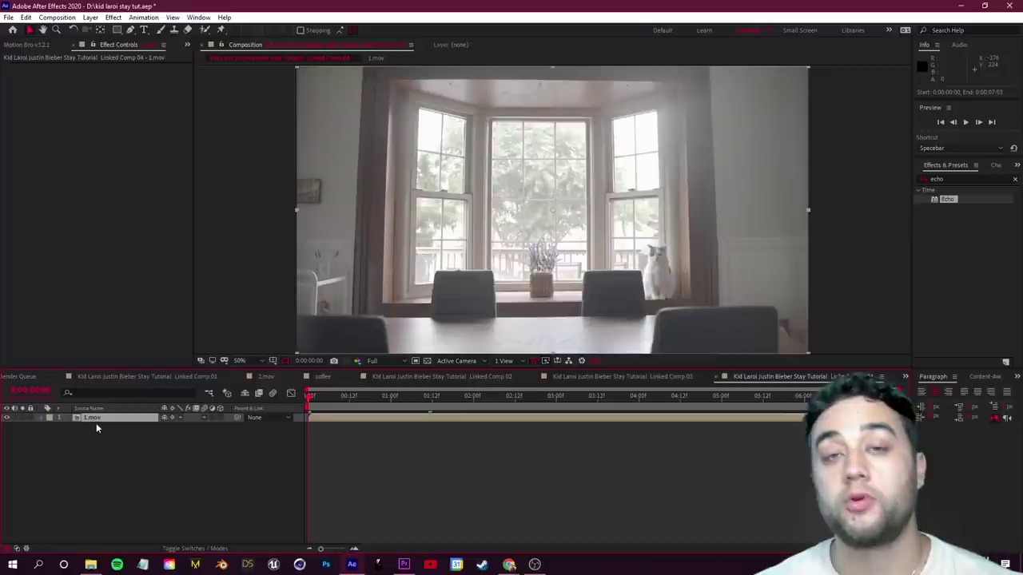
right_click(98, 423)
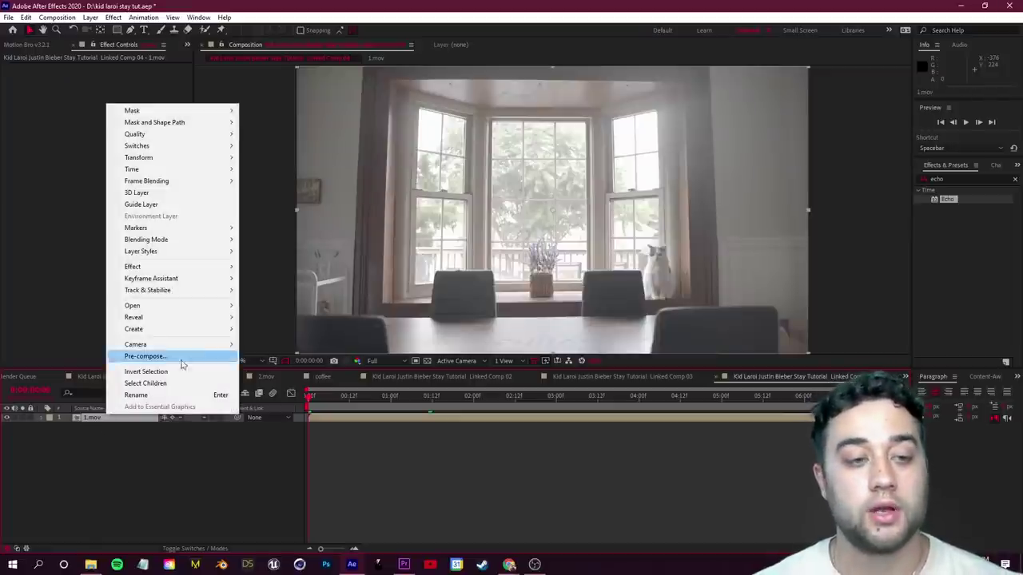
mouse_move(224, 295)
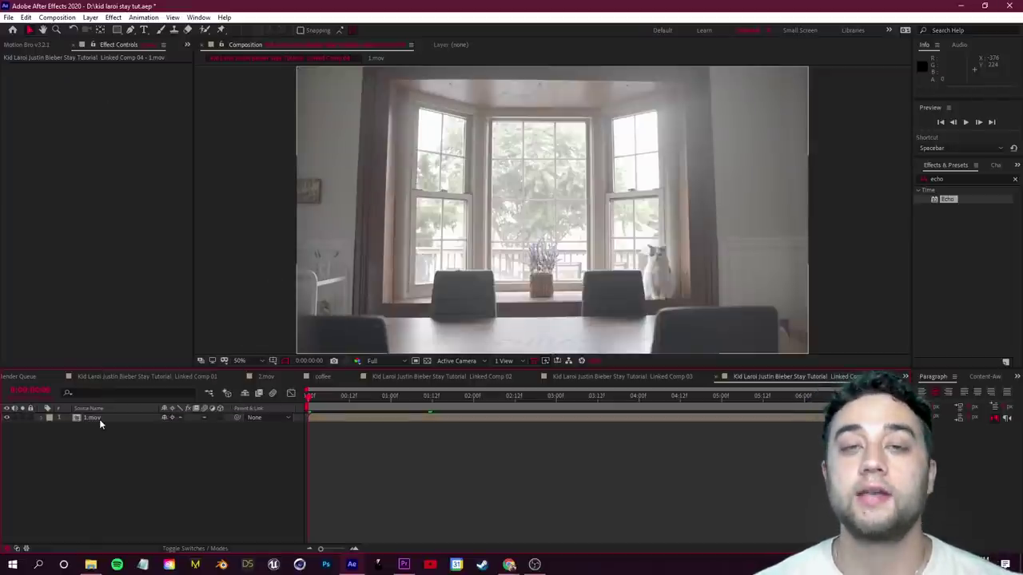
double_click(100, 419)
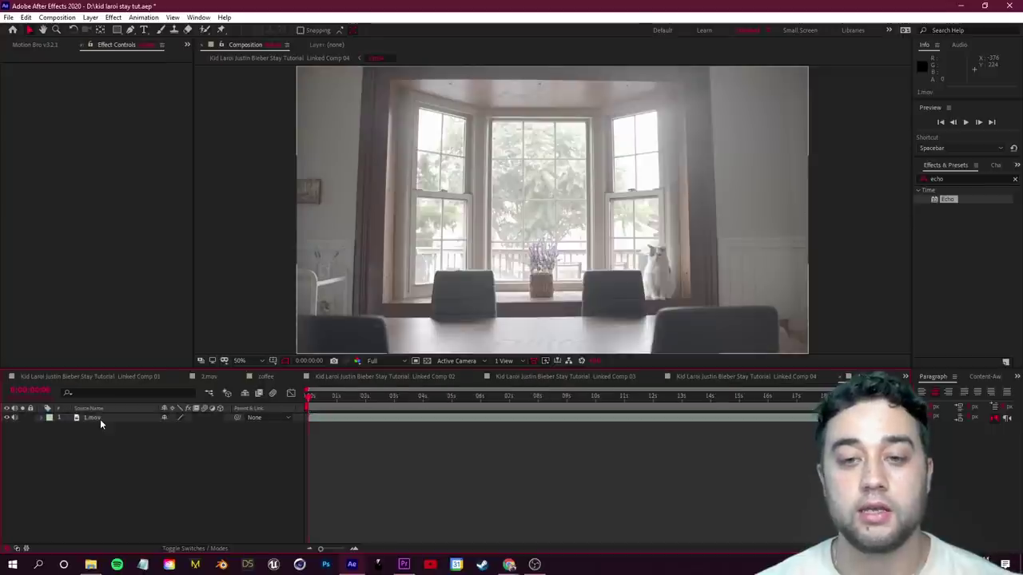
Step: Run Track Camera on the 1.mov footage layer inside the nested composition
right_click(111, 419)
mouse_move(162, 295)
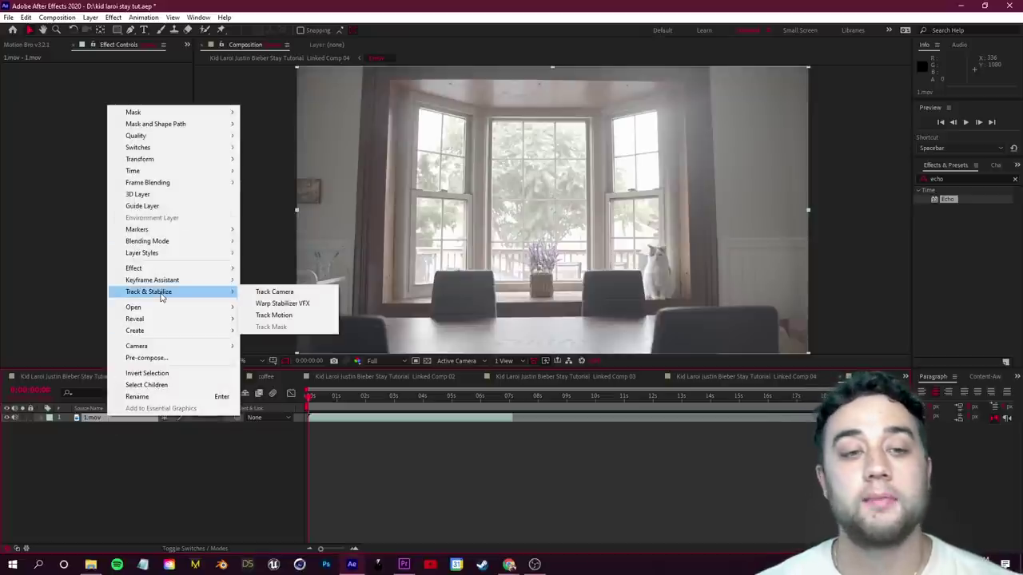
click(294, 295)
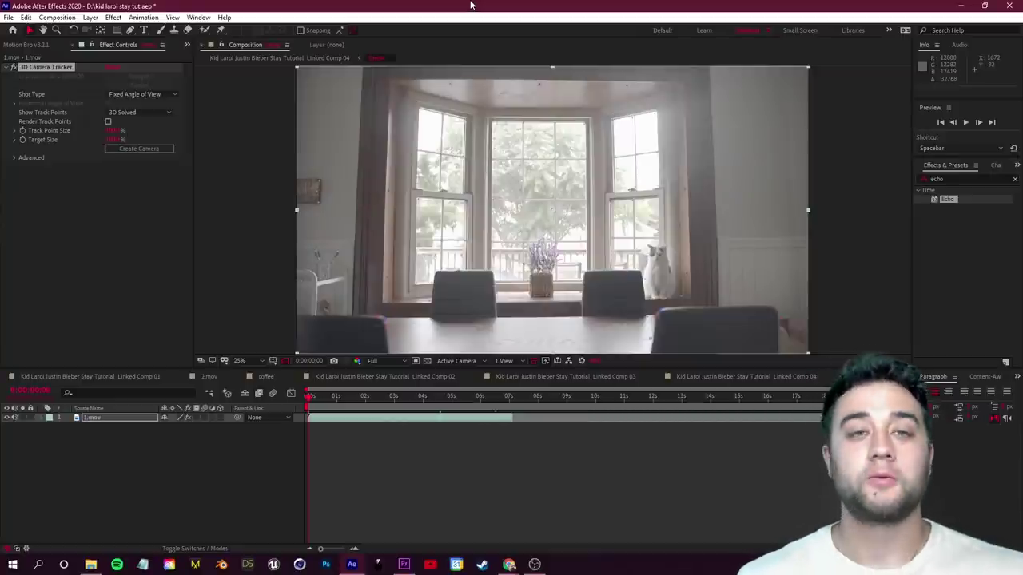
Step: Check the 1.mov composition's frame size in its settings without changing anything
click(57, 17)
click(76, 43)
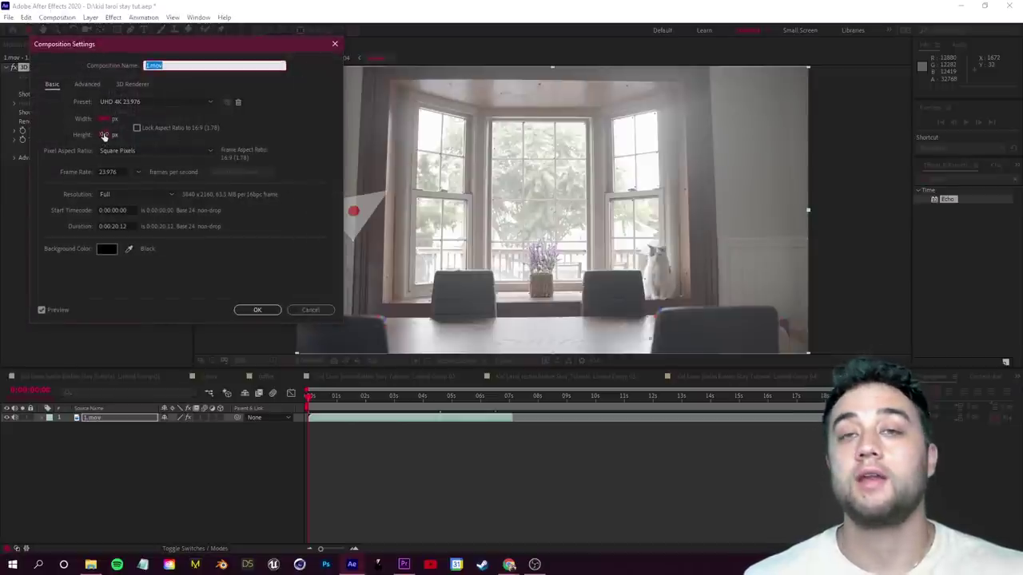
click(310, 310)
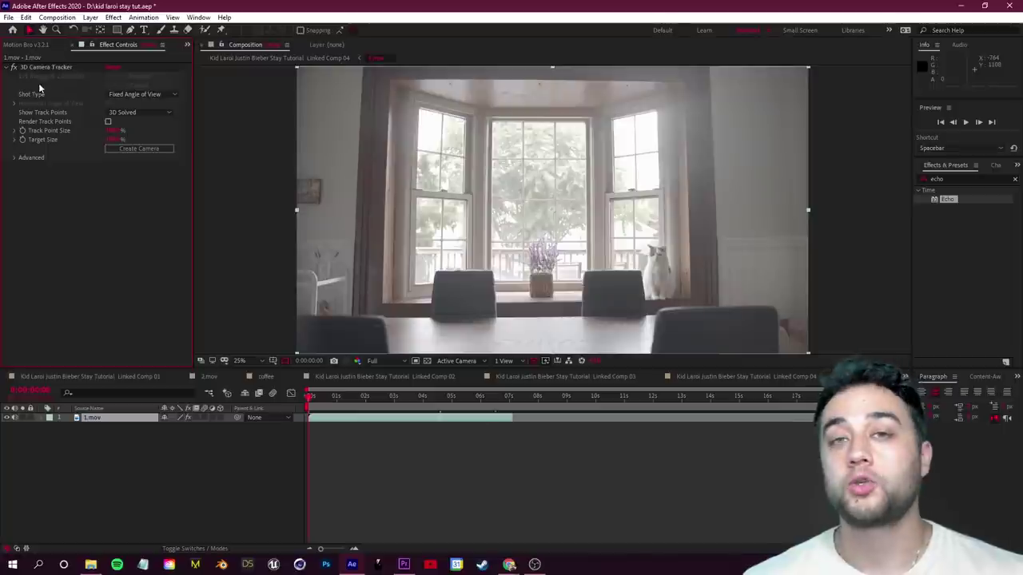
Step: Create a solid and camera from the track point on the back-left chair at the clip's start, and scrub to check the track
click(43, 66)
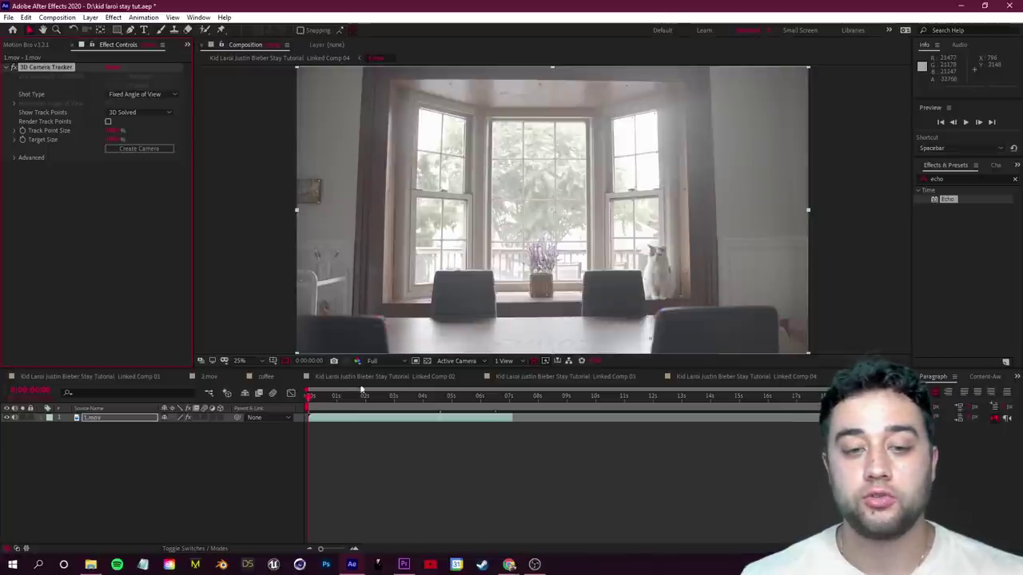
mouse_move(310, 402)
mouse_down()
mouse_move(484, 397)
mouse_move(291, 398)
mouse_up()
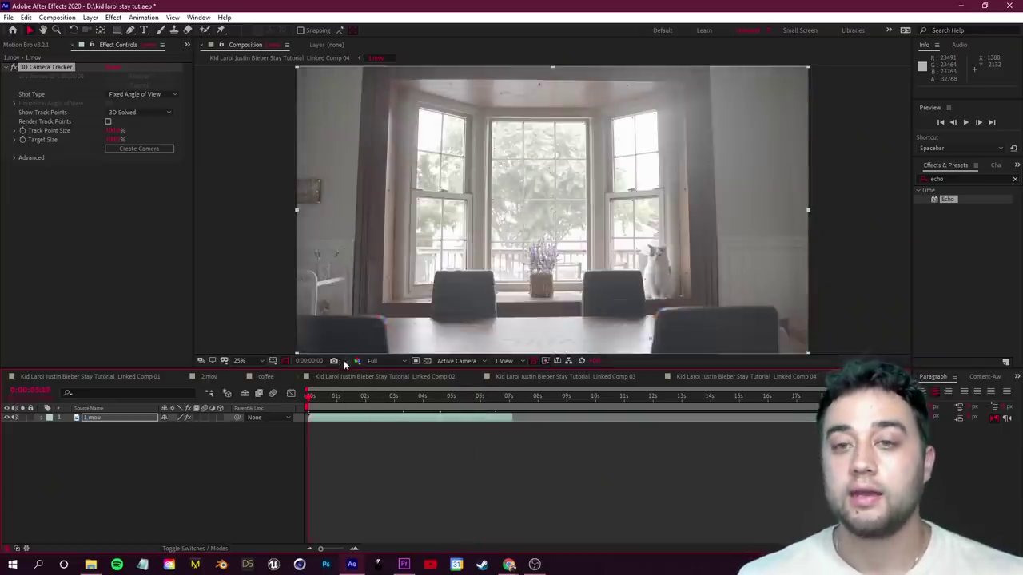
click(471, 307)
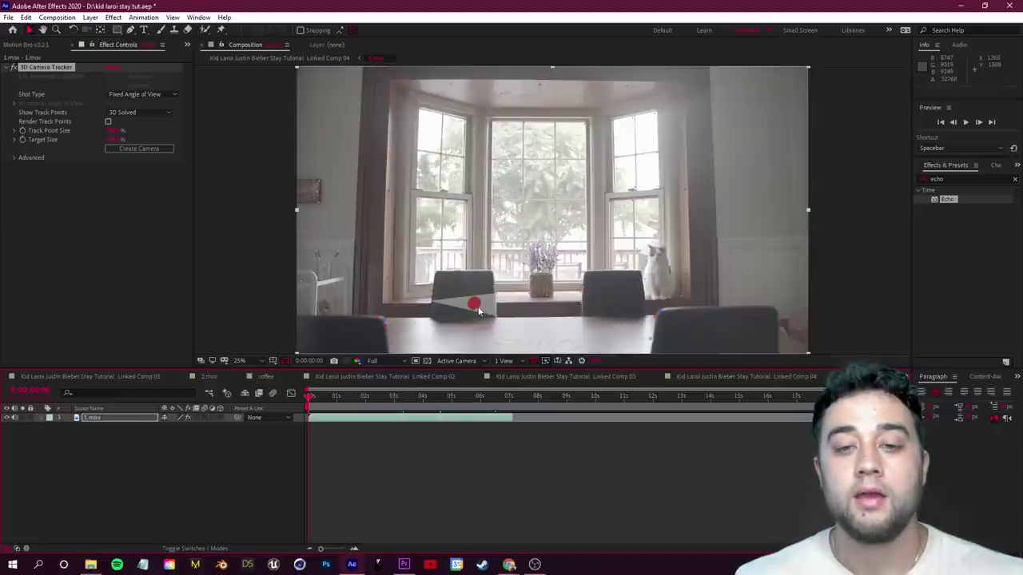
right_click(477, 310)
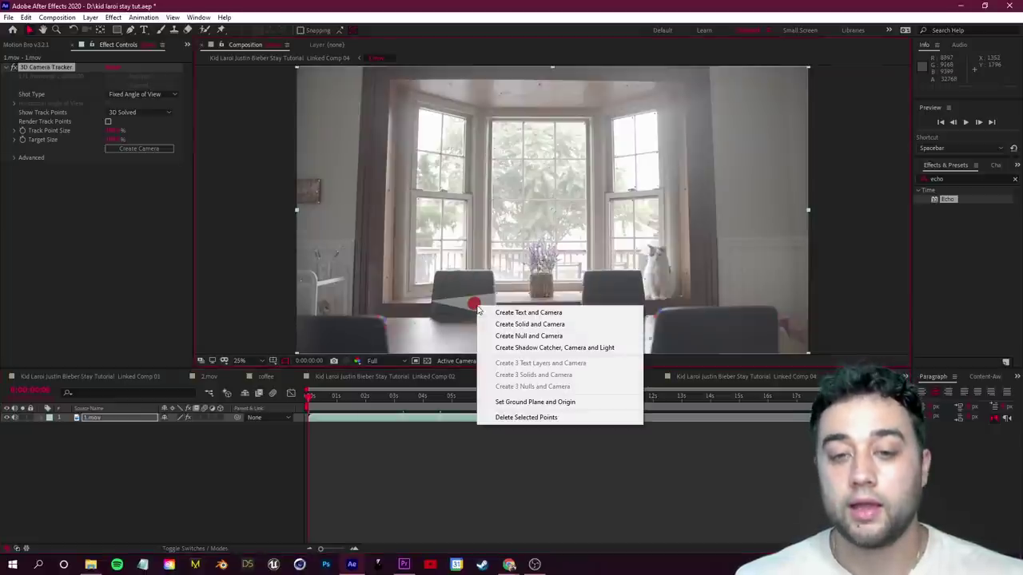
click(517, 326)
click(381, 399)
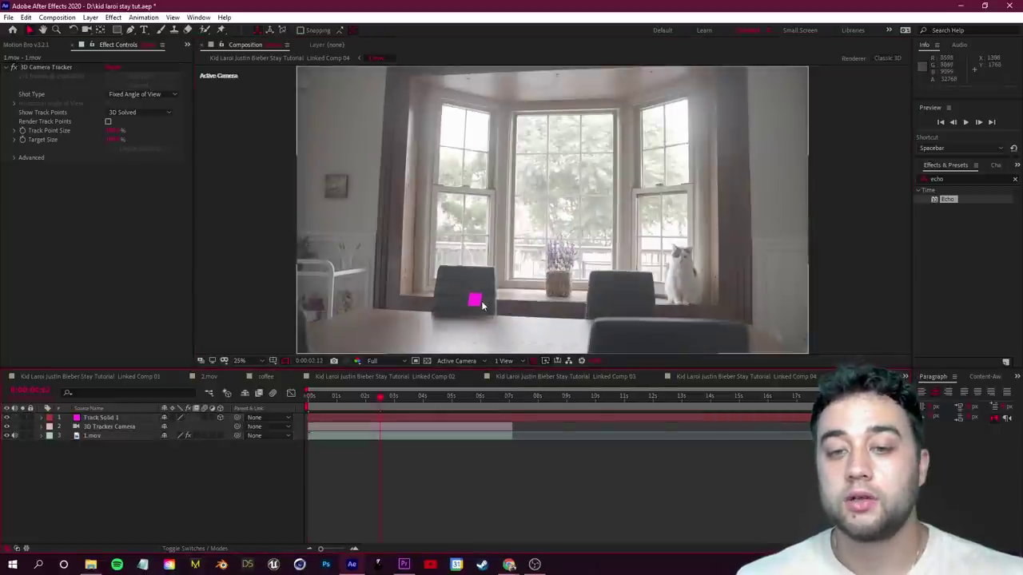
drag(398, 400, 306, 405)
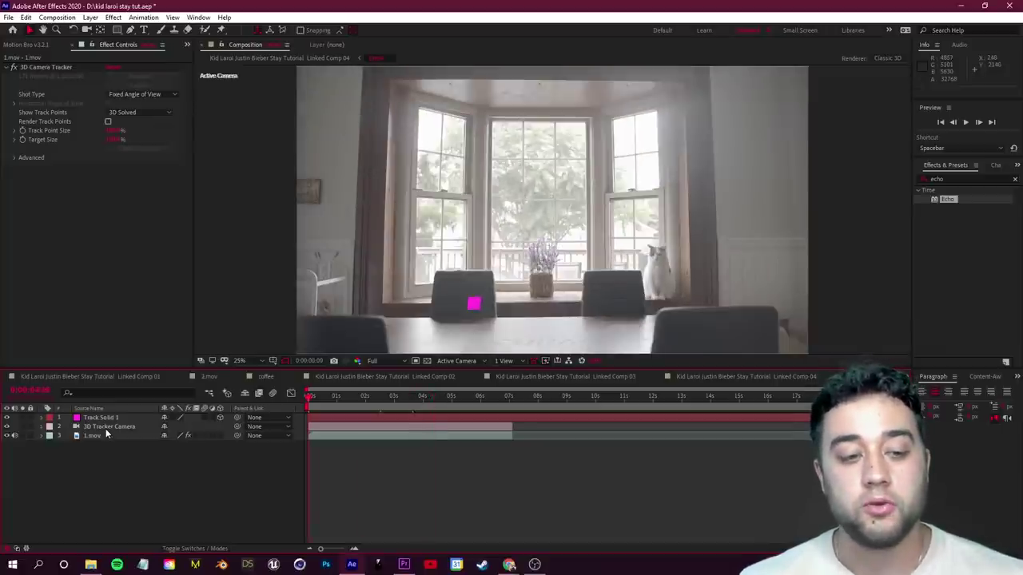
Step: Create a second track solid from a 3D Camera Tracker point on the front-right chair
click(99, 434)
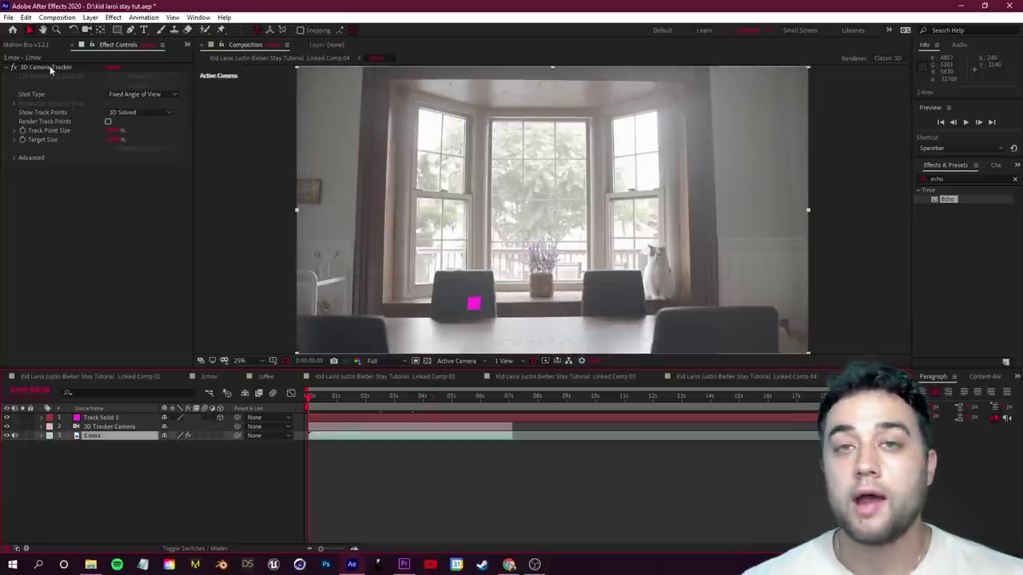
click(26, 68)
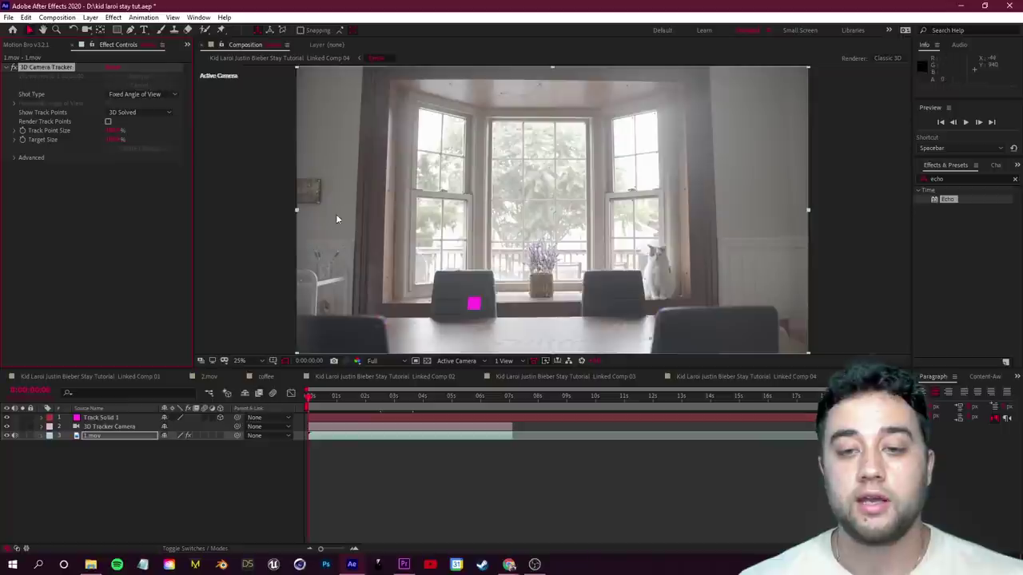
right_click(711, 323)
click(740, 345)
Step: Adjust the orientation of the front-right chair's track solid so it stands upright against the chair back
click(102, 418)
click(41, 418)
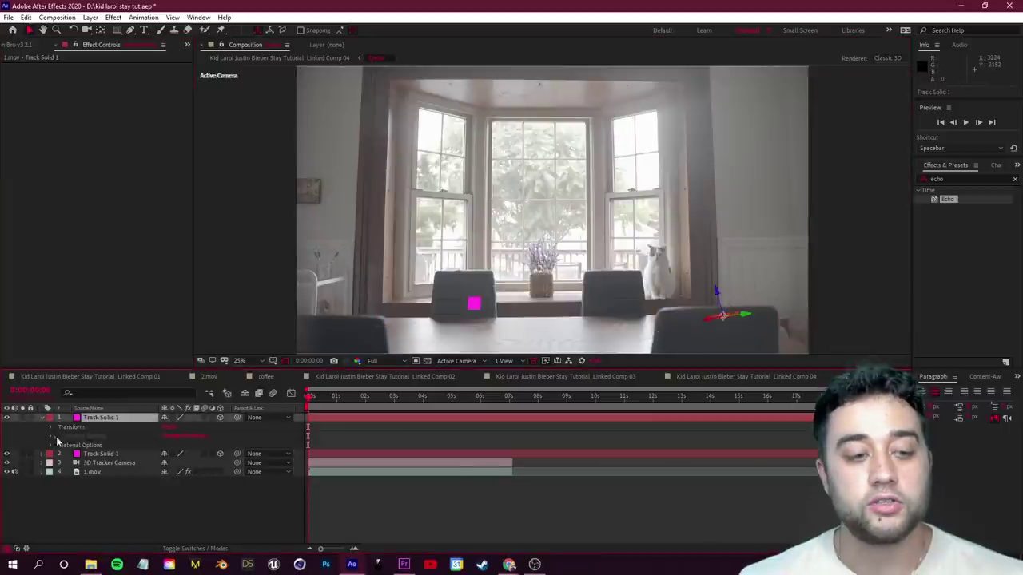
click(52, 428)
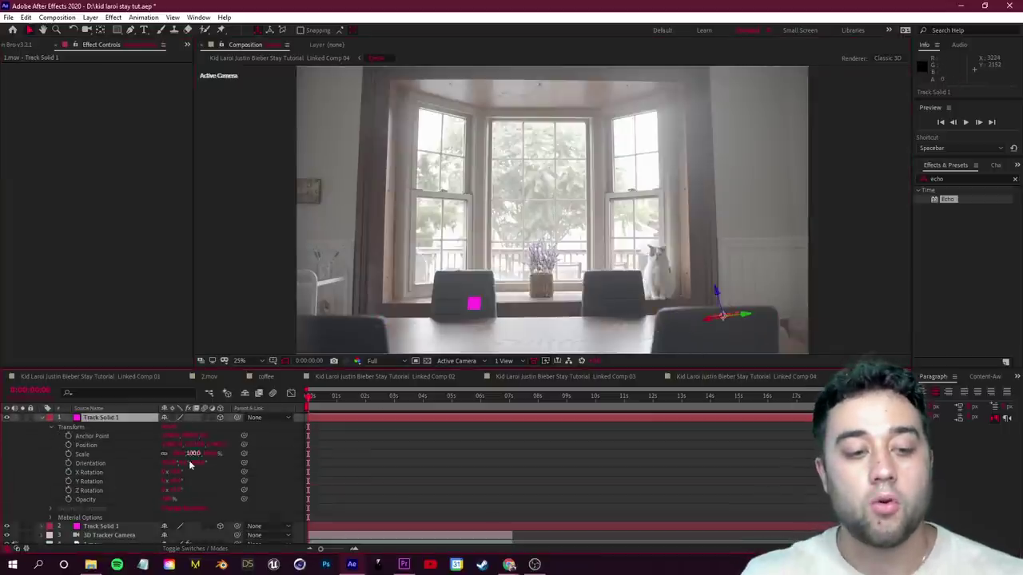
drag(185, 463, 217, 463)
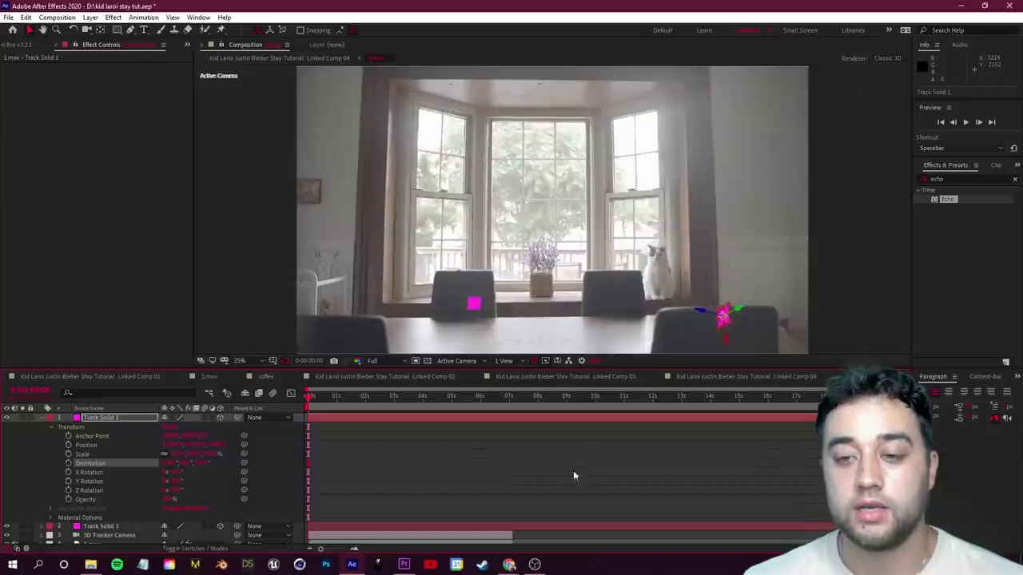
click(512, 482)
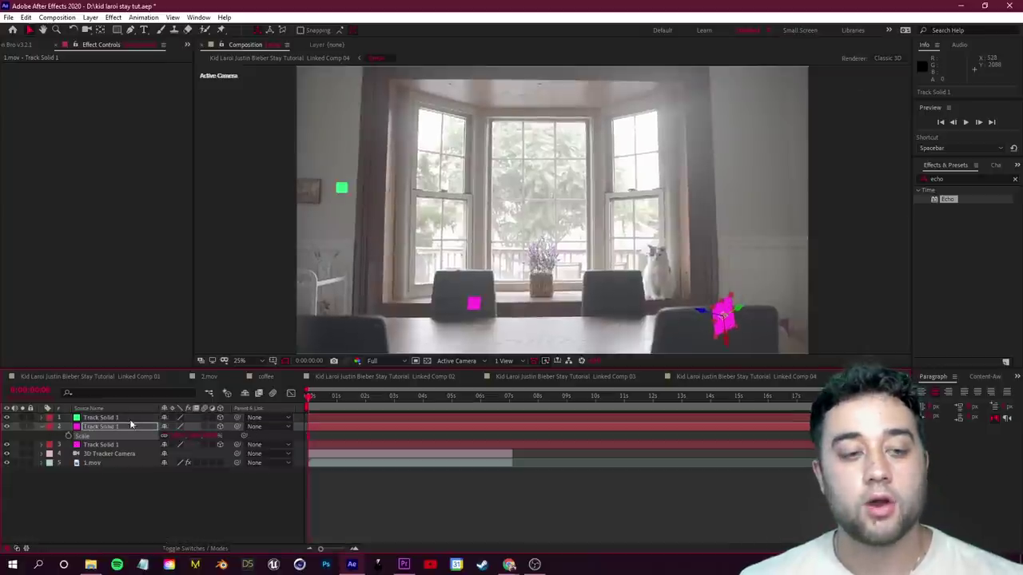
Step: Scale the green wall solid to 209% and the back-left chair's solid to 201%
click(129, 418)
key(s)
drag(208, 428, 274, 429)
click(101, 453)
key(s)
drag(211, 463, 278, 468)
click(405, 516)
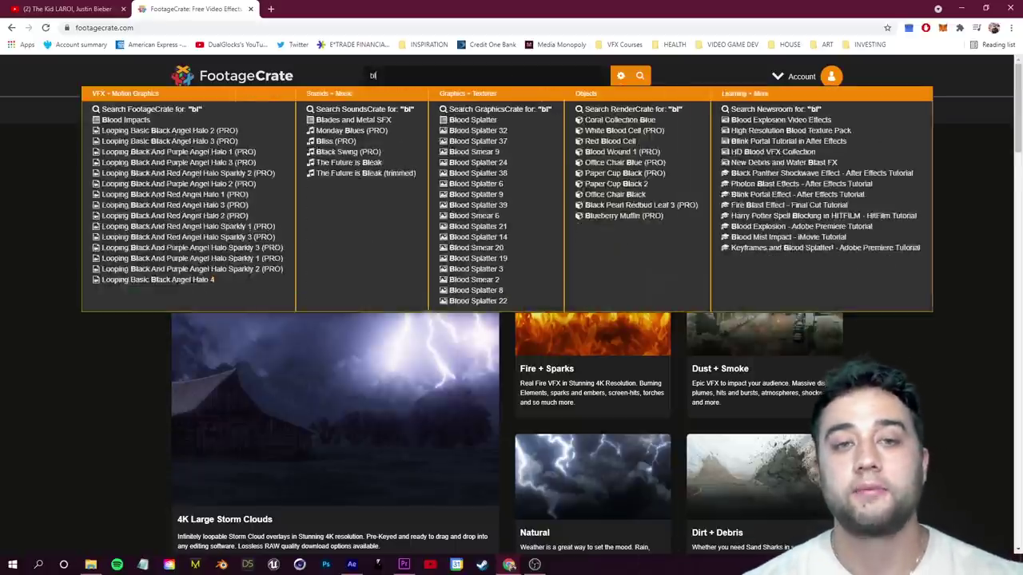
Step: Search FootageCrate for "blood" in the browser and download the 4K Body Blood Explosion 5 Aerial clip
key(Return)
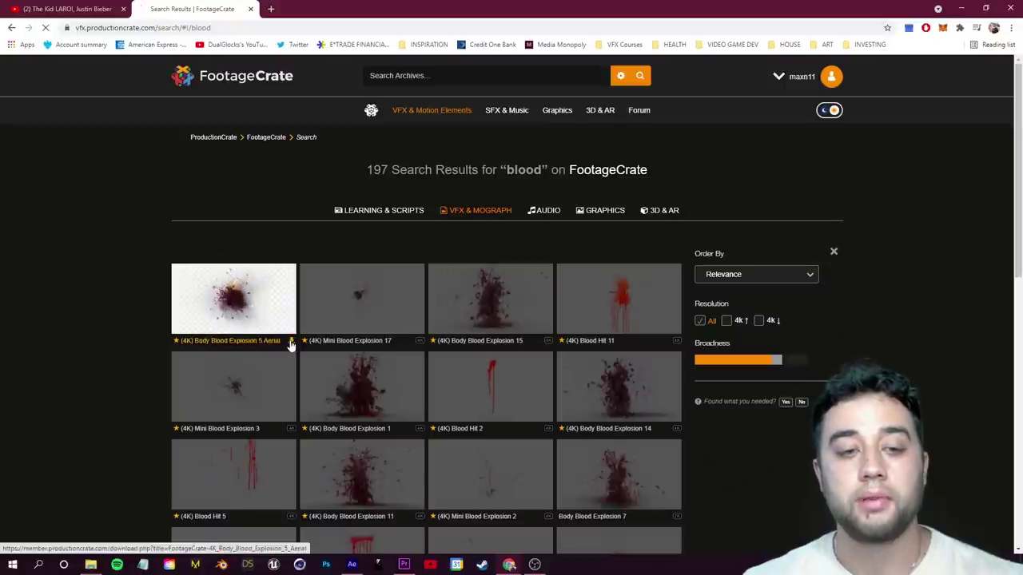
click(291, 342)
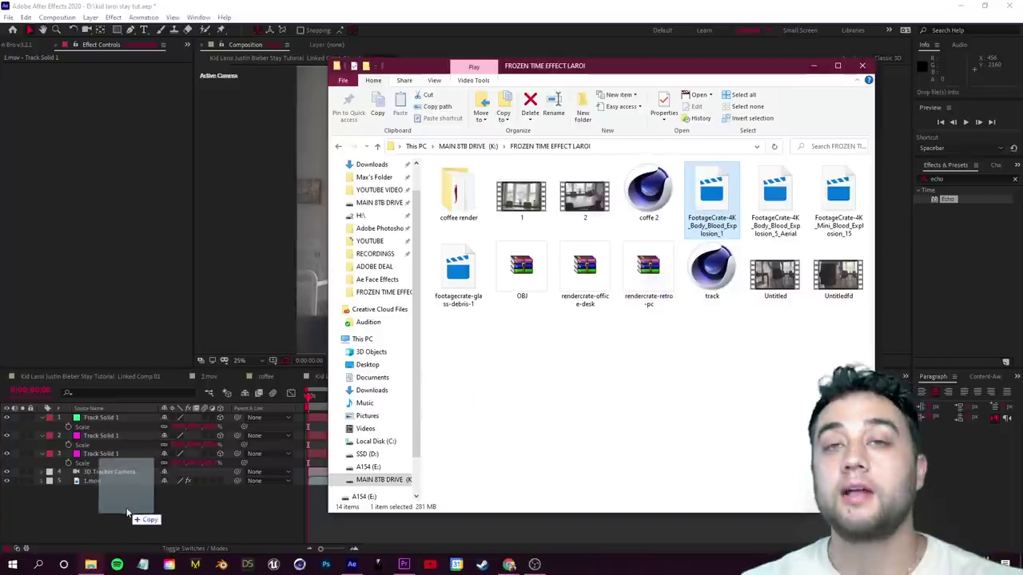
Step: Add FootageCrate-4K_Body_Blood_Explosion_1 from the project folder as the top layer of the 1.mov composition and make it a 3D layer
drag(140, 502, 140, 500)
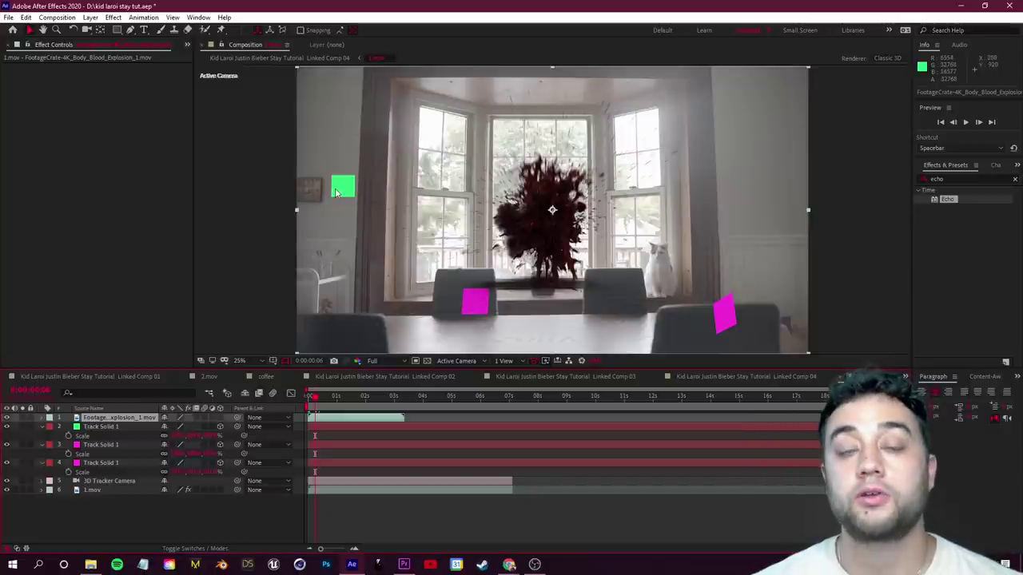
click(182, 553)
click(182, 551)
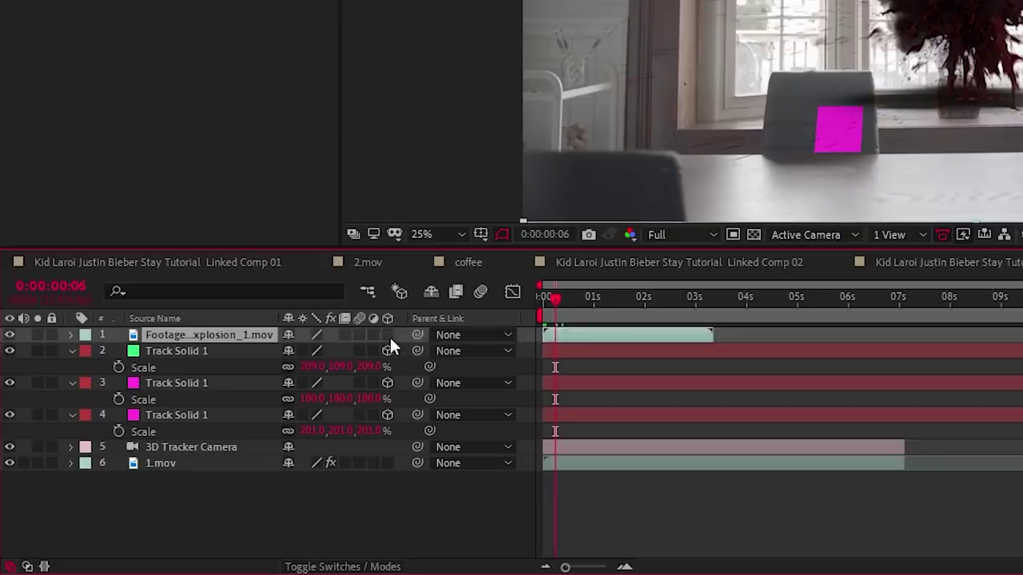
click(389, 336)
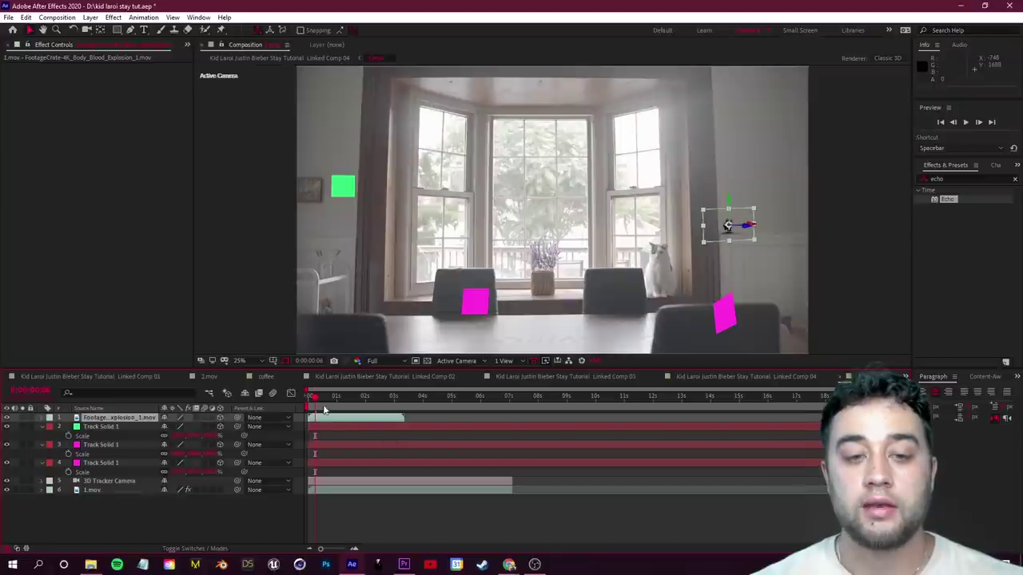
Step: Name the track solids background, foreground and middle, and parent the blood explosion layer to the middle solid
key(space)
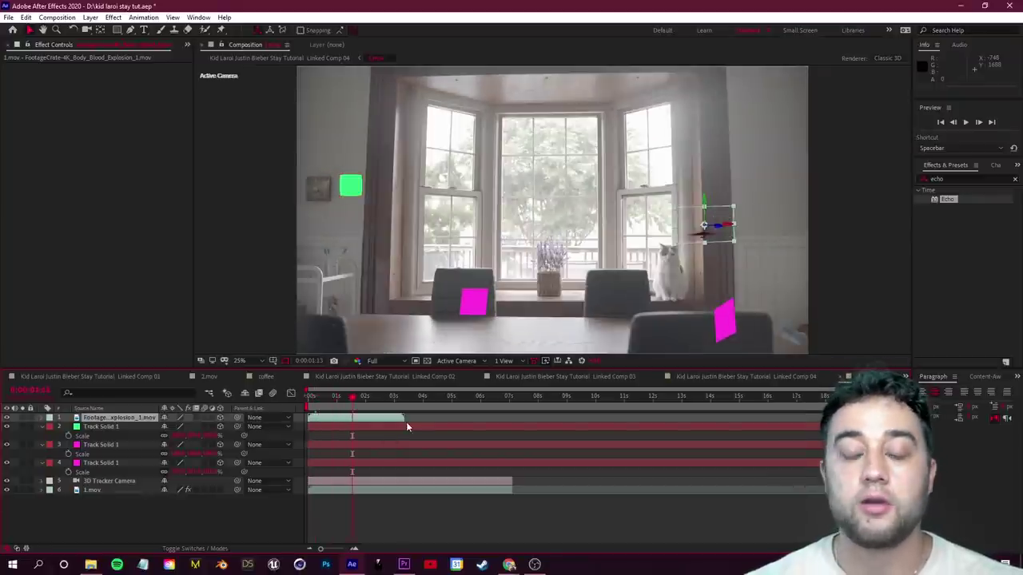
key(space)
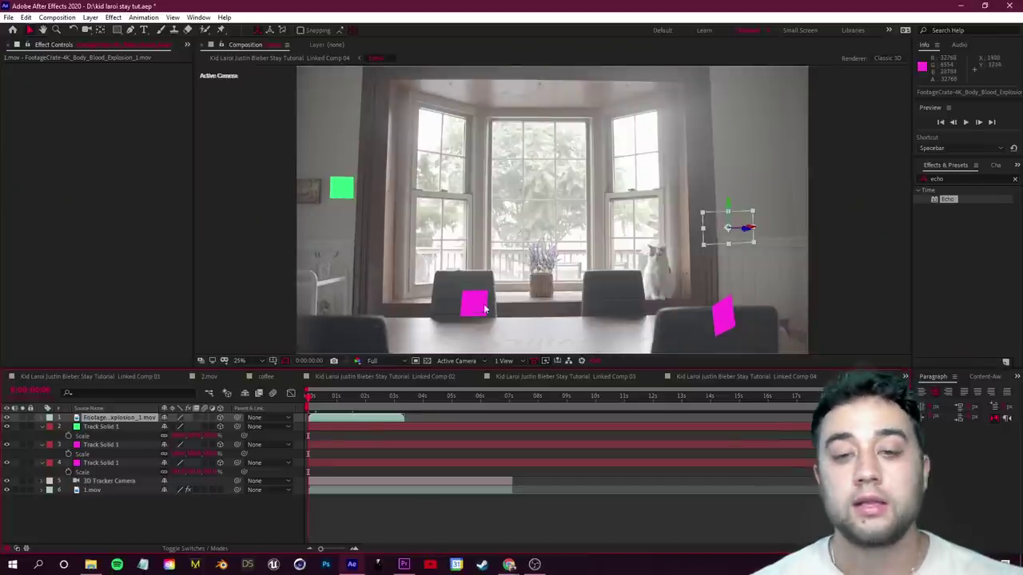
click(122, 445)
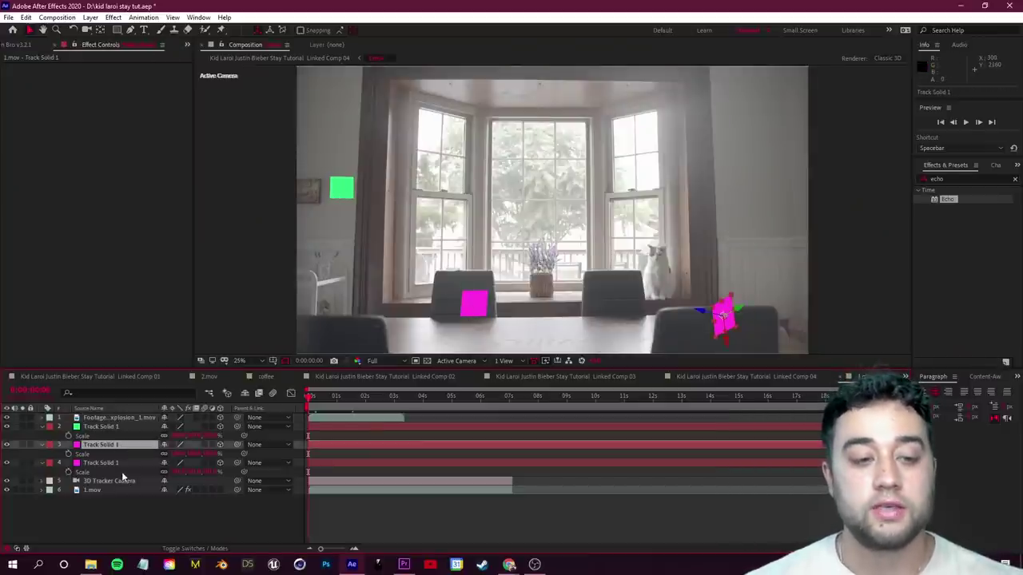
click(121, 466)
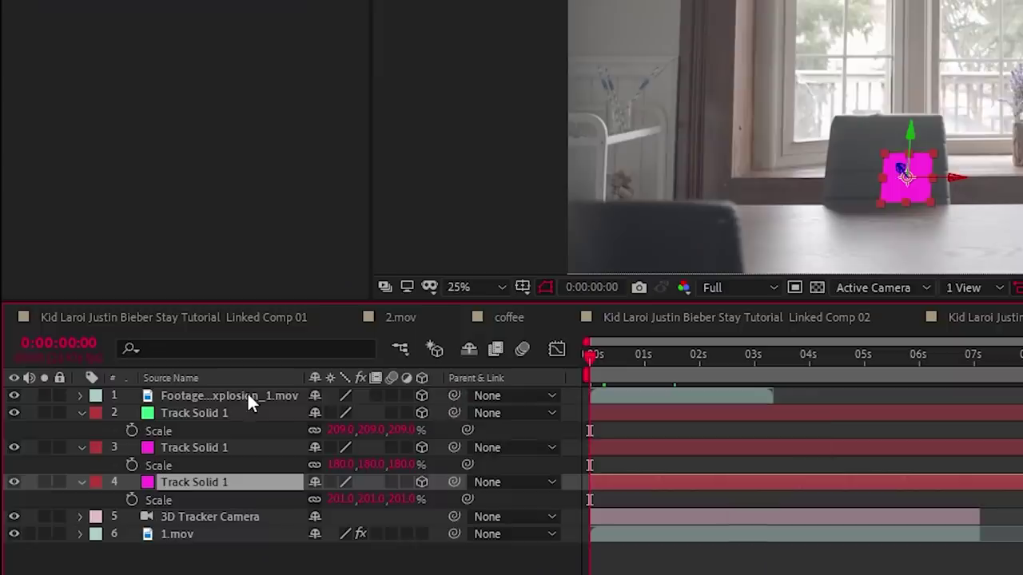
drag(457, 394, 198, 479)
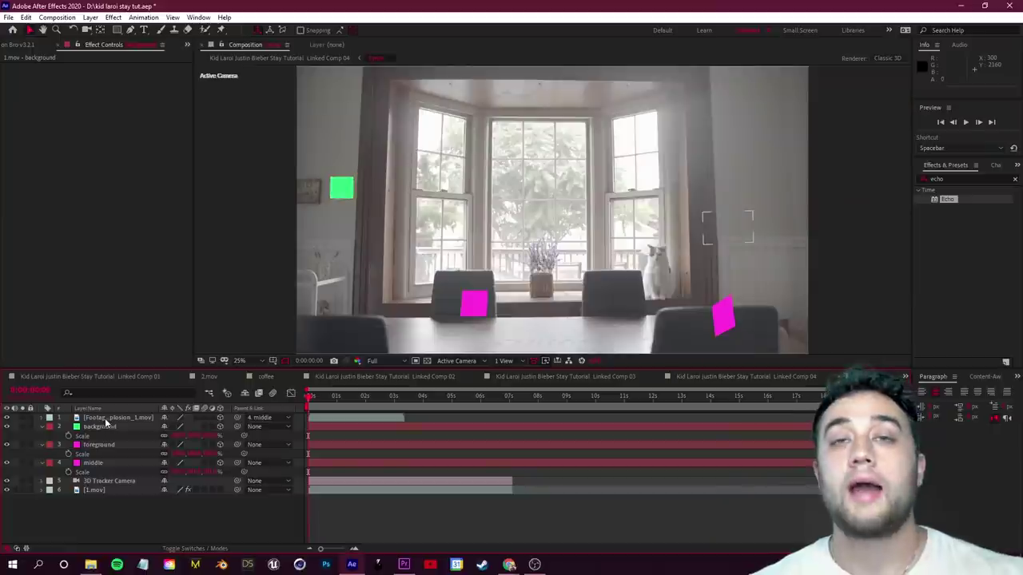
Step: Reset the blood explosion layer's Transform properties and scale it up so the splash covers the back-left chair
click(81, 418)
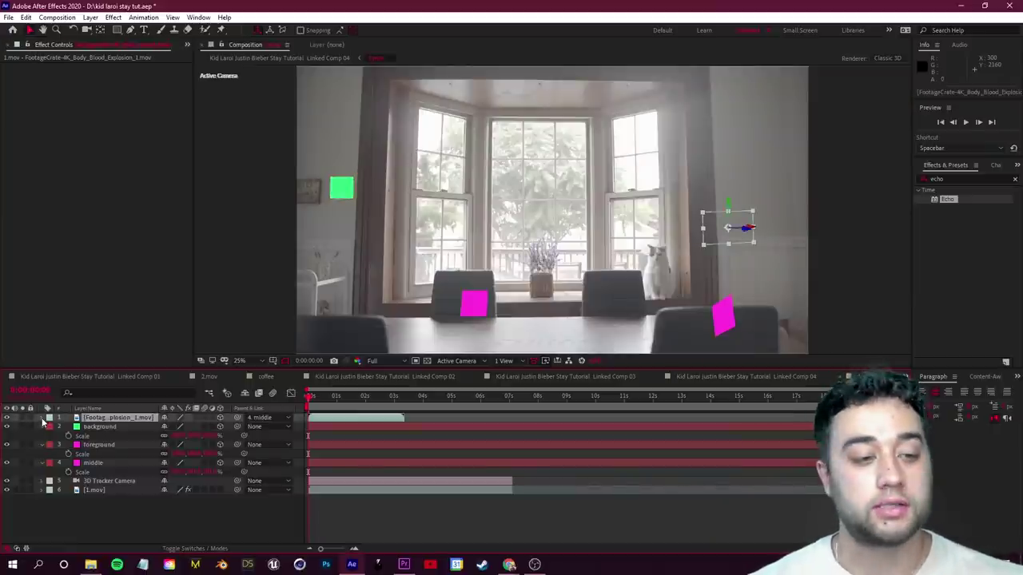
click(41, 418)
click(53, 427)
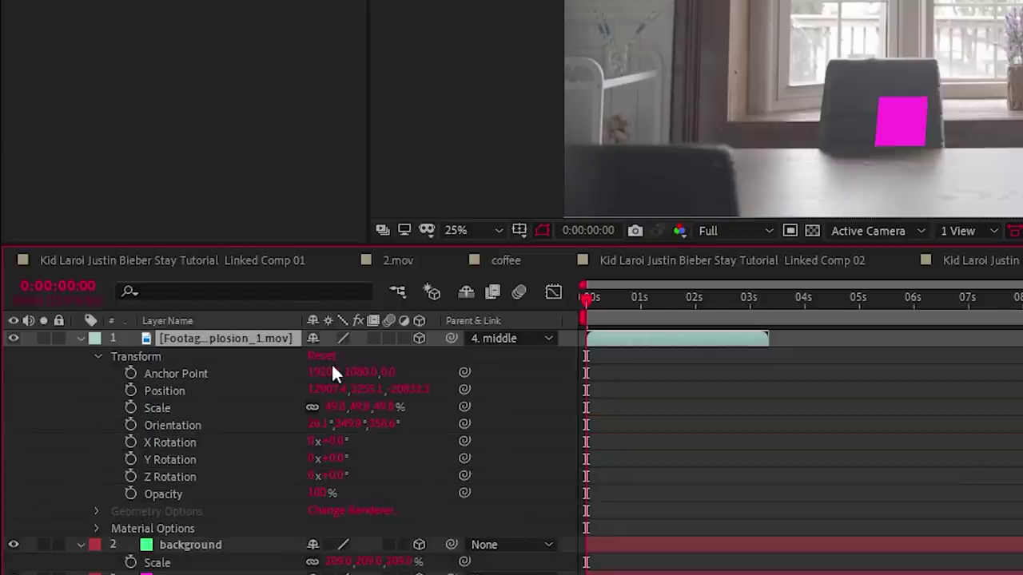
click(322, 357)
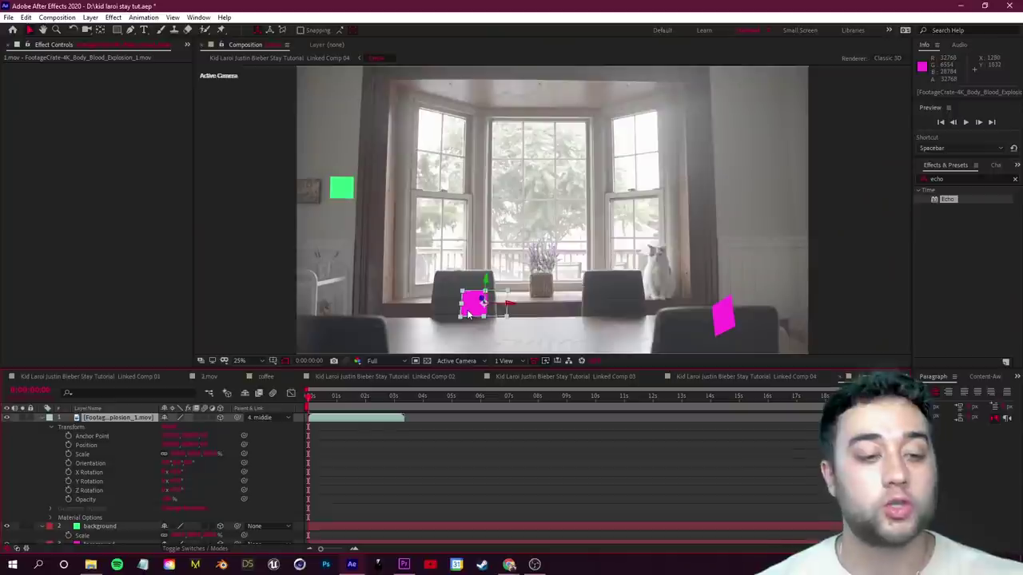
drag(179, 455, 302, 454)
key(space)
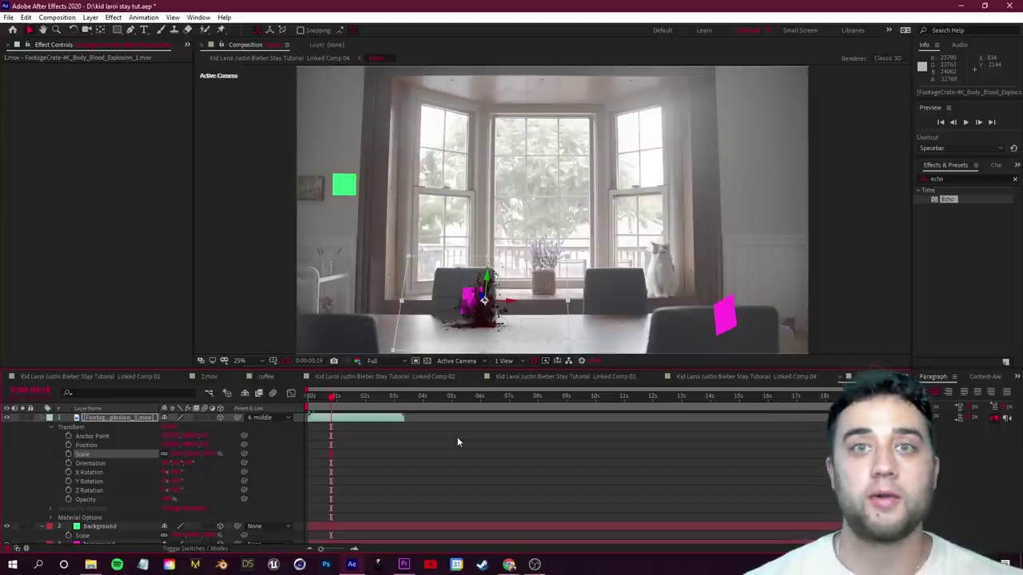
Step: Collapse the blood explosion layer and hide the background, foreground and middle track solids
click(43, 418)
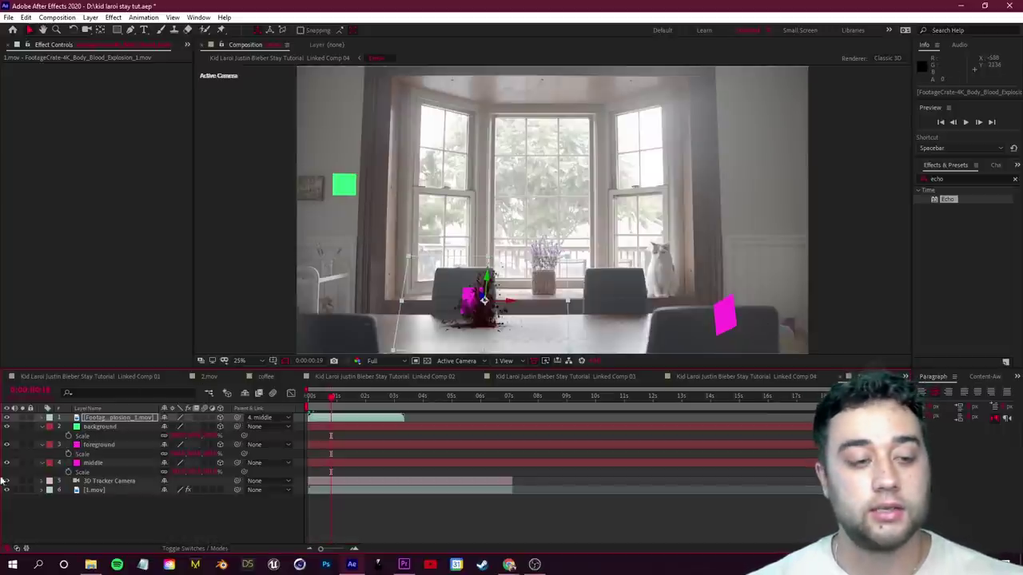
drag(6, 463, 6, 432)
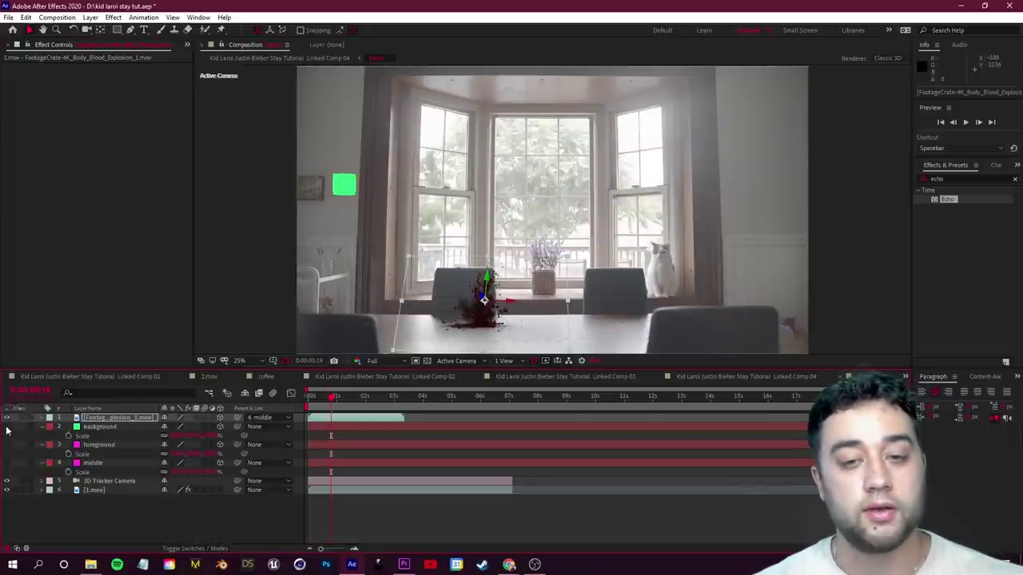
click(49, 510)
Step: Set the composition preview resolution to Third and play the blood explosion from the start
key(Home)
click(376, 360)
click(395, 416)
key(space)
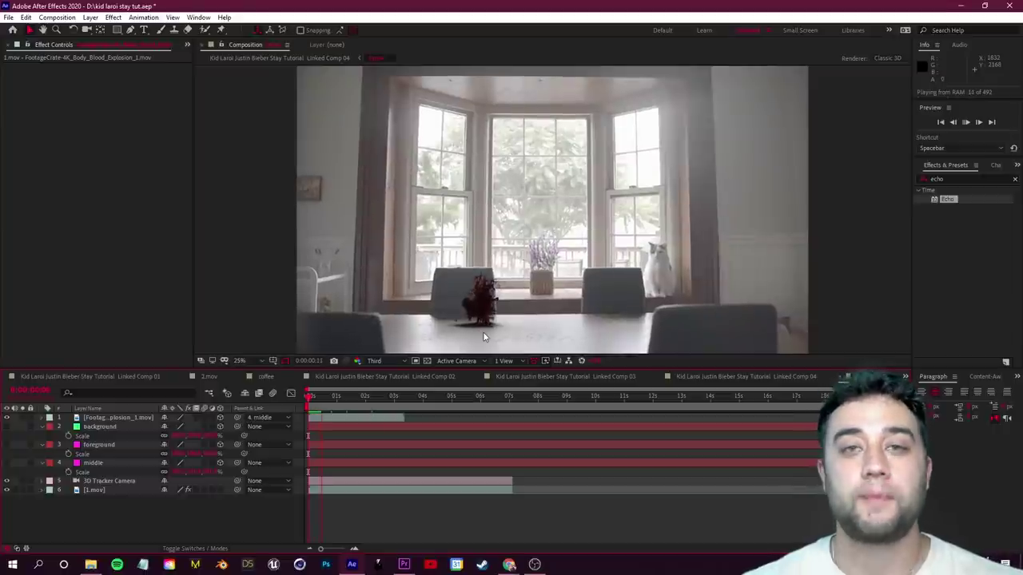
key(space)
Step: Freeze the blood explosion layer on its frame at 0:00:00:17 and preview the shot from the start
mouse_move(323, 403)
mouse_down()
mouse_move(310, 405)
mouse_move(334, 407)
mouse_up()
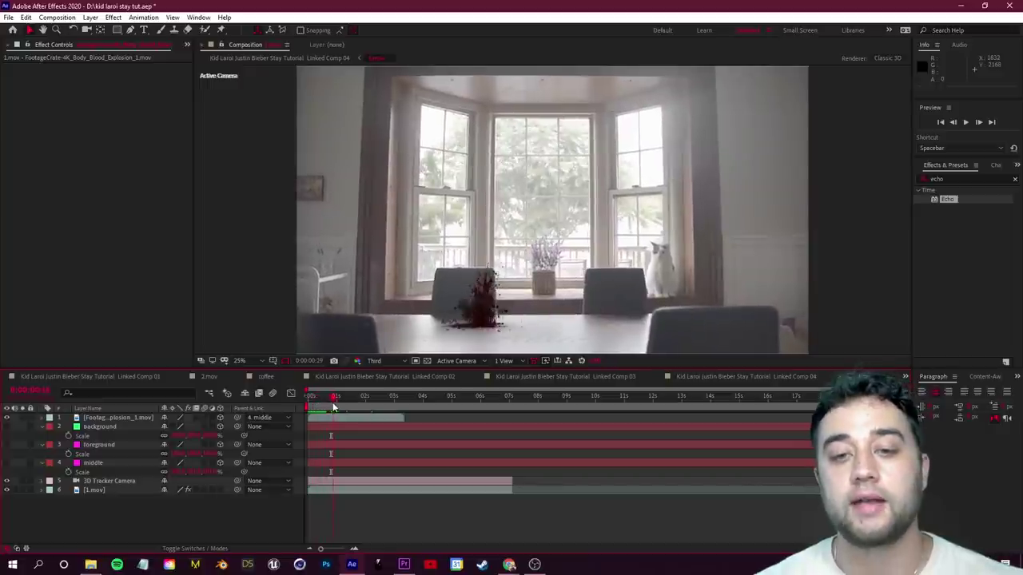
drag(333, 405, 330, 404)
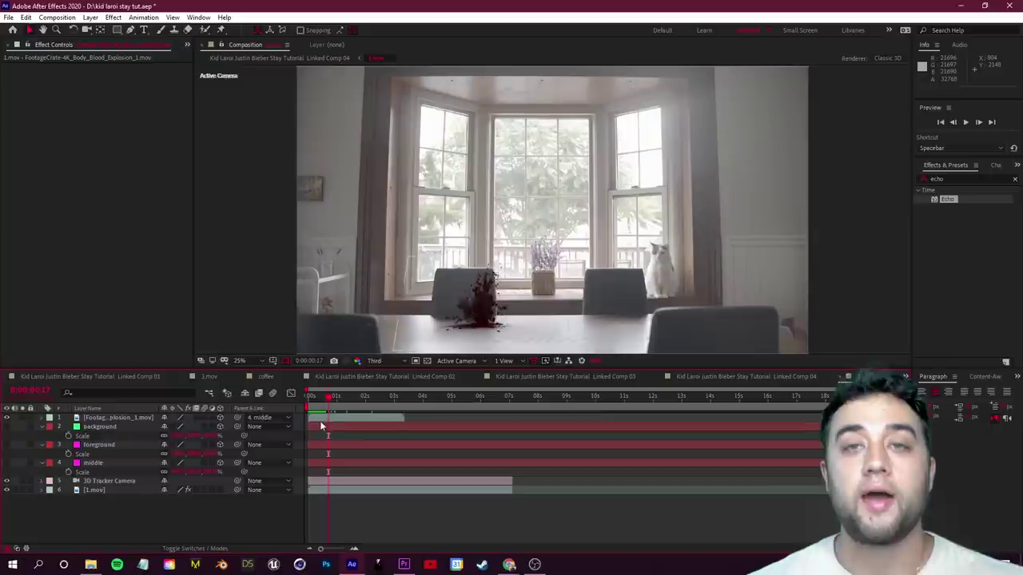
right_click(114, 418)
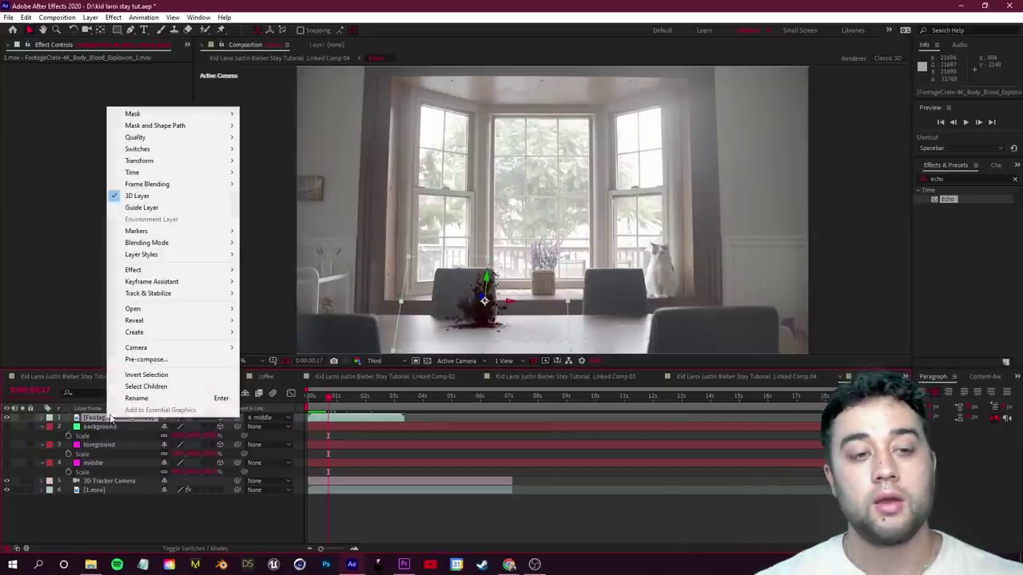
mouse_move(160, 172)
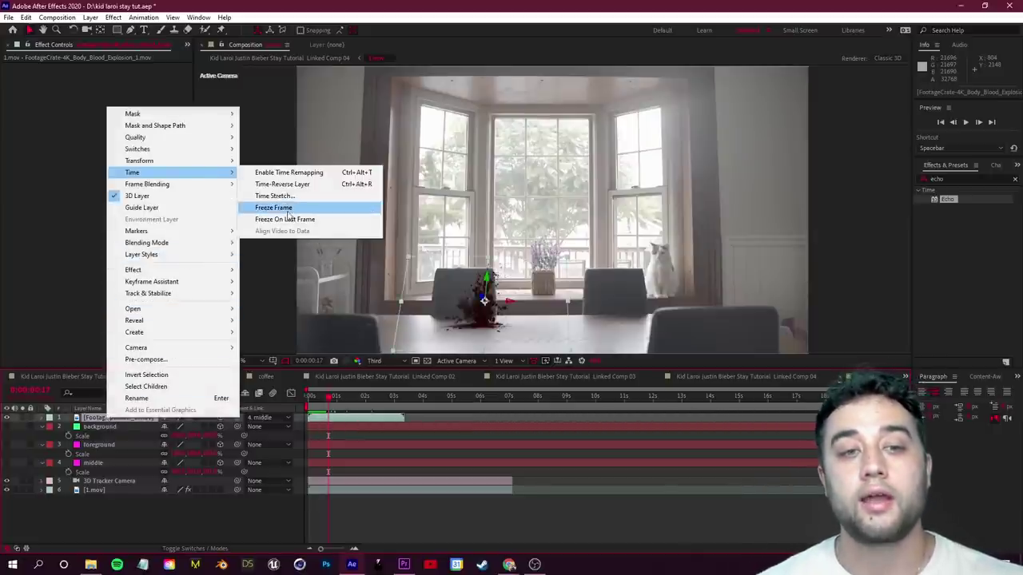
click(287, 210)
drag(329, 397, 291, 408)
key(space)
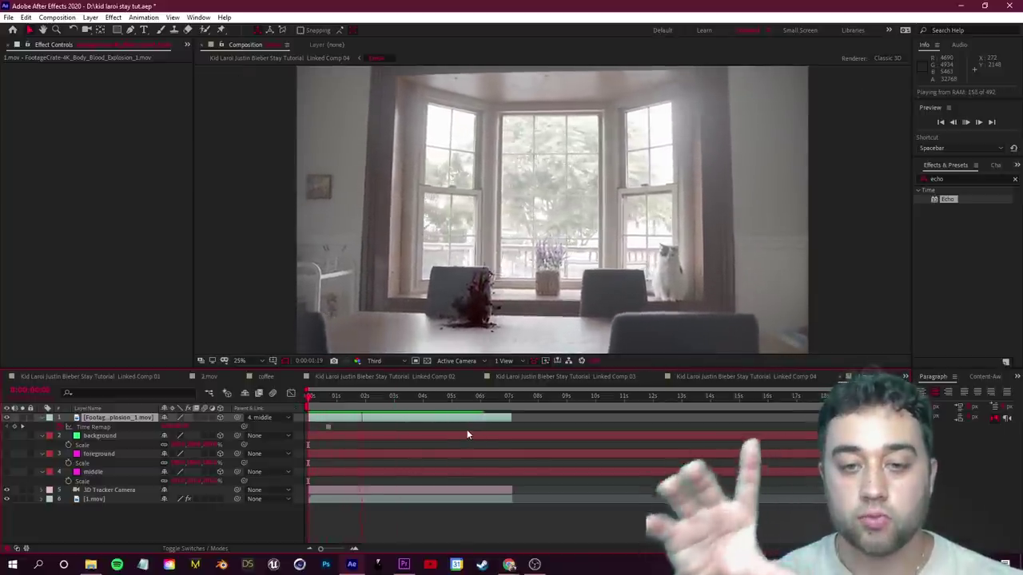
key(space)
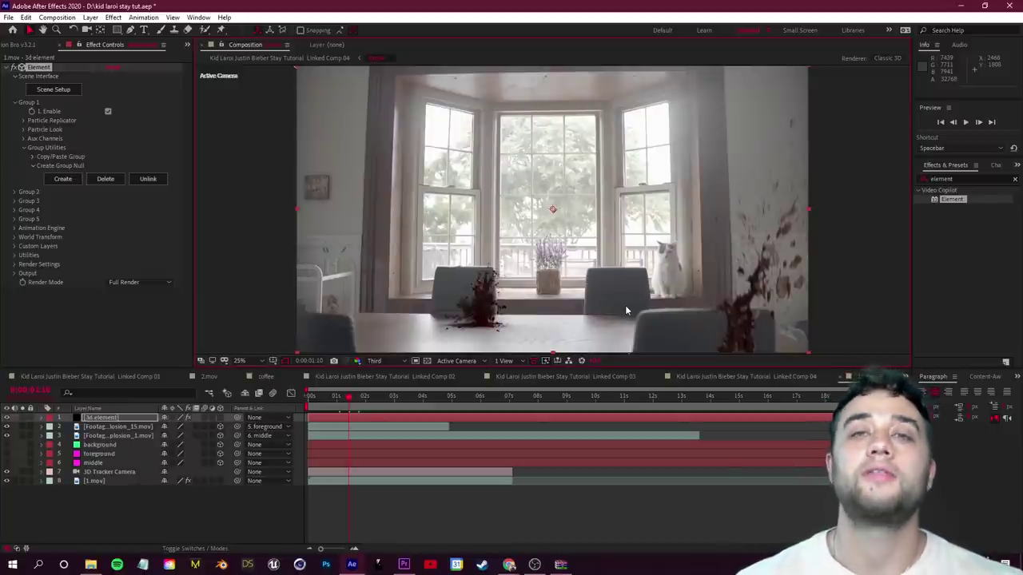
drag(347, 398, 334, 401)
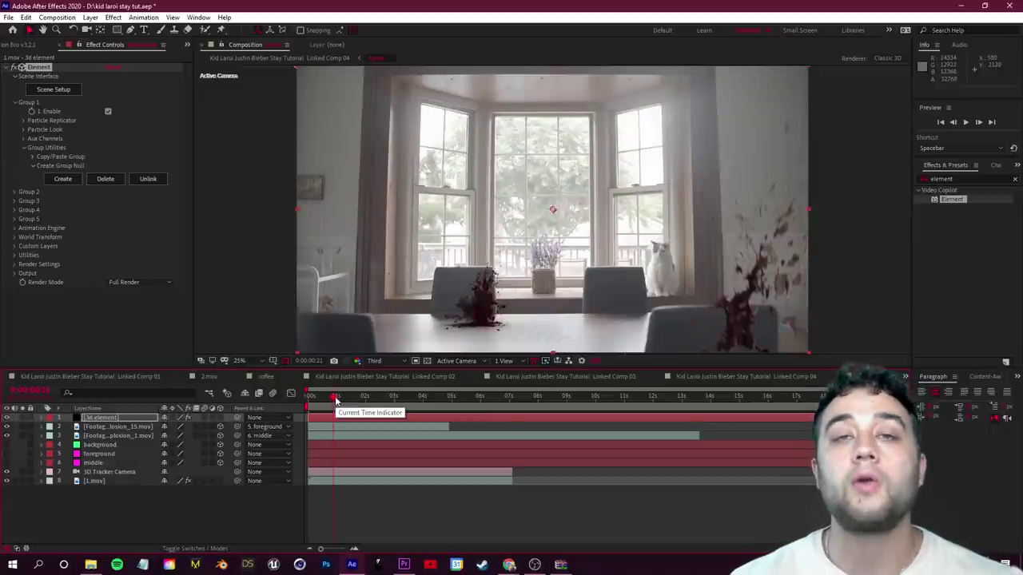
scroll(588, 285, down, 1)
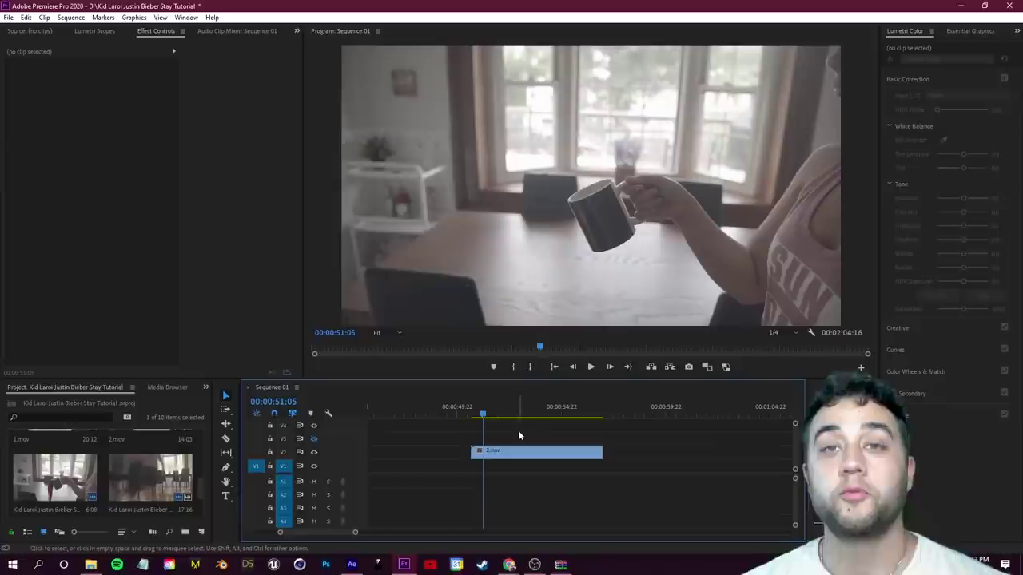
Step: Duplicate the 2.mov clip onto track V1 and replace the V2 copy with an After Effects composition
mouse_move(518, 411)
mouse_down()
mouse_move(479, 411)
mouse_move(548, 411)
mouse_move(510, 419)
mouse_up()
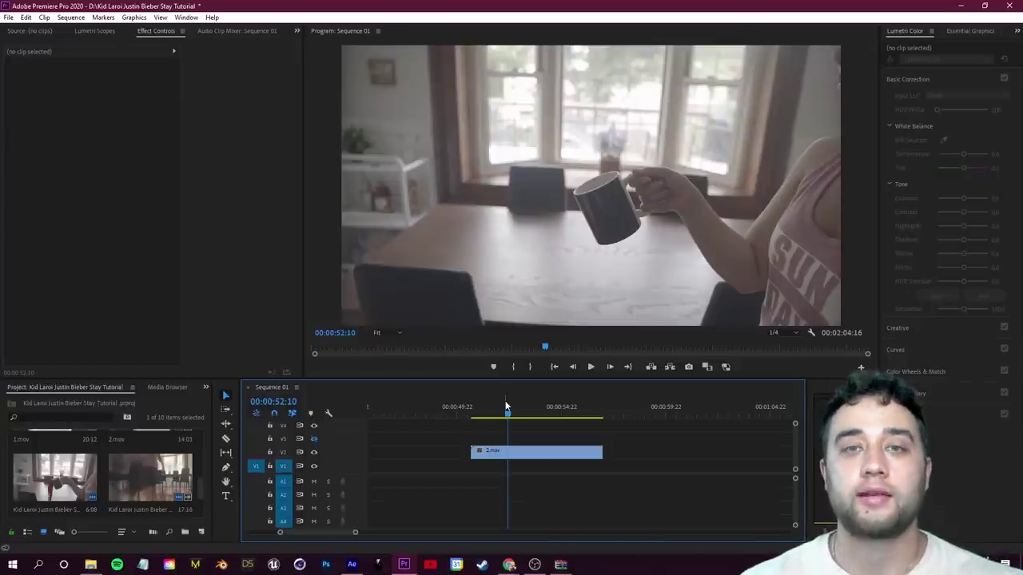
drag(520, 452, 521, 464)
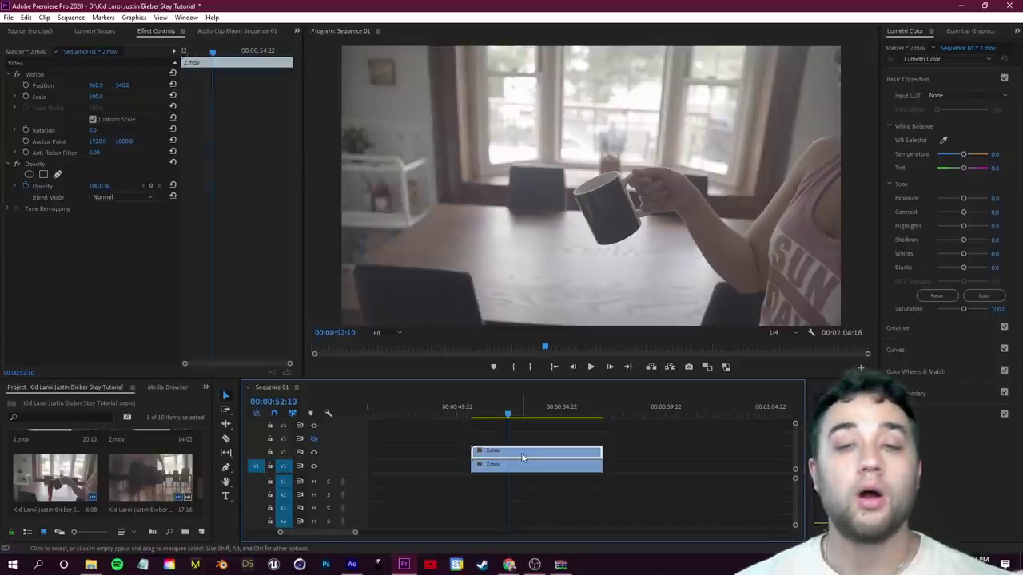
right_click(522, 455)
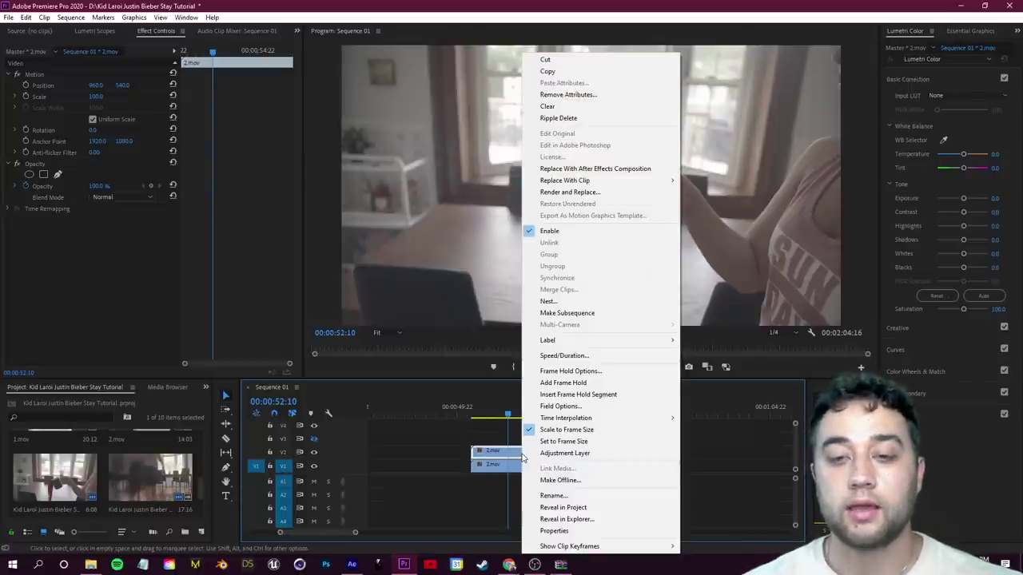
click(575, 172)
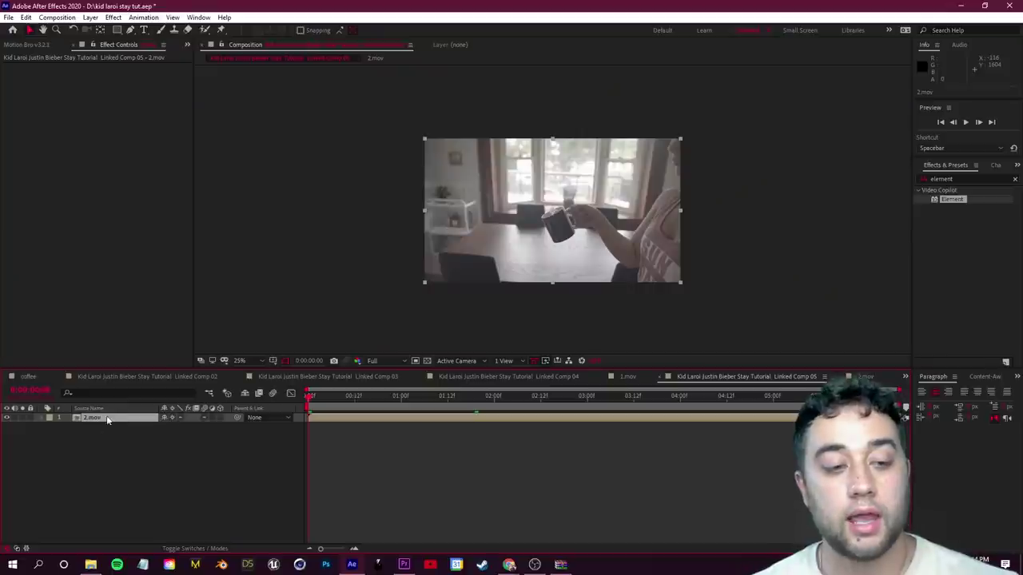
Step: Open the nested 2.mov composition, trim the end of its layer to about 0:00:05:03 and return to the start
double_click(108, 423)
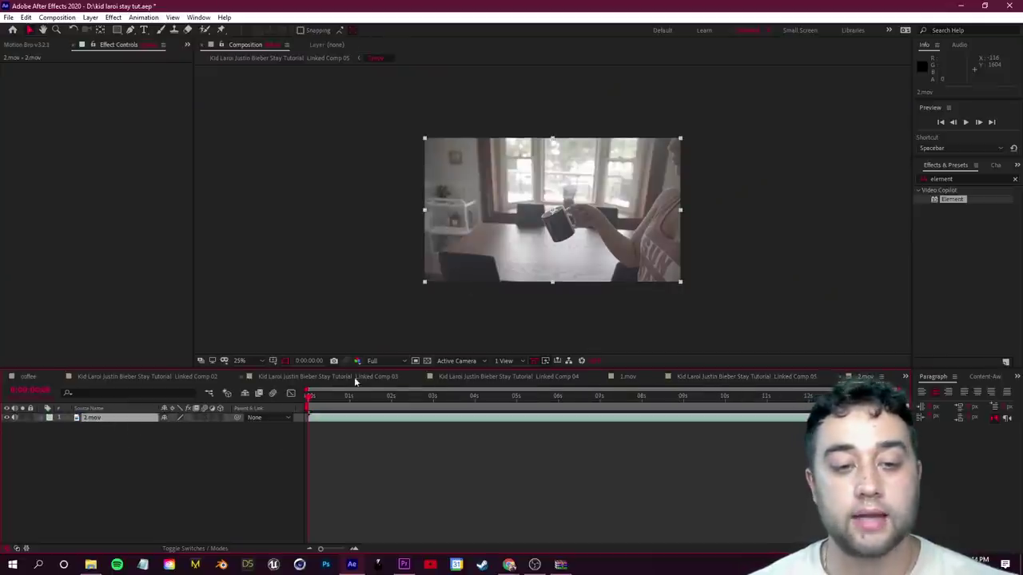
drag(312, 400, 521, 410)
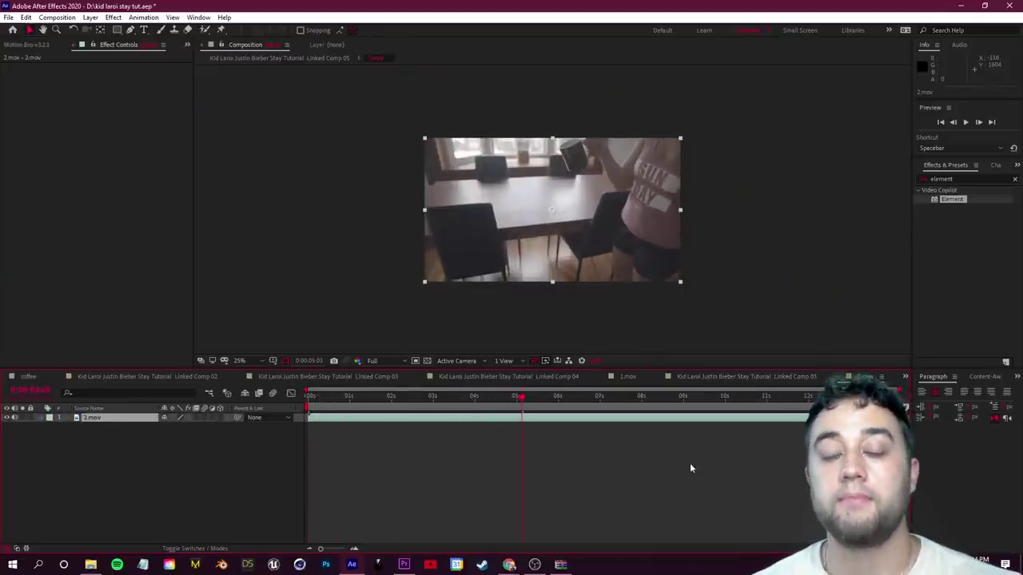
drag(807, 417, 524, 421)
key(Home)
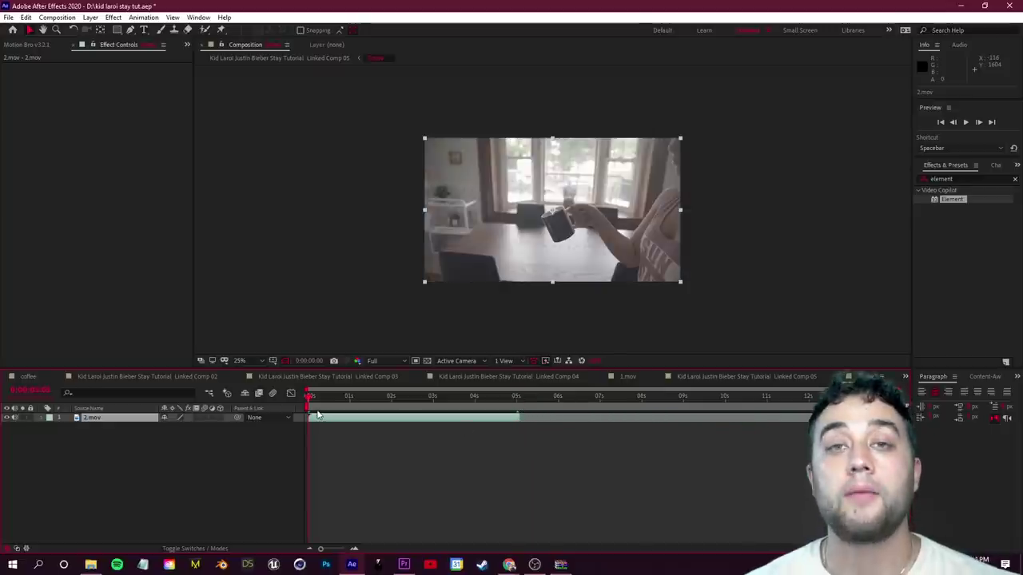
Step: Run Track Camera on the trimmed 2.mov layer
right_click(87, 417)
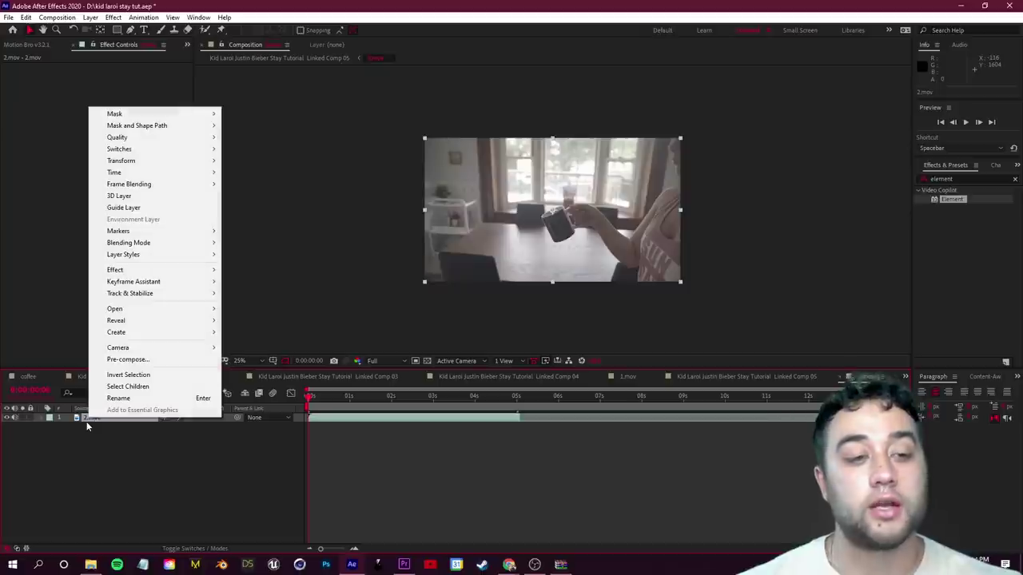
mouse_move(166, 297)
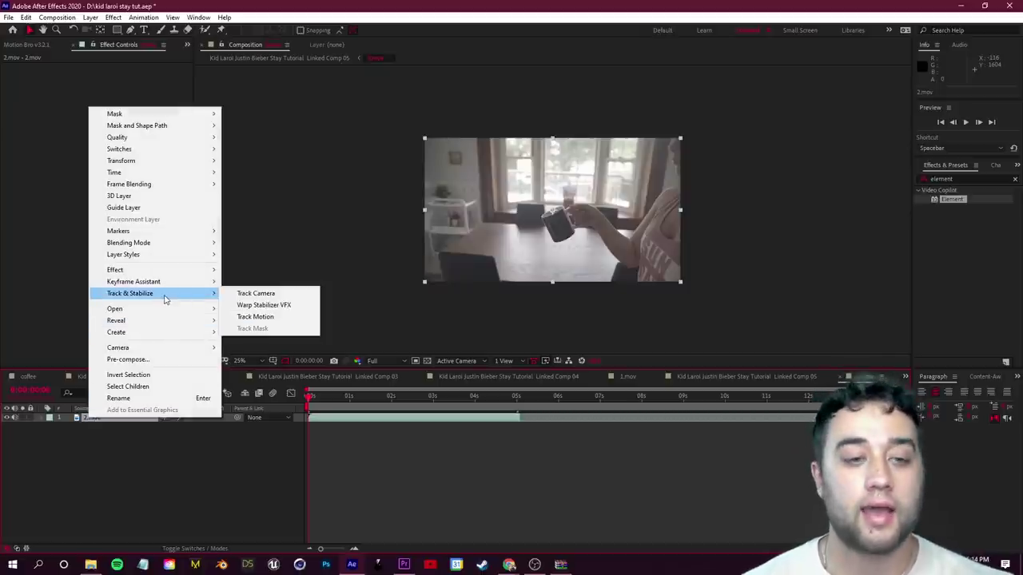
click(258, 293)
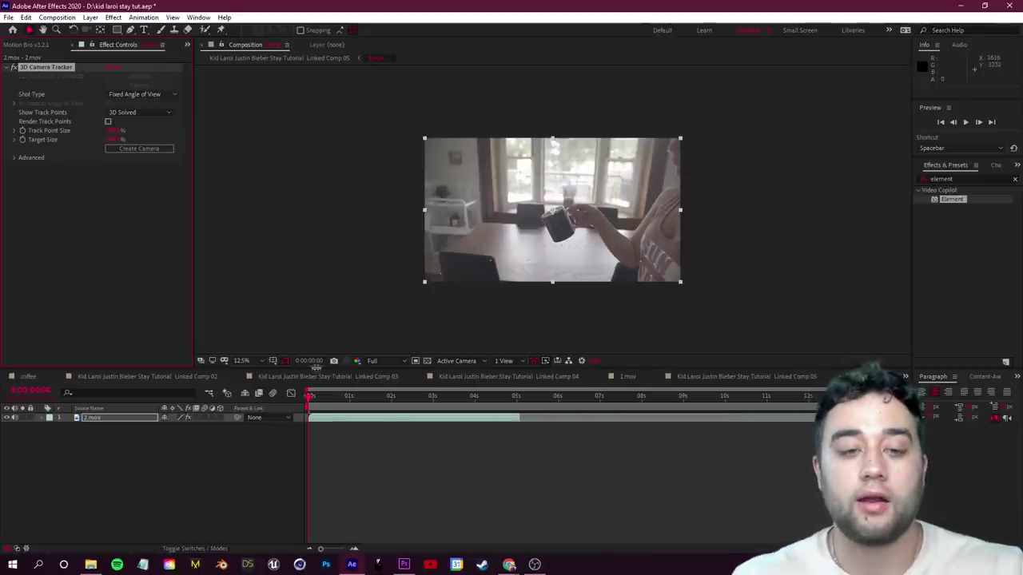
Step: Create a solid and camera from the track points on the mug at 0:00:01:20, and preview the solid's tracking
drag(311, 398, 387, 394)
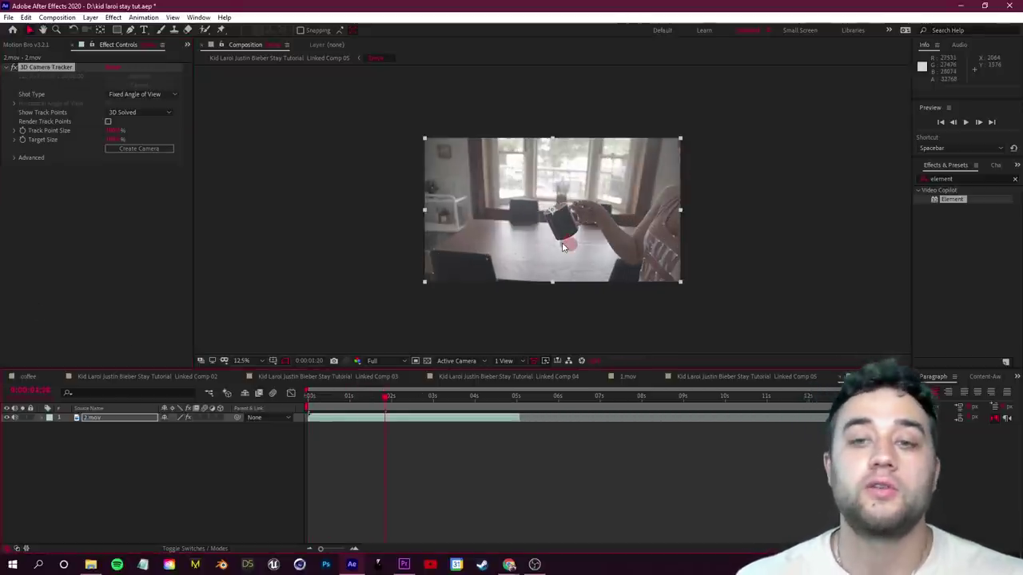
key(period)
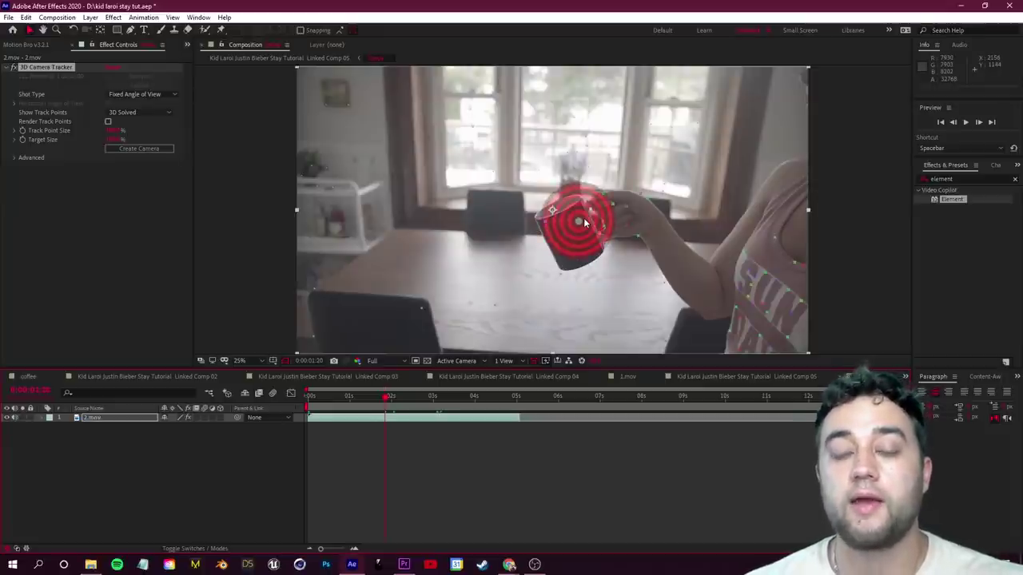
right_click(584, 223)
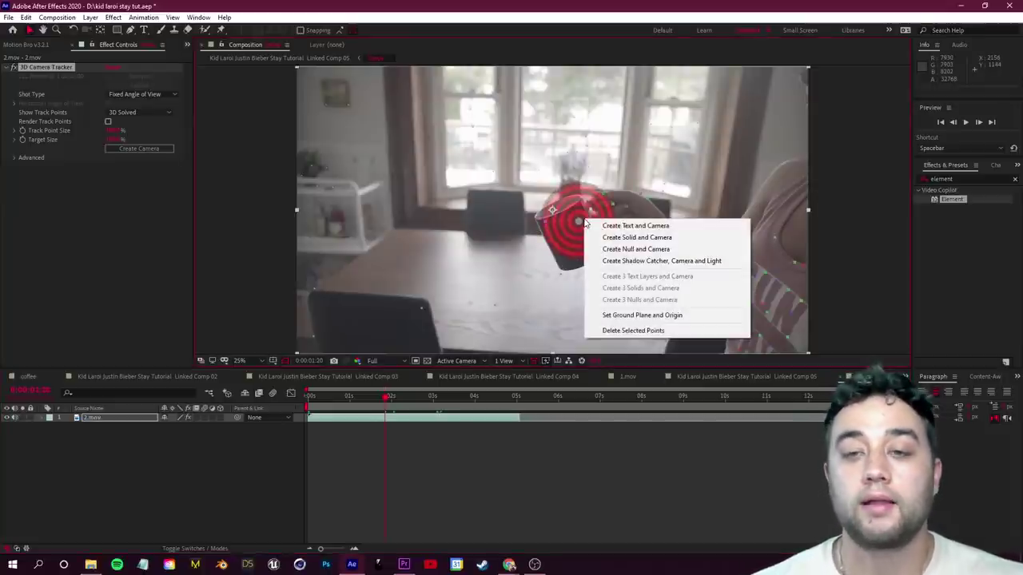
click(597, 238)
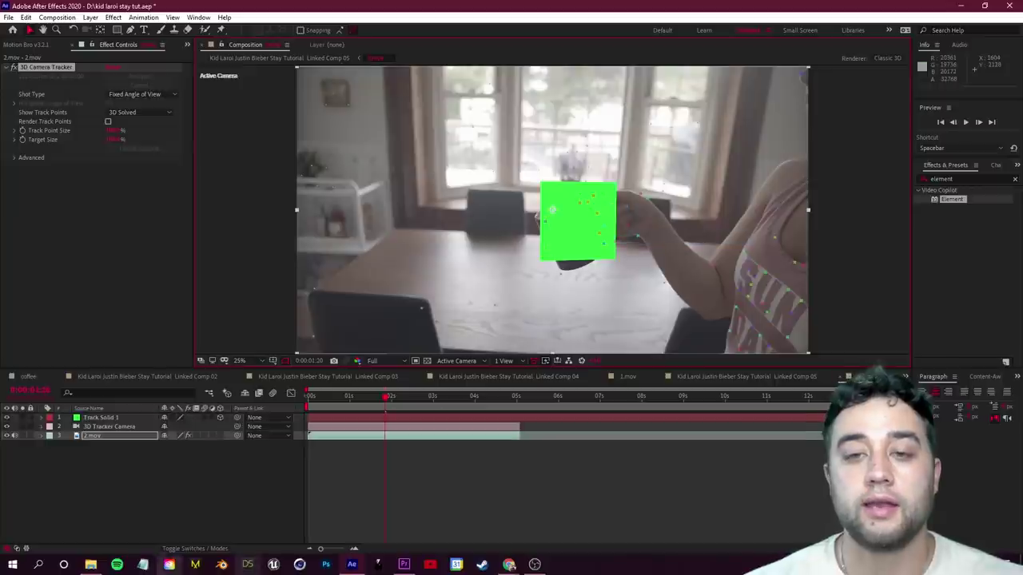
drag(342, 398, 306, 397)
key(space)
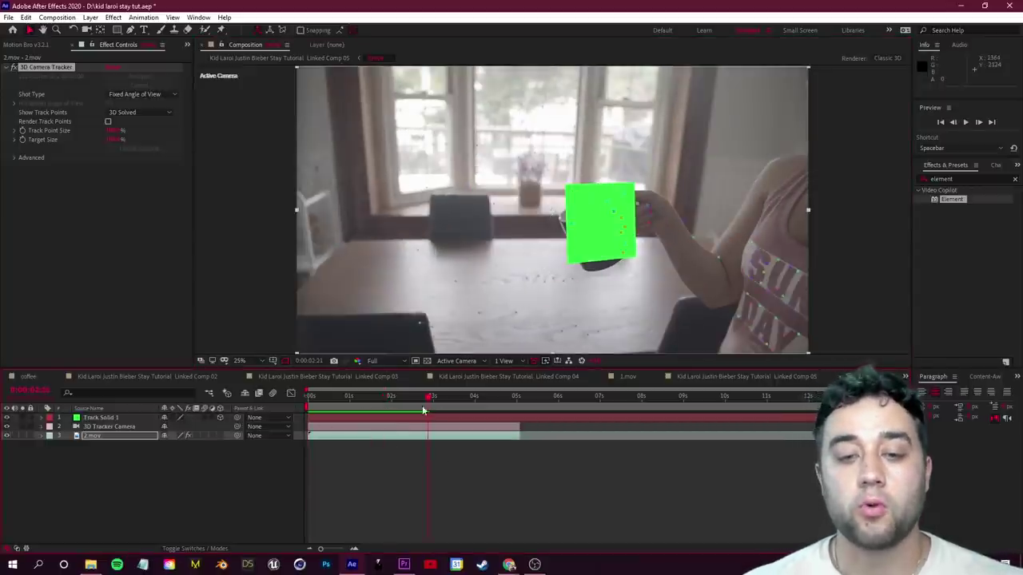
Step: Export the tracked 2.mov composition with the Maxon Cinema 4D Exporter as a C4D file named tutorial
click(392, 406)
click(367, 411)
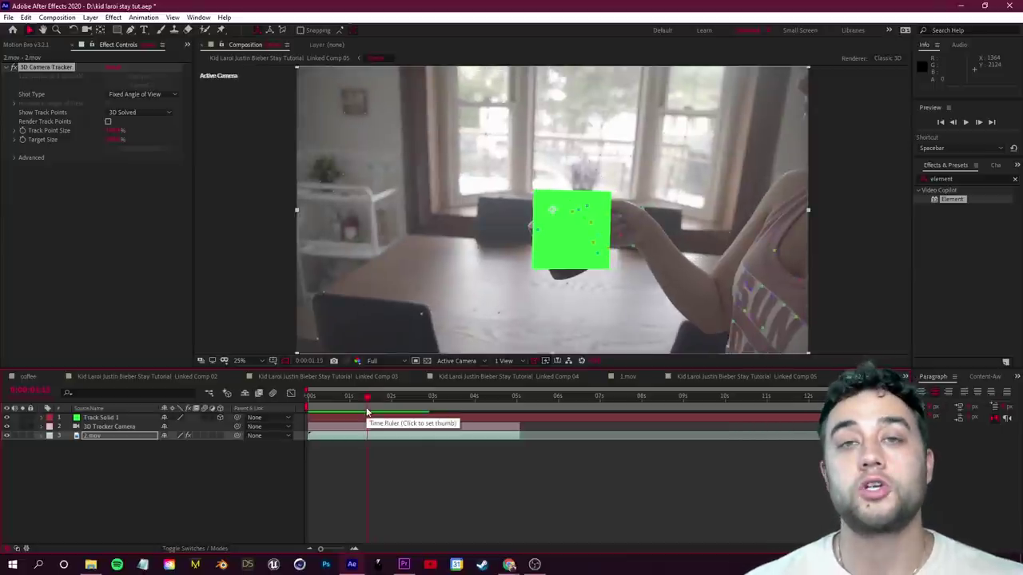
click(8, 17)
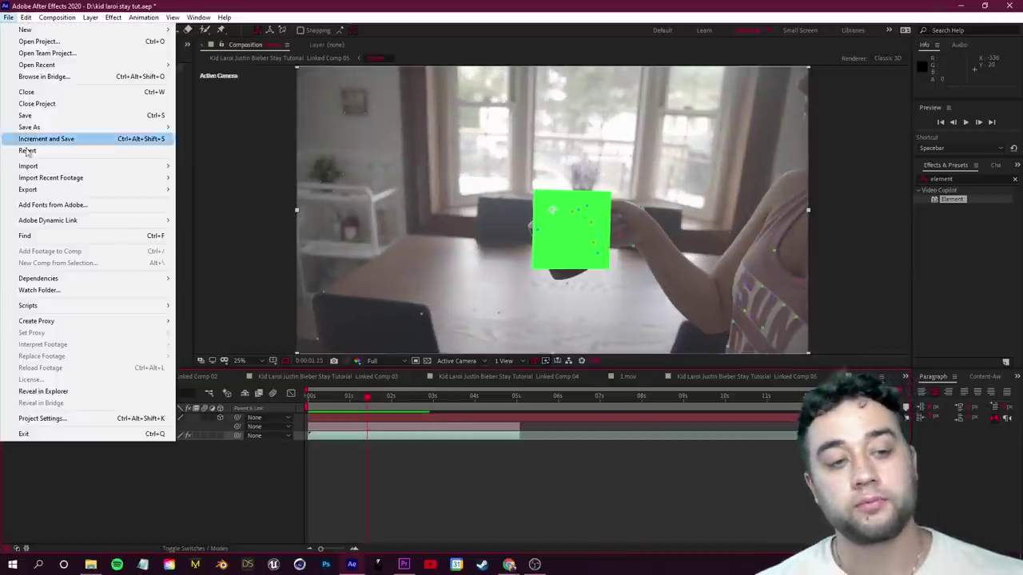
mouse_move(85, 197)
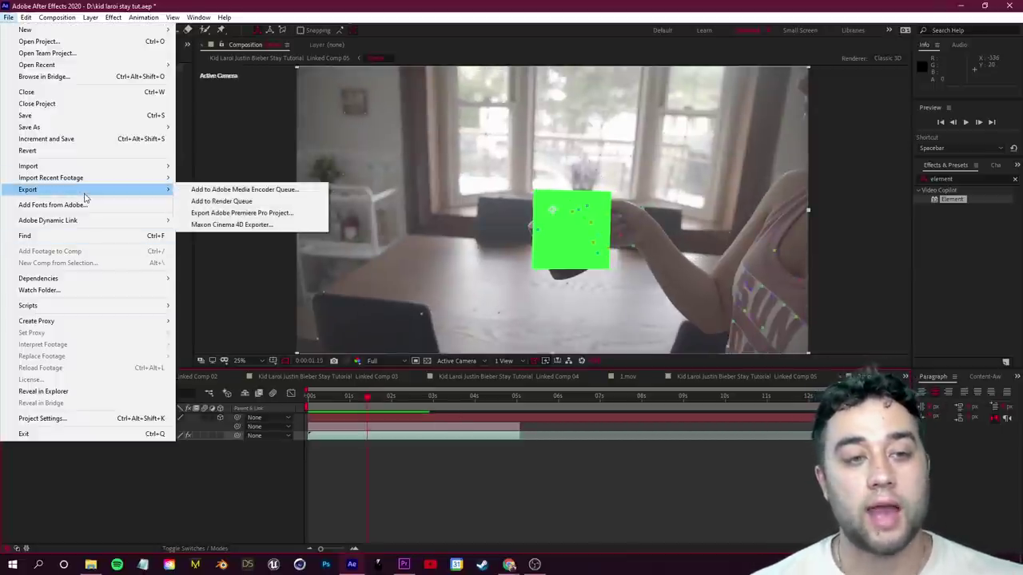
click(216, 227)
click(604, 240)
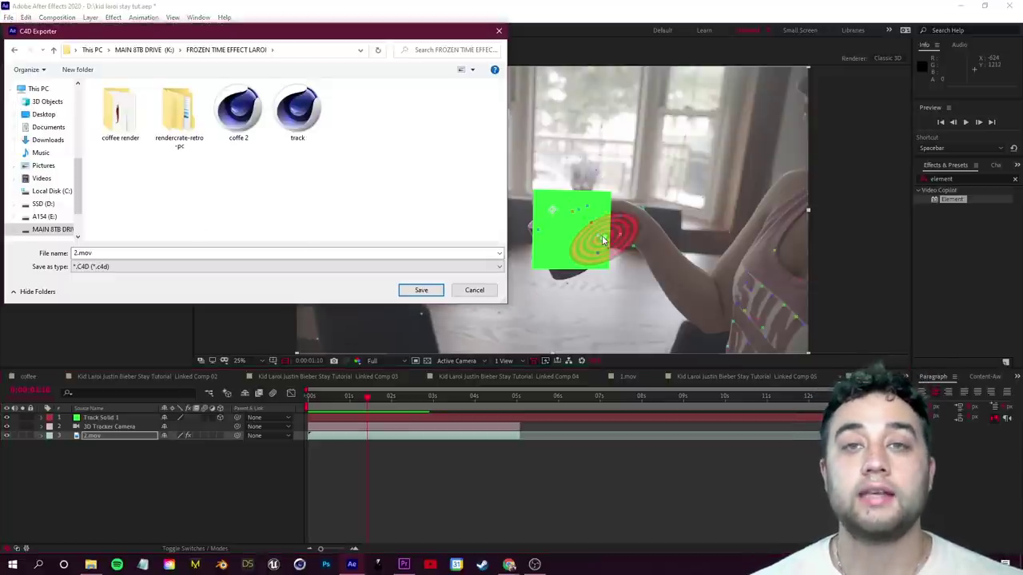
click(120, 255)
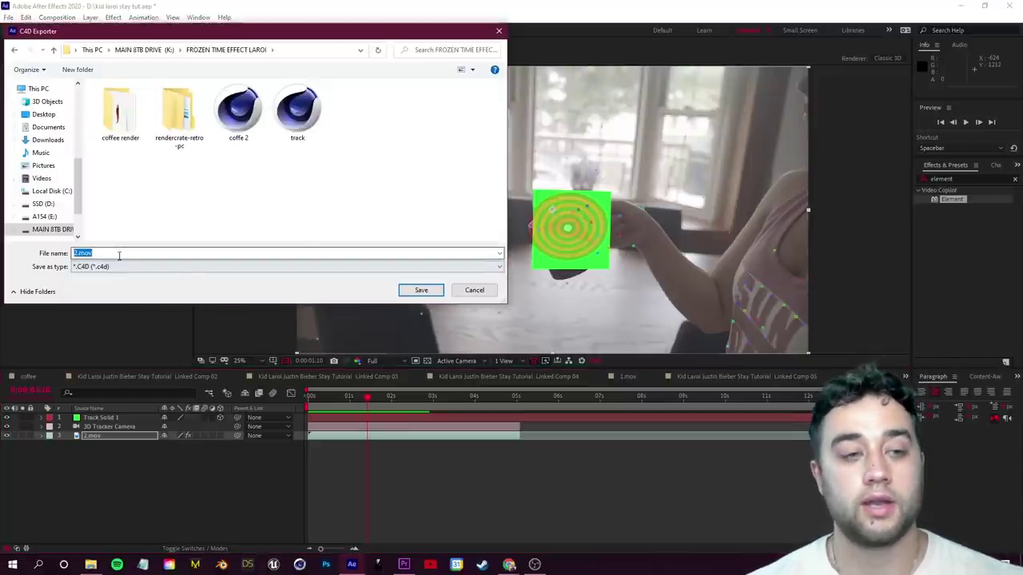
text(tutorial)
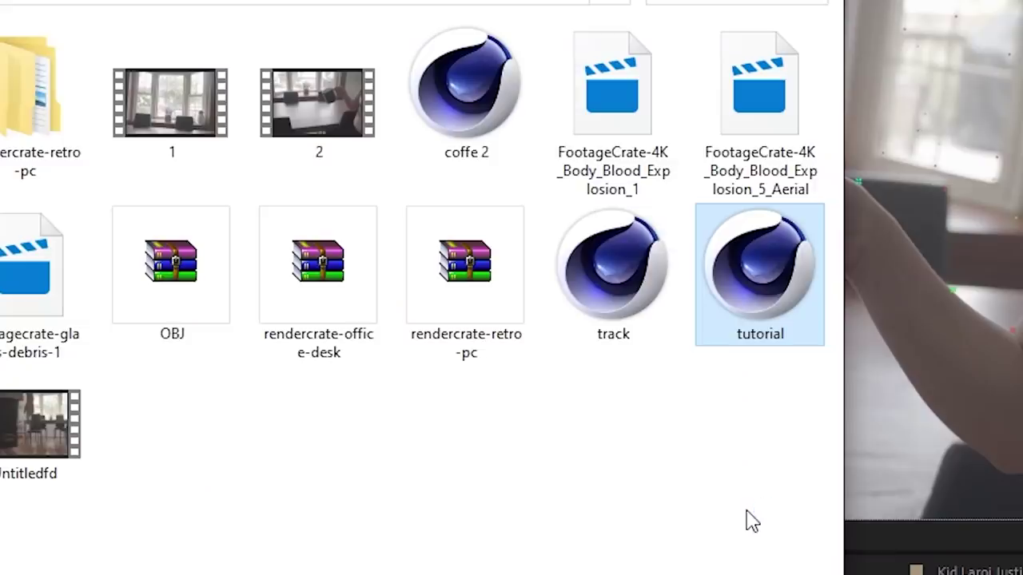
Step: Open the exported tutorial file in Cinema 4D and expand its imported group to inspect the 3D Tracker Camera and Track Solid 1
key(Return)
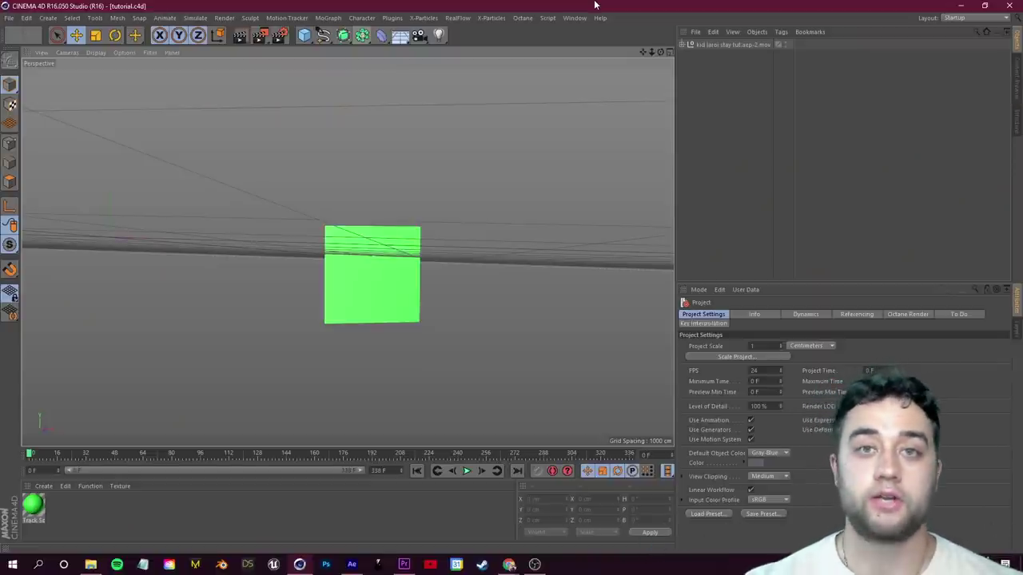
click(682, 45)
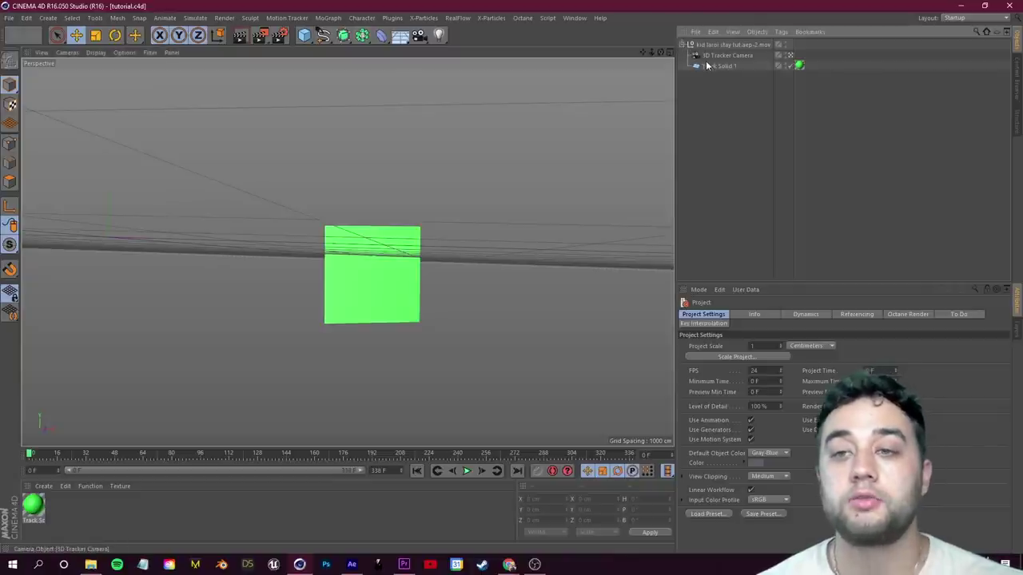
click(713, 58)
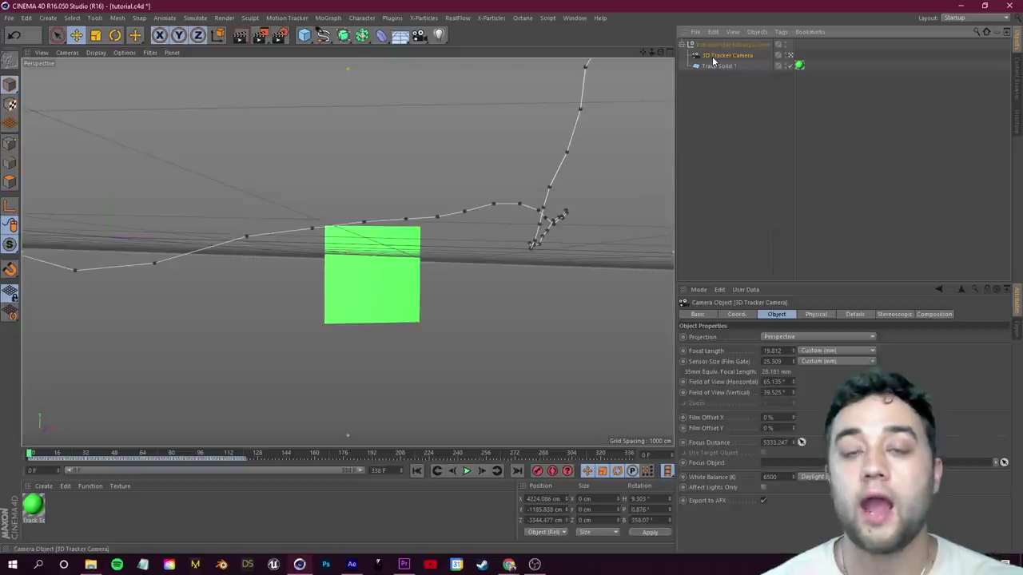
click(711, 67)
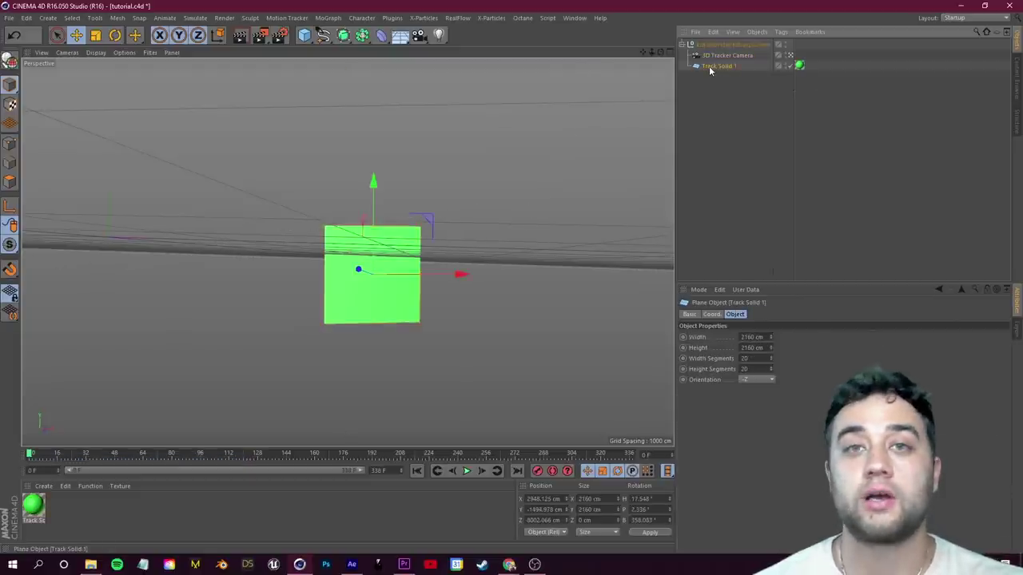
Step: Leave the 3D Tracker Camera's view and play through the animation to examine the camera's movement around the track solid
click(790, 56)
scroll(294, 336, down, 10)
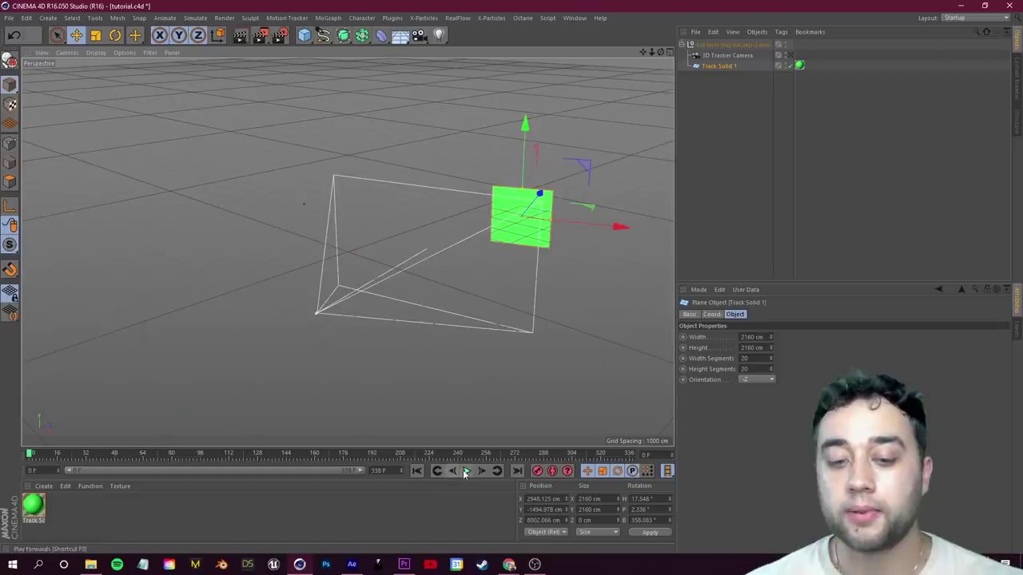
click(466, 470)
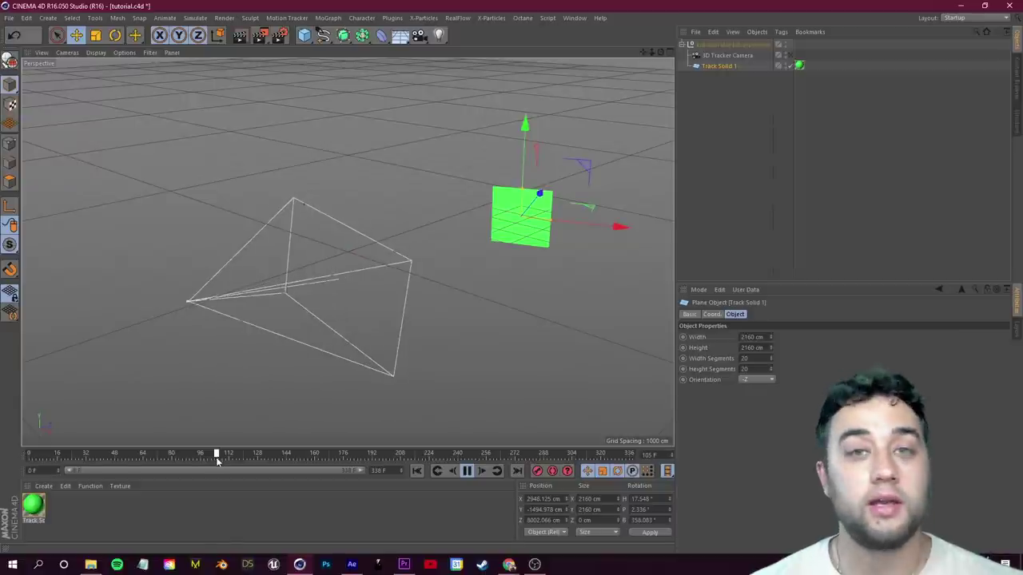
drag(217, 462, 55, 460)
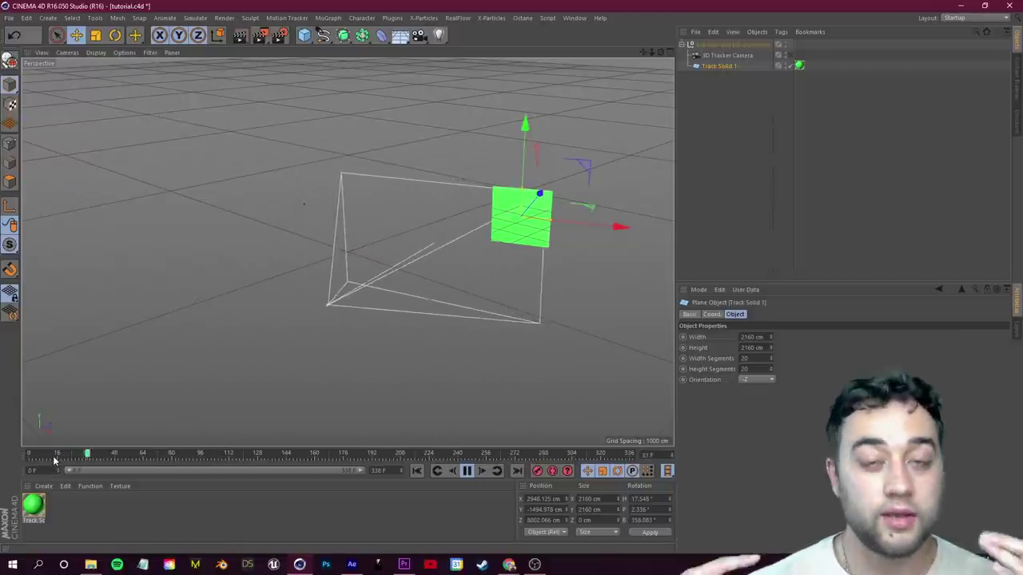
drag(163, 456, 30, 460)
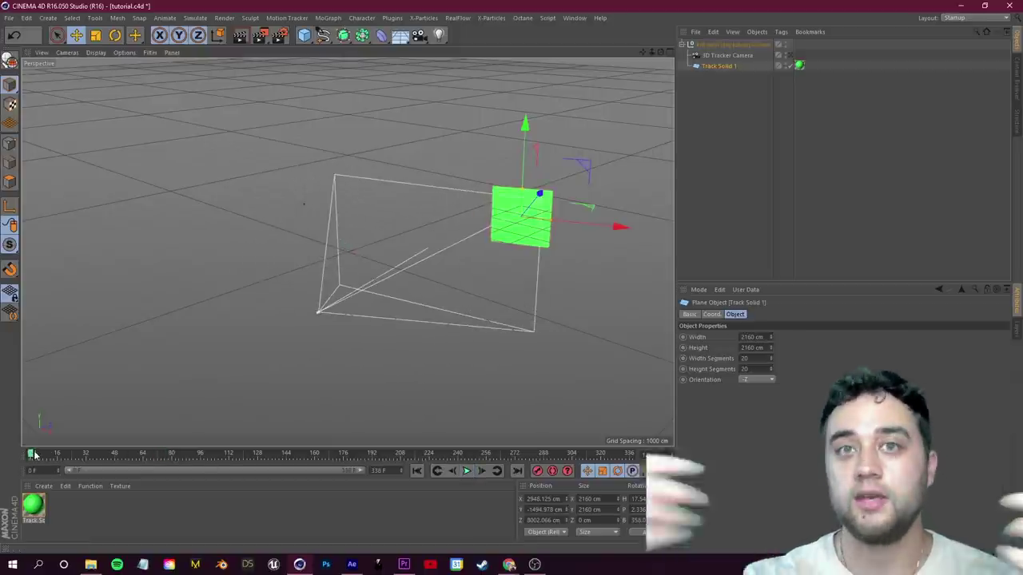
Step: Create a RealFlow scene and move it near the track solid, at about X 840, Y 1040, Z 7940 cm
click(459, 18)
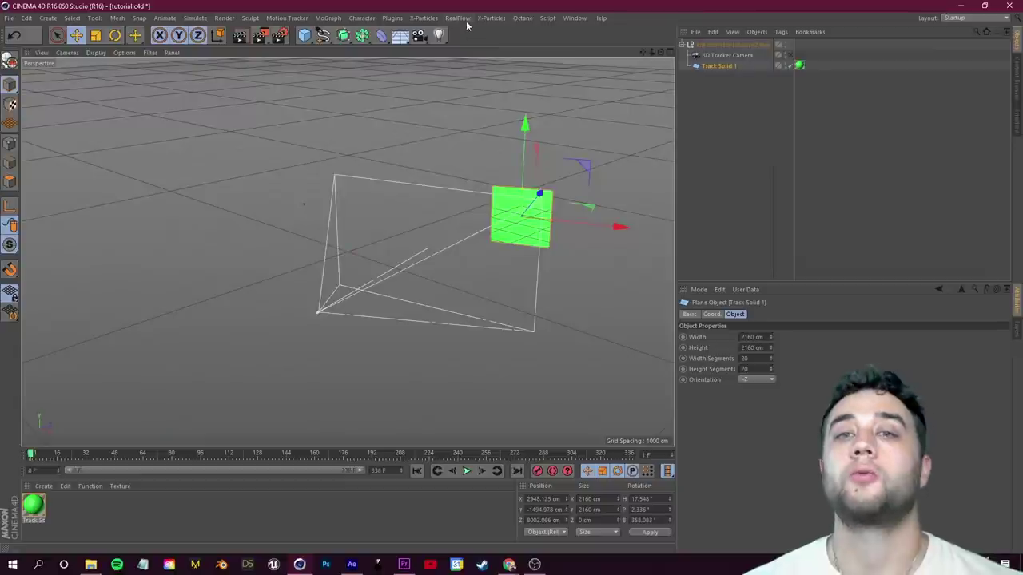
click(465, 20)
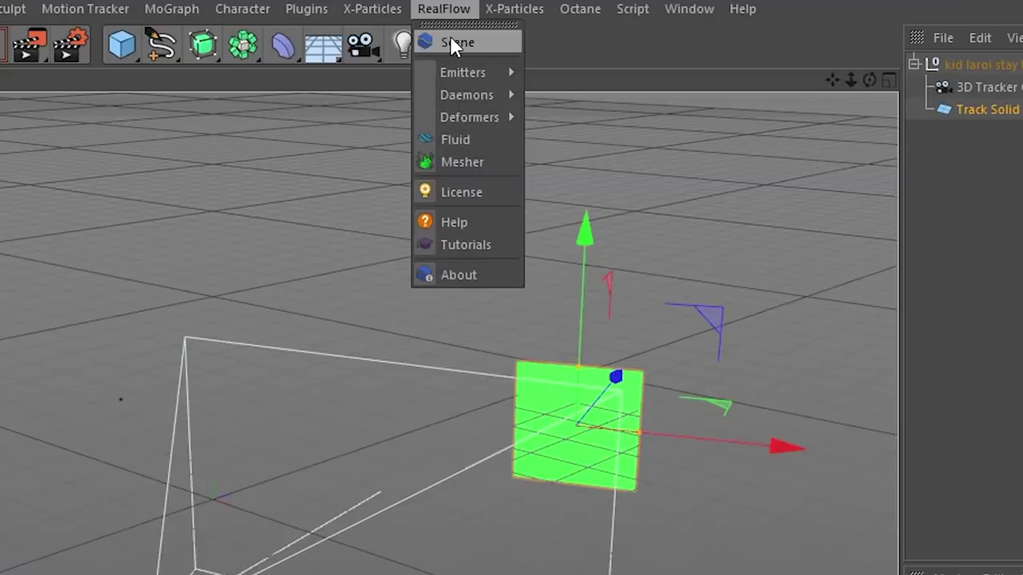
click(462, 35)
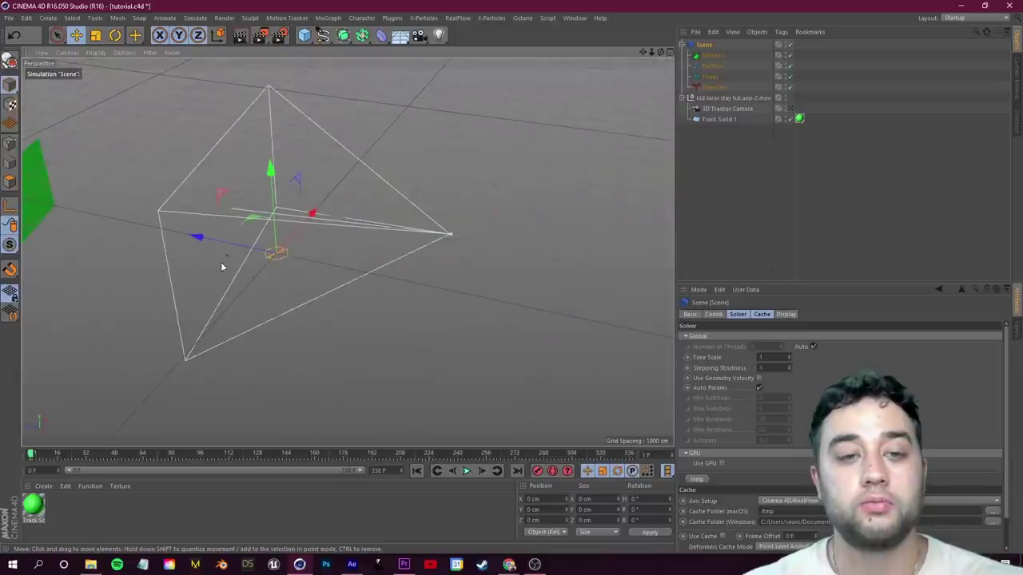
drag(222, 267, 191, 226)
scroll(217, 179, up, 4)
drag(217, 183, 347, 225)
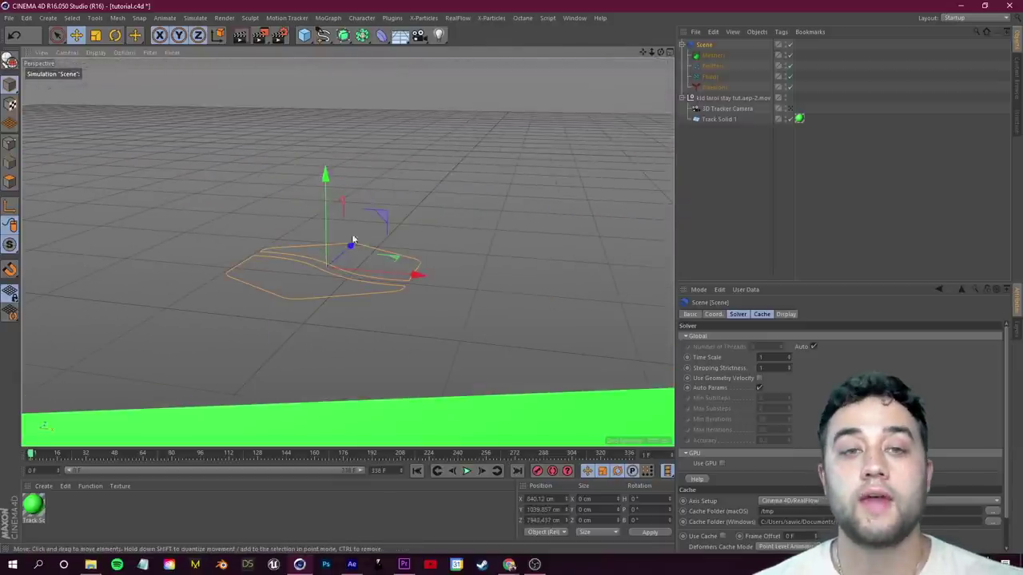
Step: Add a RealFlow circle emitter and move it above the scene object, to about X 96 cm and Y 193 cm
click(458, 18)
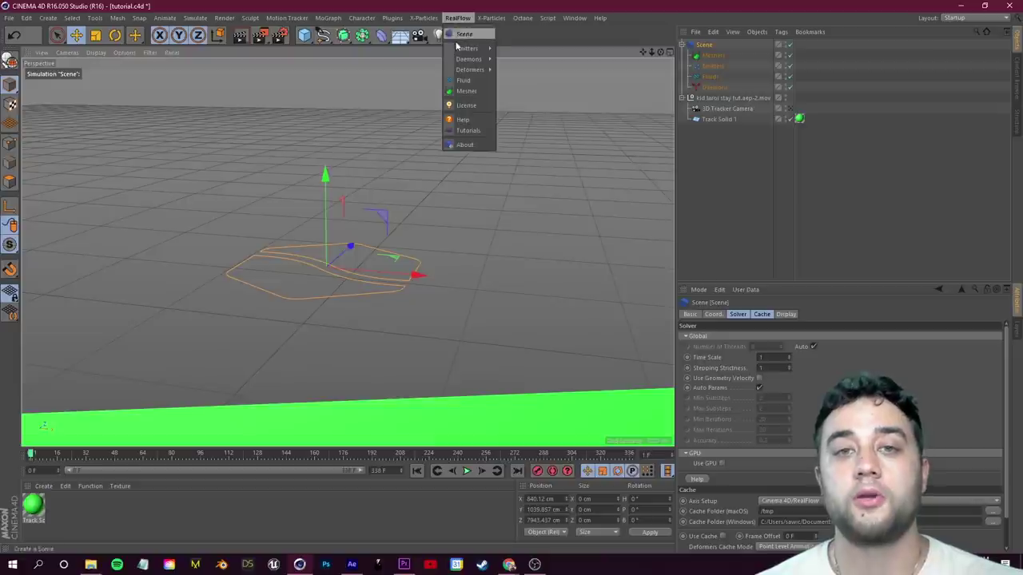
mouse_move(465, 50)
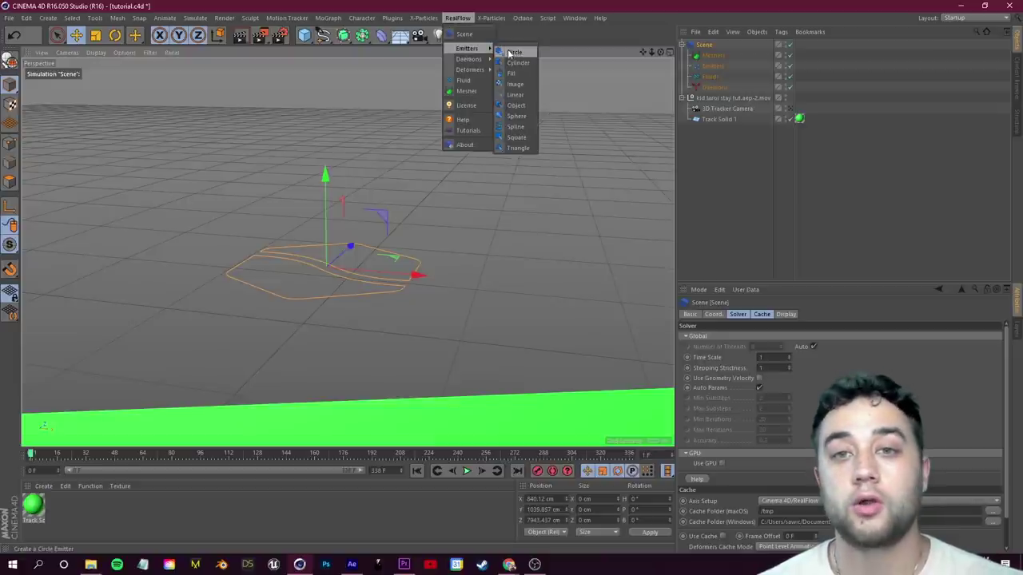
click(513, 53)
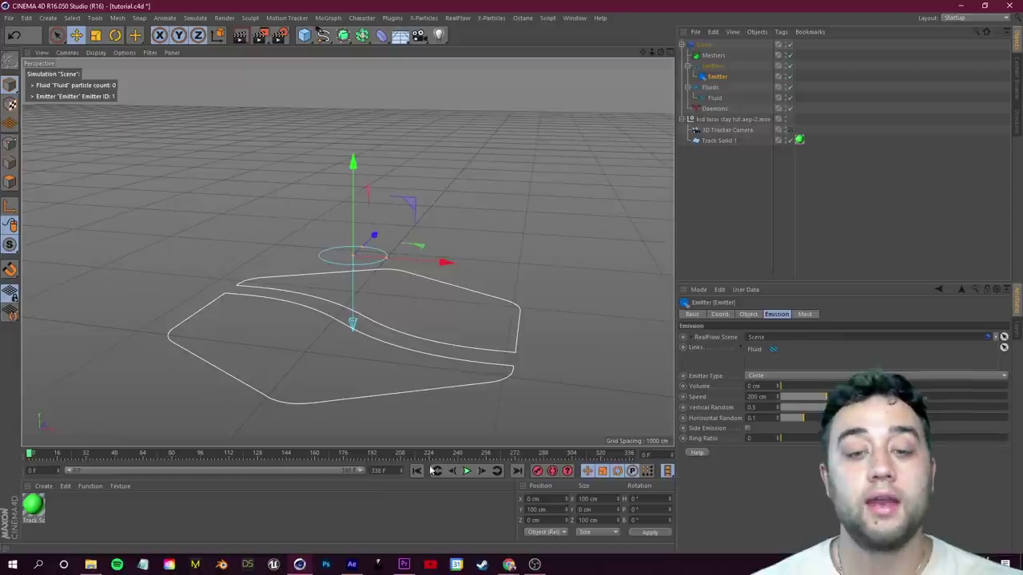
click(468, 471)
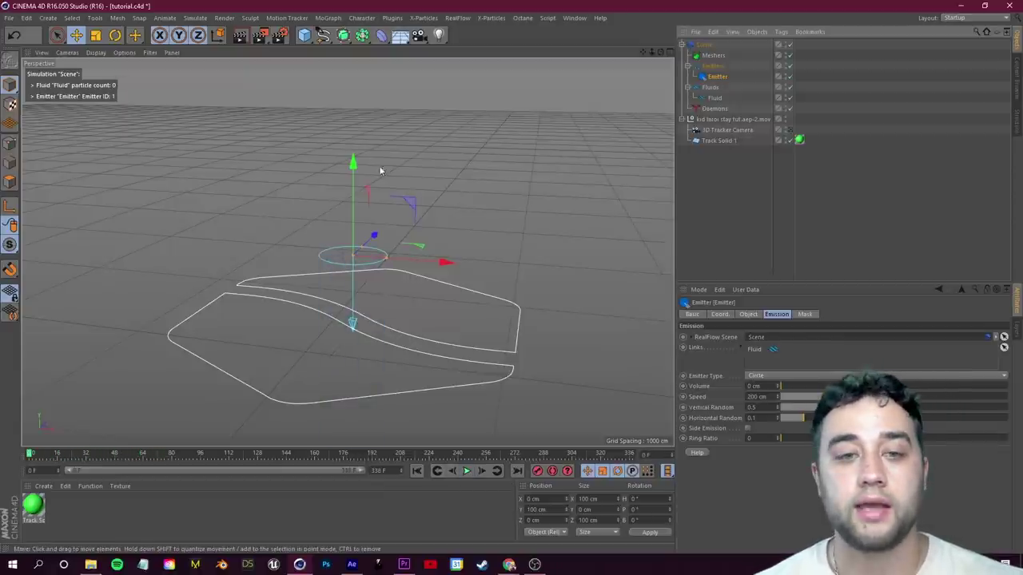
drag(354, 169, 354, 104)
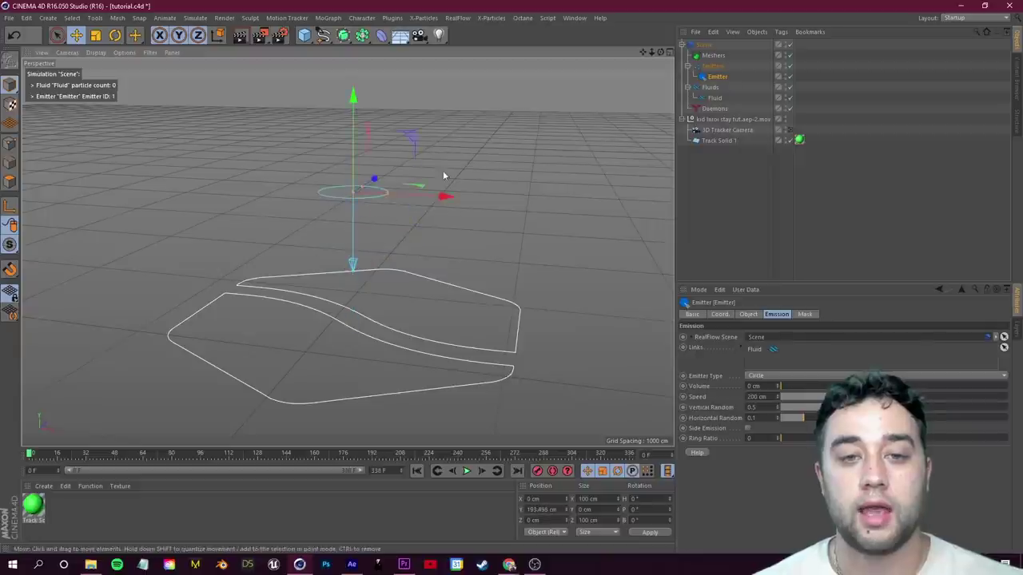
drag(446, 197, 516, 200)
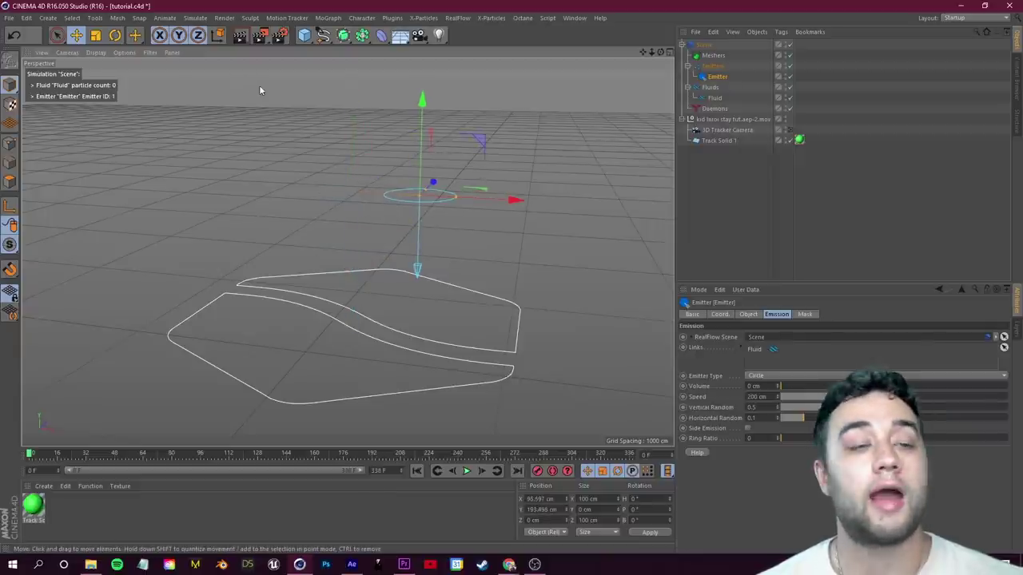
Step: Rotate the circle emitter to a bank of about 91° so it emits sideways, and preview the fluid from the first frame
click(115, 35)
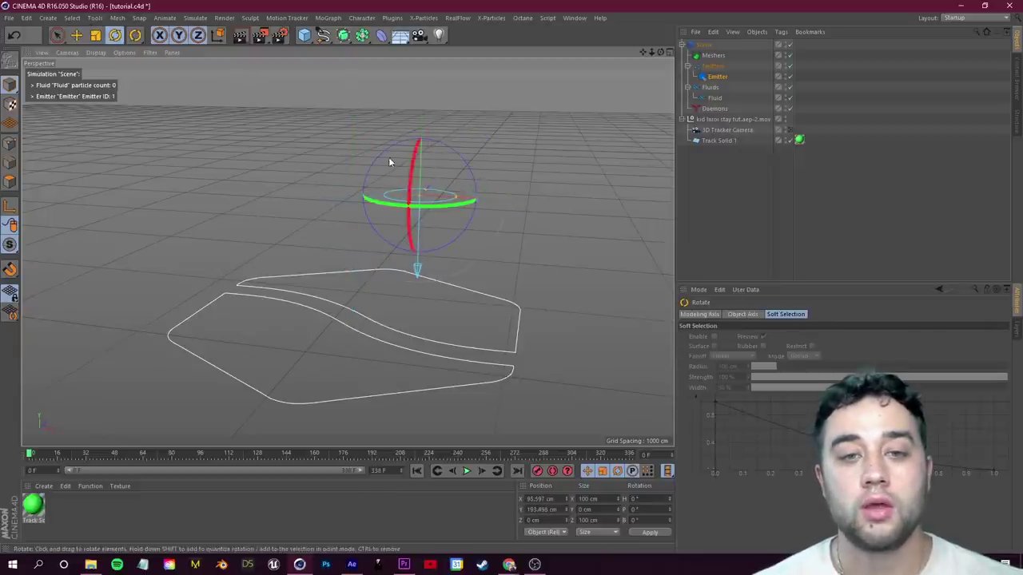
drag(376, 160, 479, 128)
drag(479, 128, 482, 158)
drag(358, 178, 365, 179)
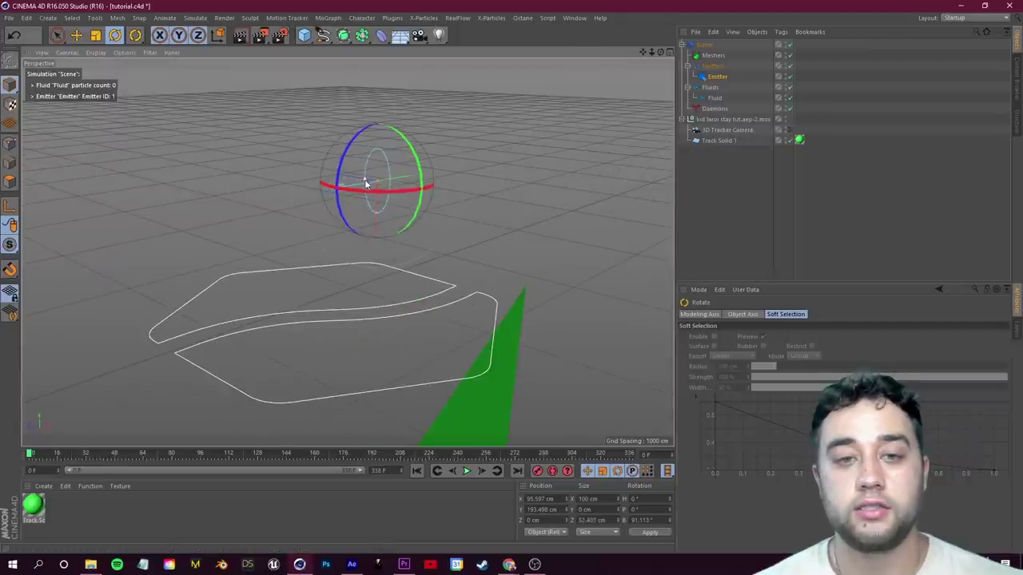
click(467, 470)
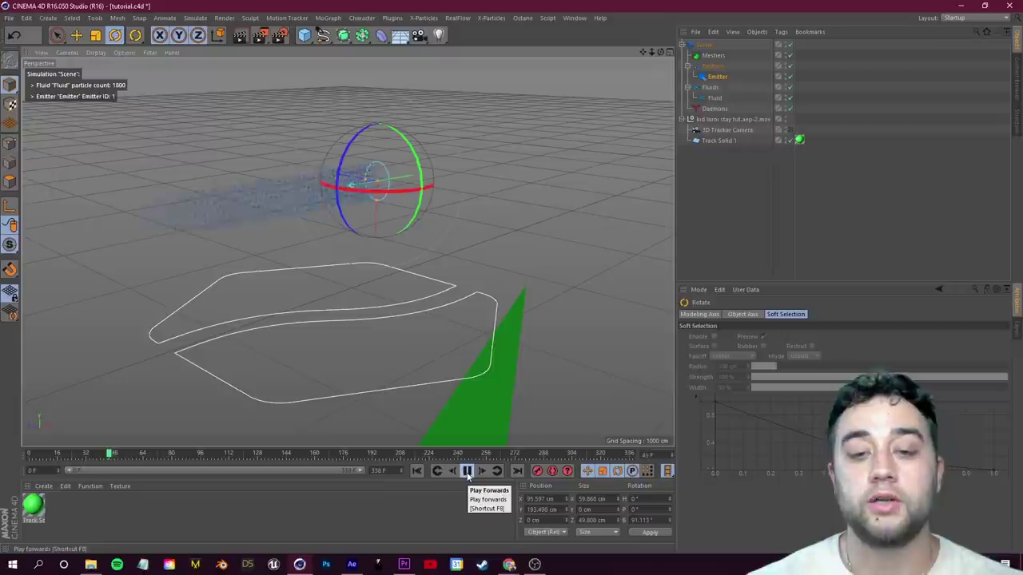
click(469, 475)
click(417, 471)
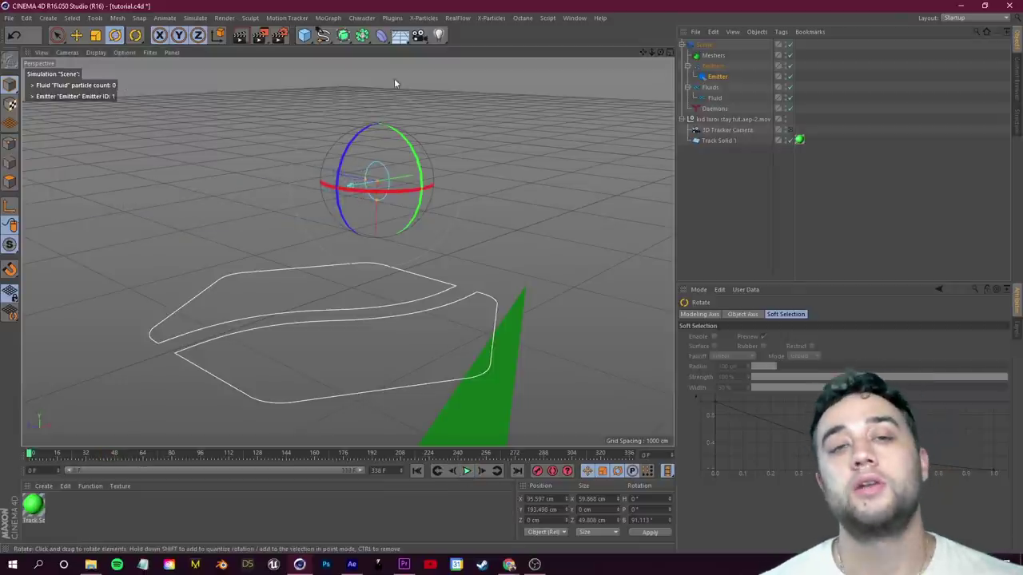
Step: Add a RealFlow Gravity daemon to the scene and preview its pull on the fluid particles
click(454, 18)
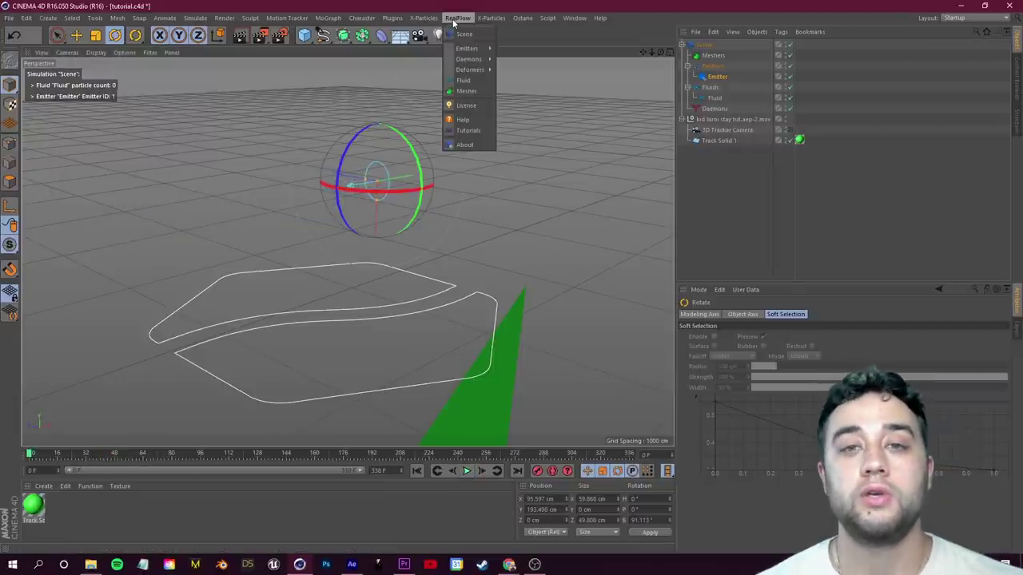
mouse_move(471, 63)
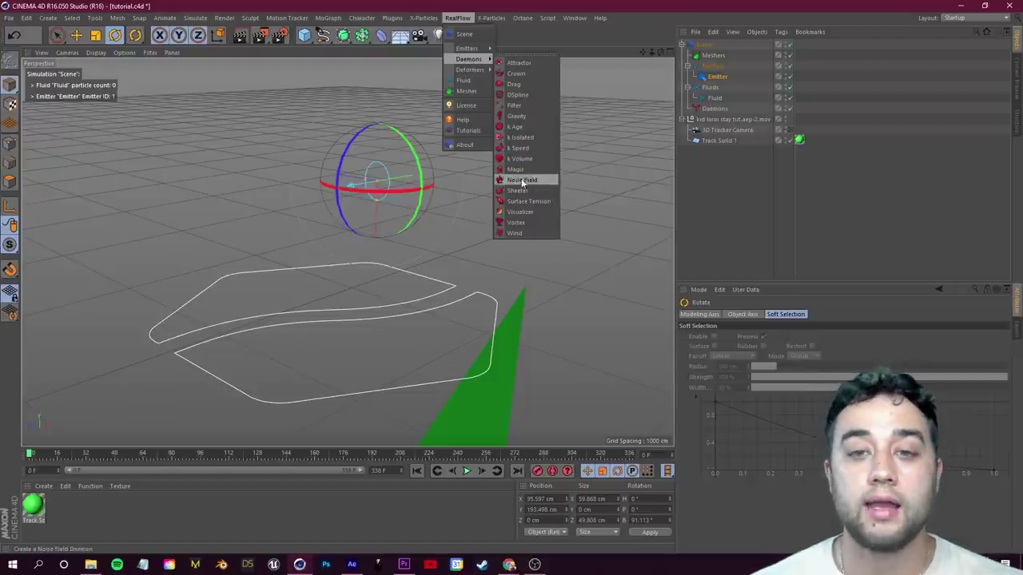
click(523, 117)
click(466, 471)
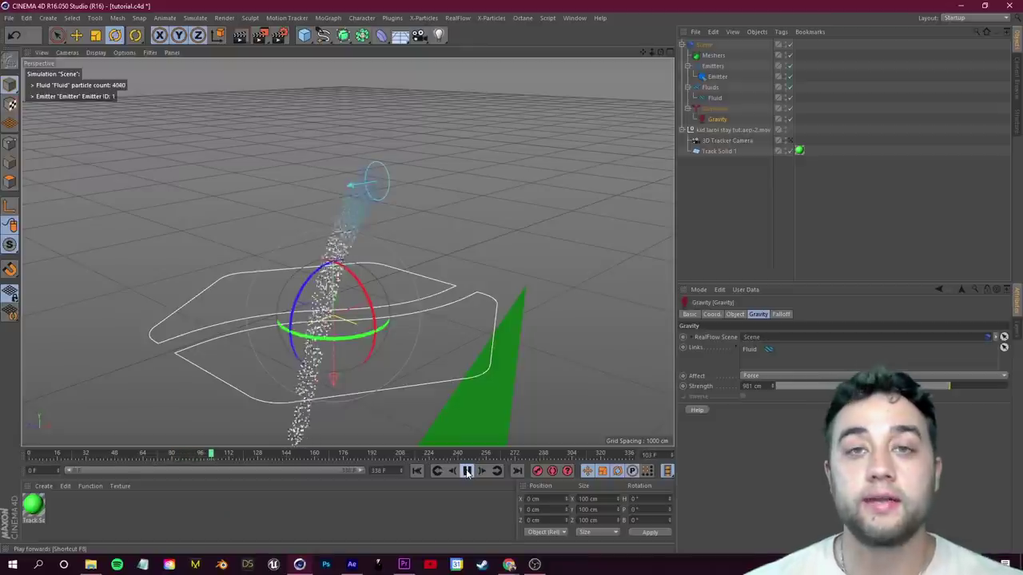
click(466, 472)
Step: Add a RealFlow Sheeter daemon to the scene and preview the falling fluid stream from farther away
click(457, 17)
mouse_move(469, 60)
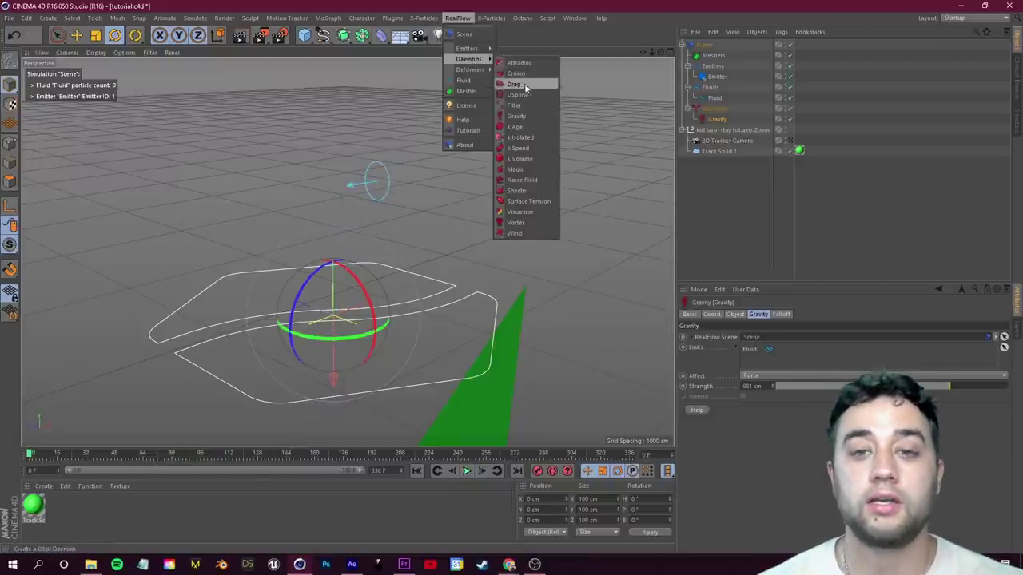
click(530, 192)
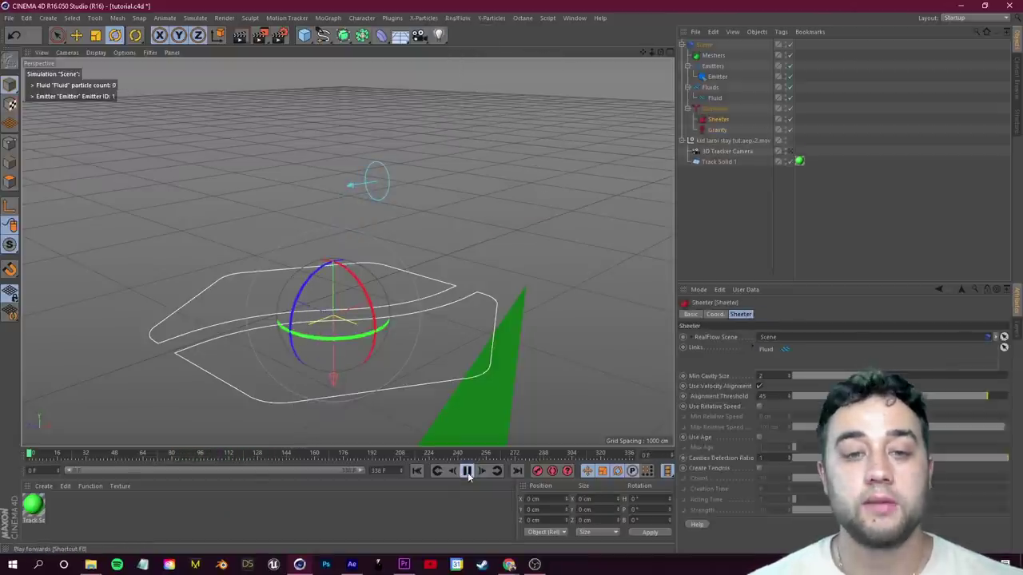
click(467, 472)
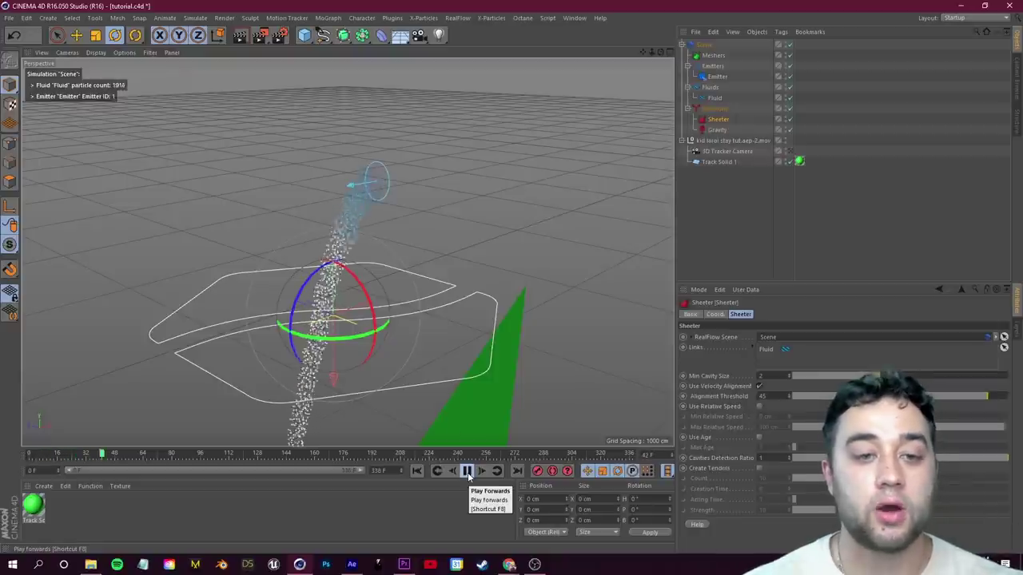
scroll(419, 358, down, 5)
drag(642, 52, 679, 3)
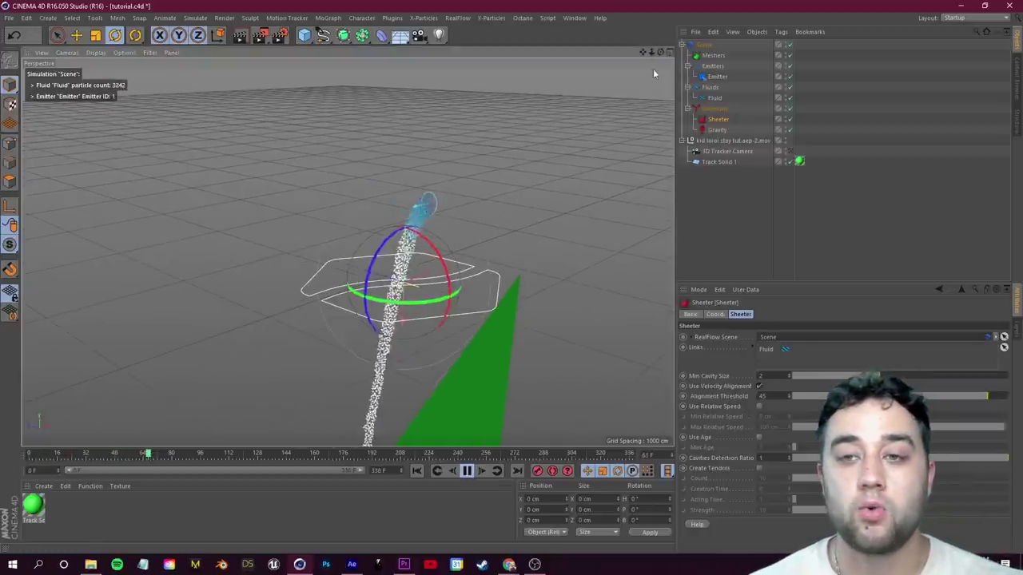
Step: Switch to After Effects to check the tracked mug shot for the splash direction, and return to Cinema 4D
drag(661, 52, 604, 20)
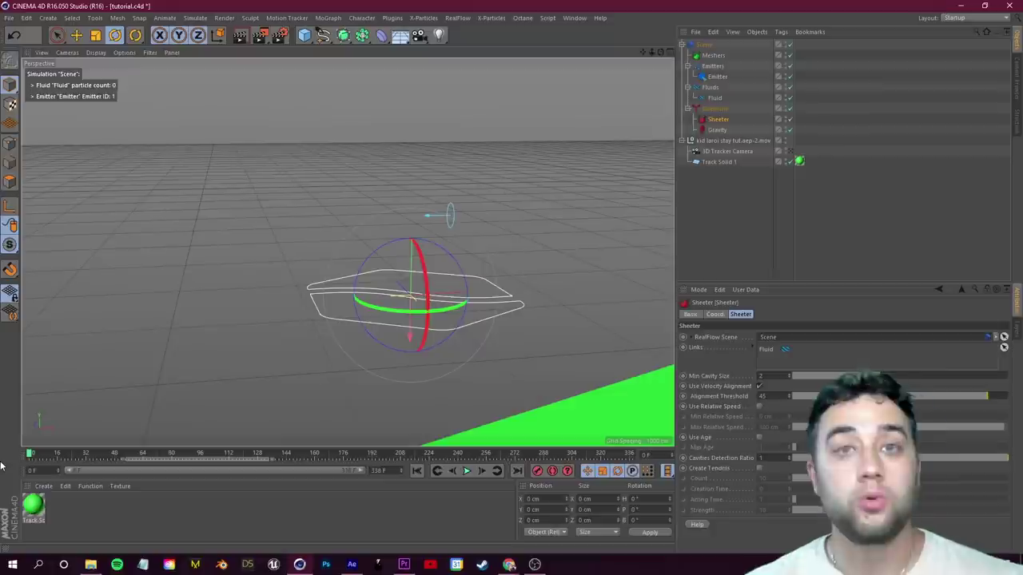
scroll(479, 267, up, 3)
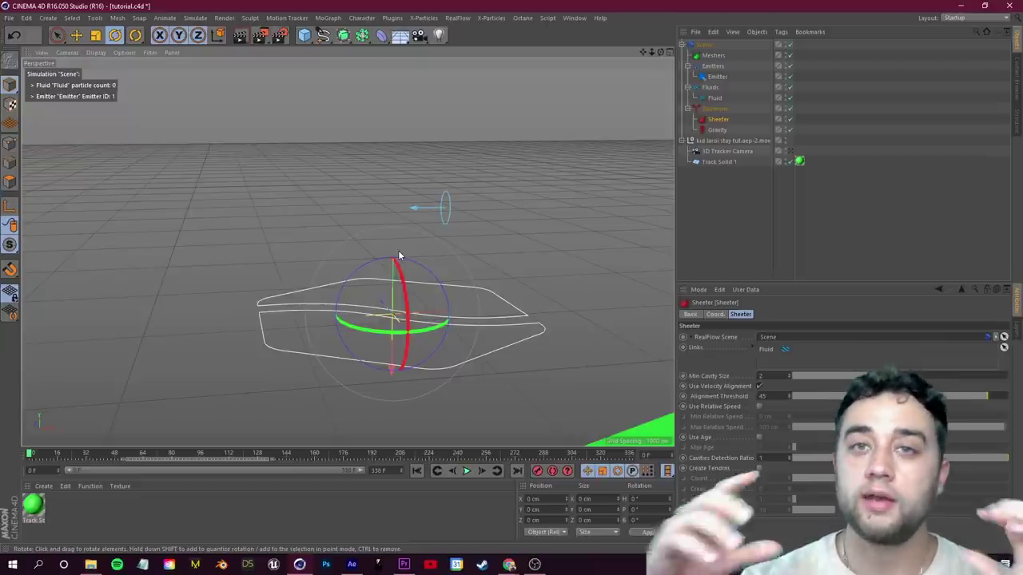
click(352, 564)
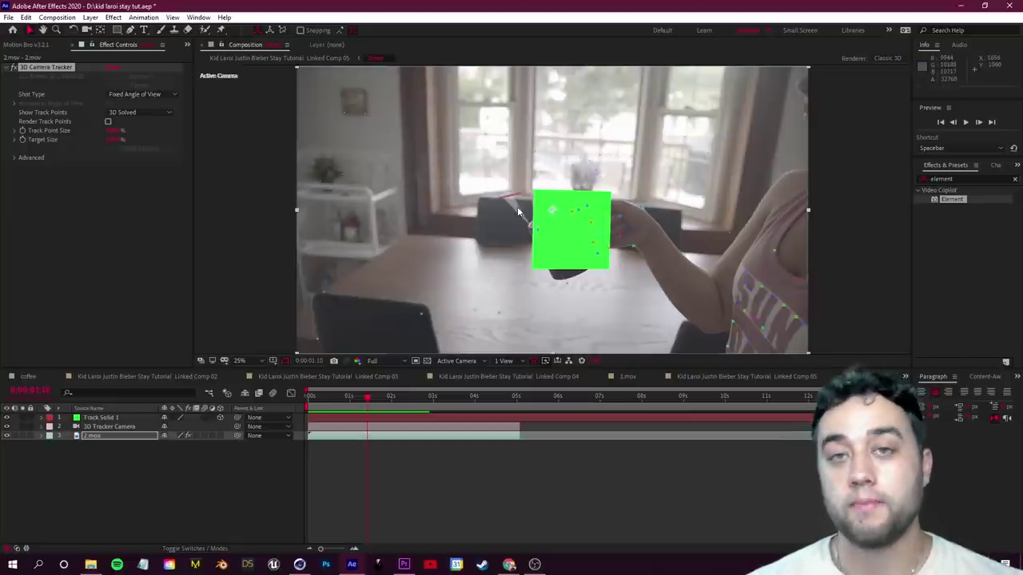
click(299, 564)
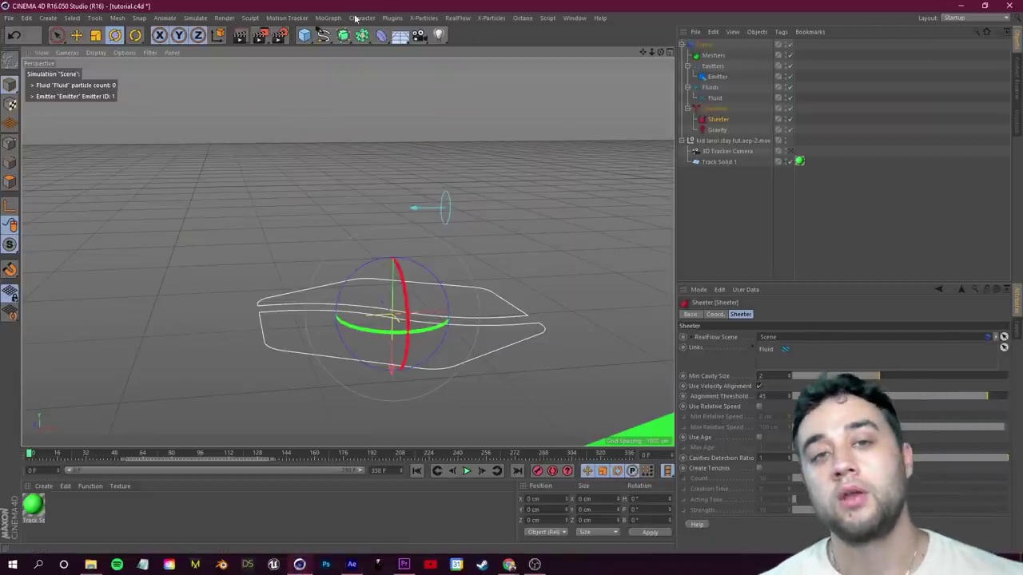
Step: Add a Tube primitive beneath the emitter, preview the fluid against it, and return to the first frame
click(304, 36)
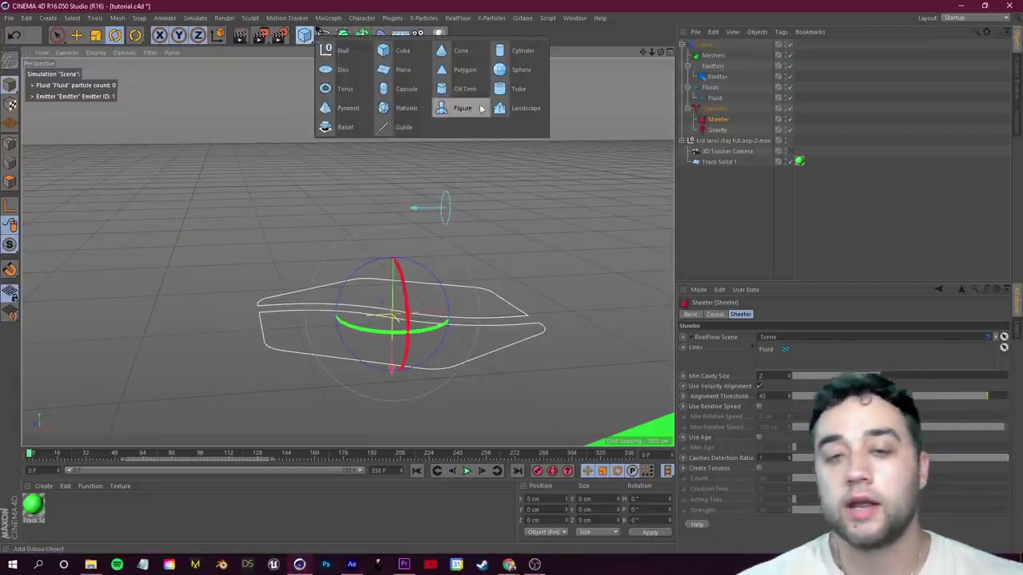
click(519, 90)
key(o)
scroll(375, 263, up, 4)
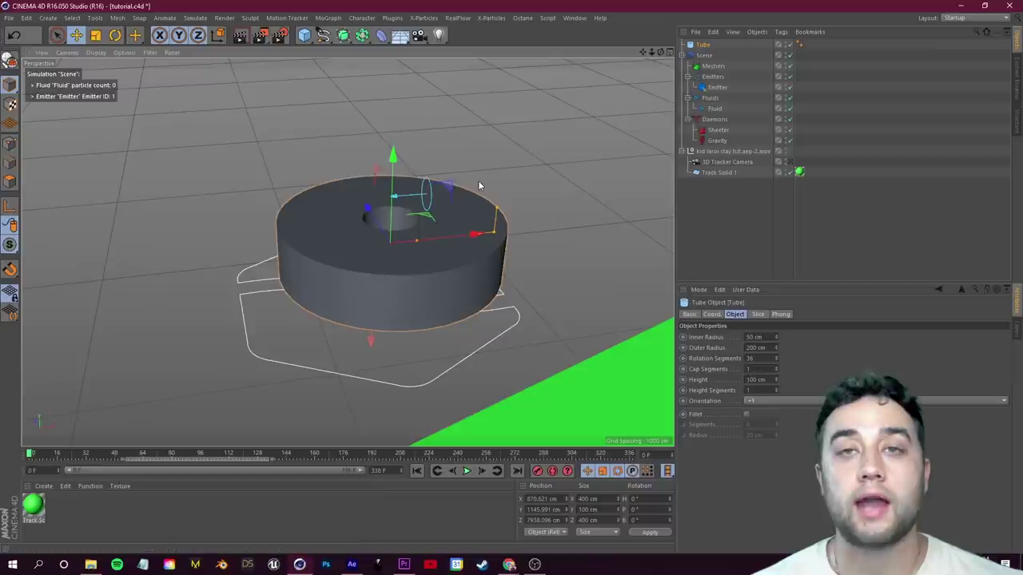
click(467, 472)
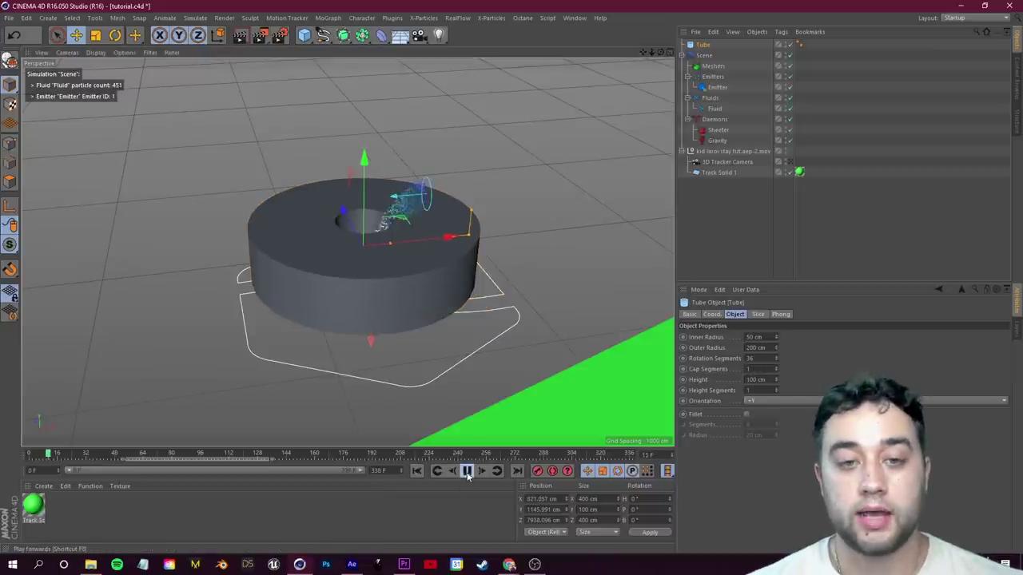
key(F8)
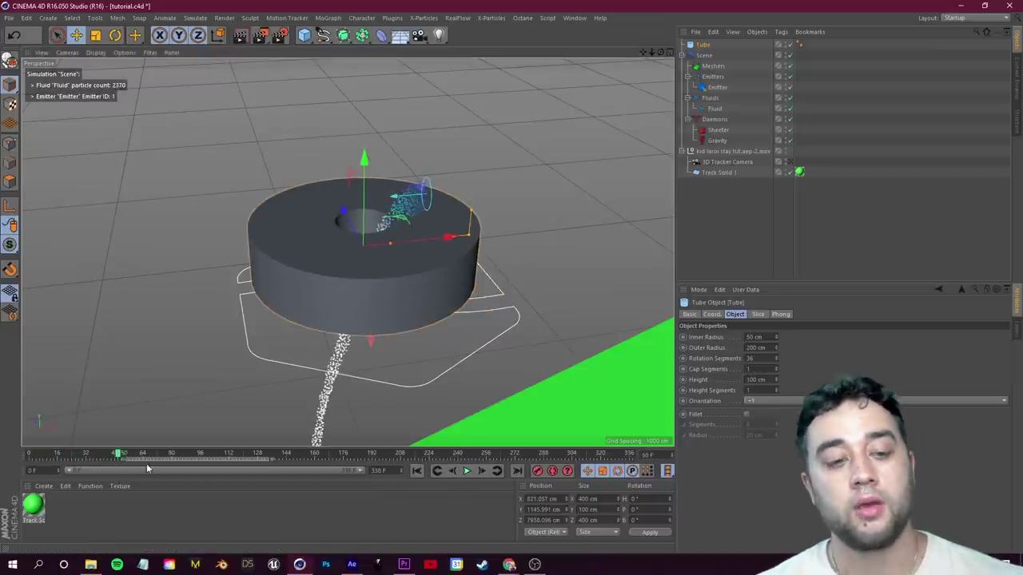
drag(117, 453, 15, 470)
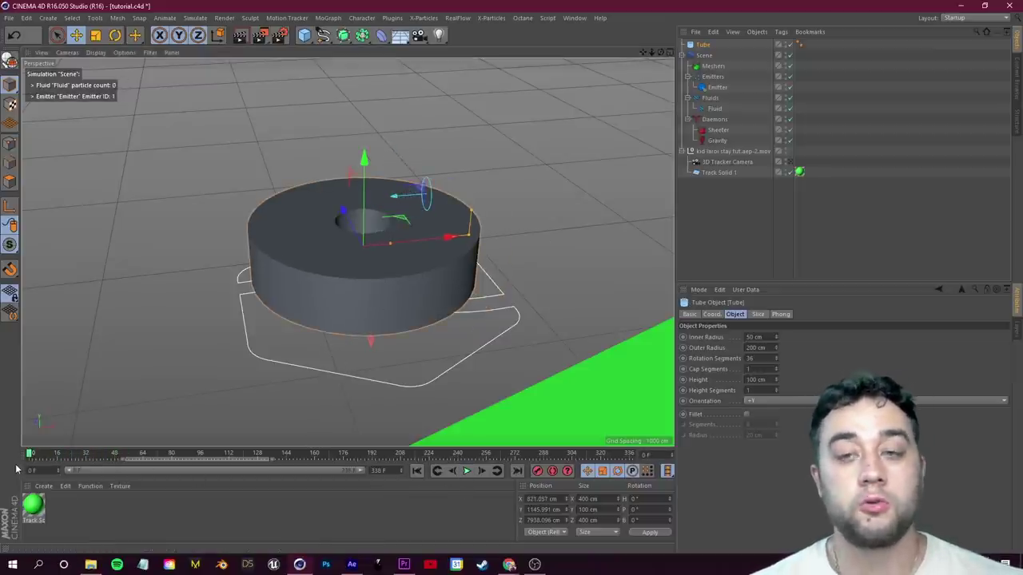
Step: Give the tube a RealFlow Collider tag and preview the fluid colliding with it
right_click(702, 46)
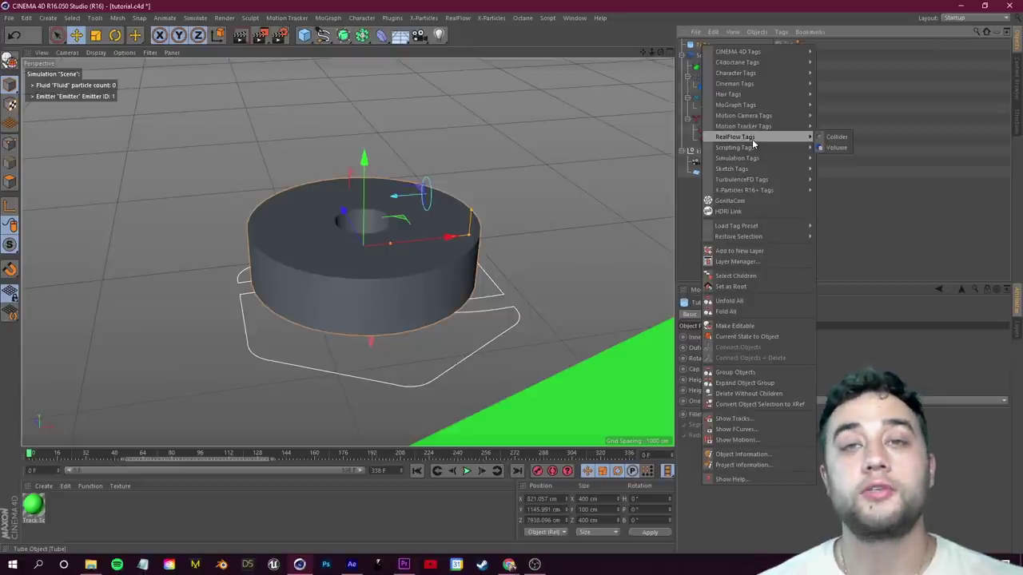
click(830, 138)
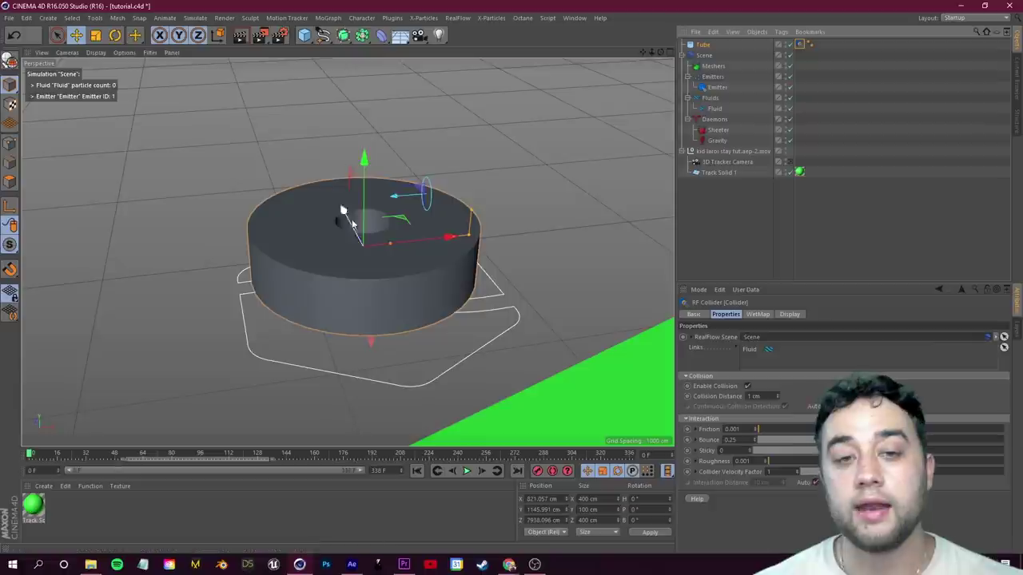
click(467, 472)
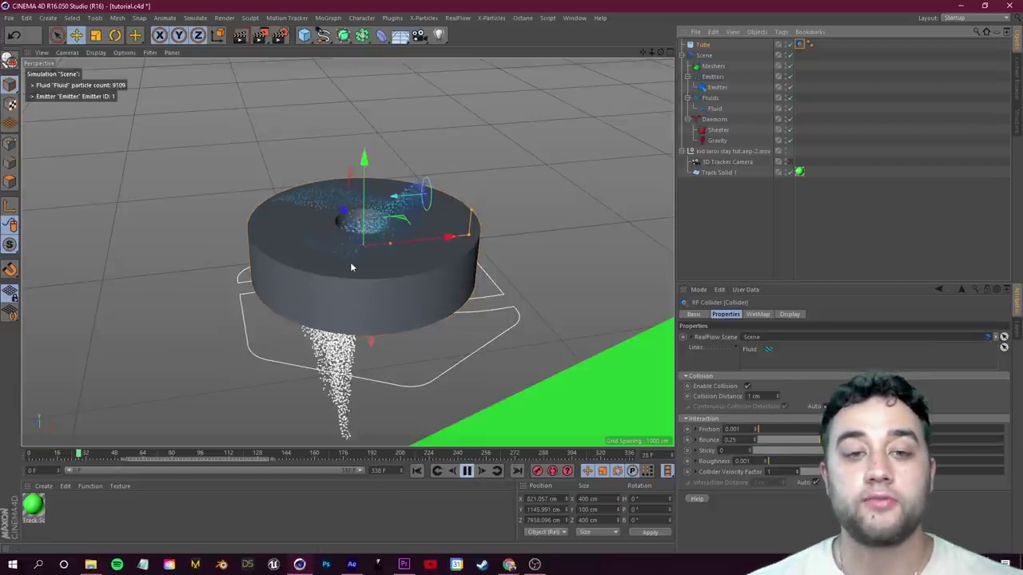
click(467, 472)
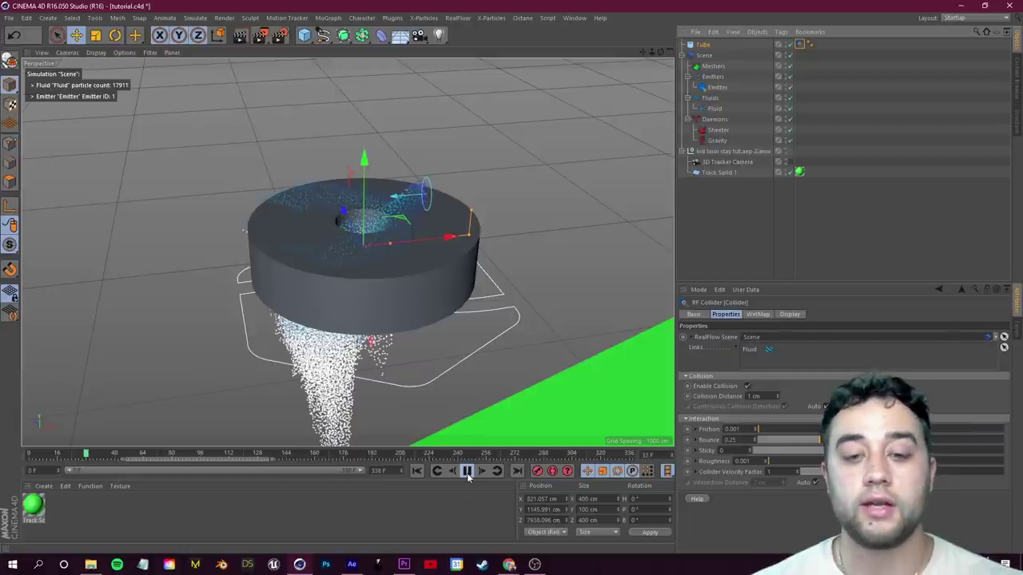
Step: Tilt the tube and the circle emitter so the fluid pours off at an angle, and rewind the simulation
drag(492, 339, 439, 348)
drag(477, 231, 493, 230)
drag(86, 455, 34, 461)
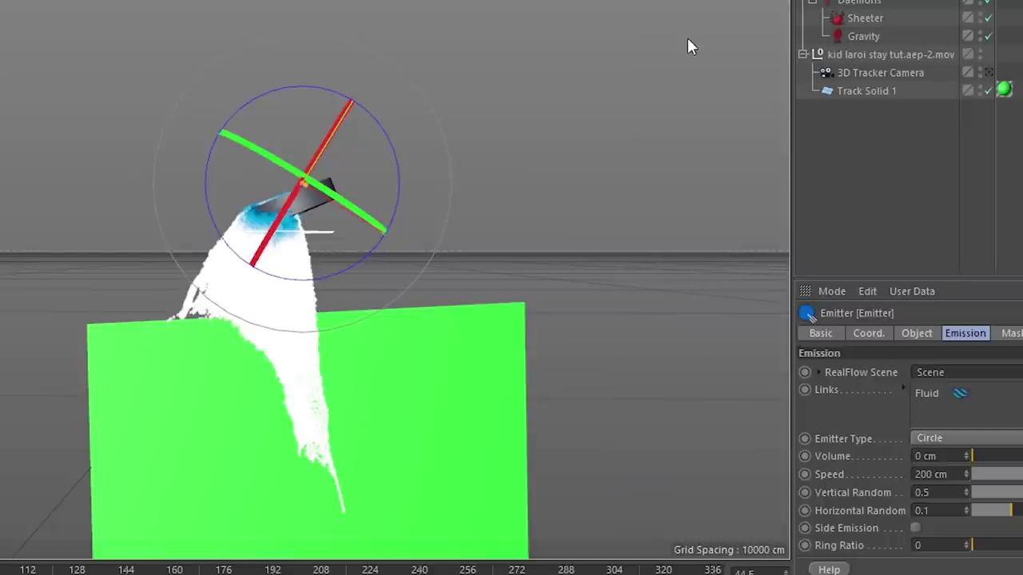
Step: Add a RealFlow Mesher to the scene and move its mesh near the tube, to about X -792 cm and Z -8013 cm
drag(687, 38, 383, 96)
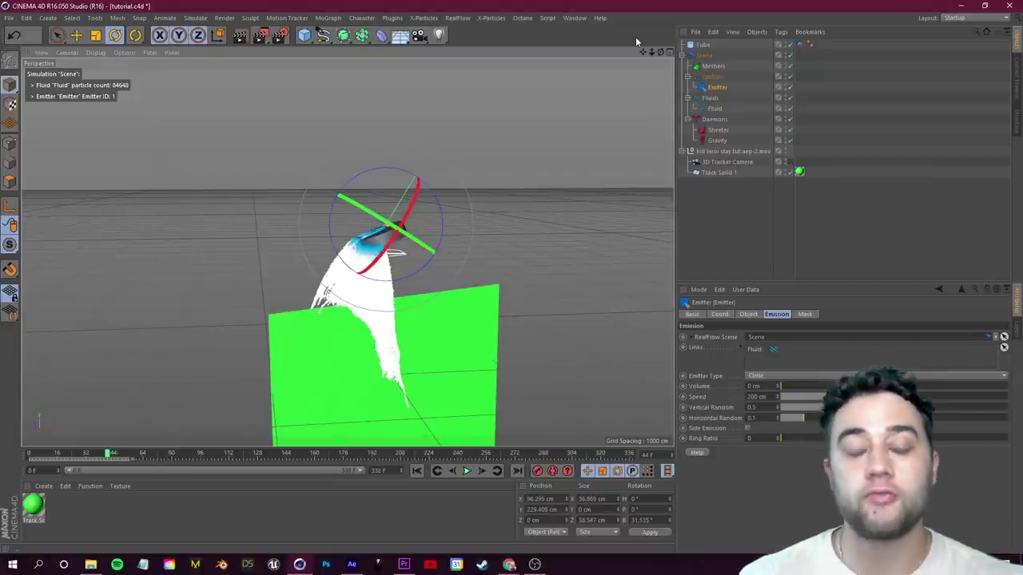
click(449, 19)
click(465, 91)
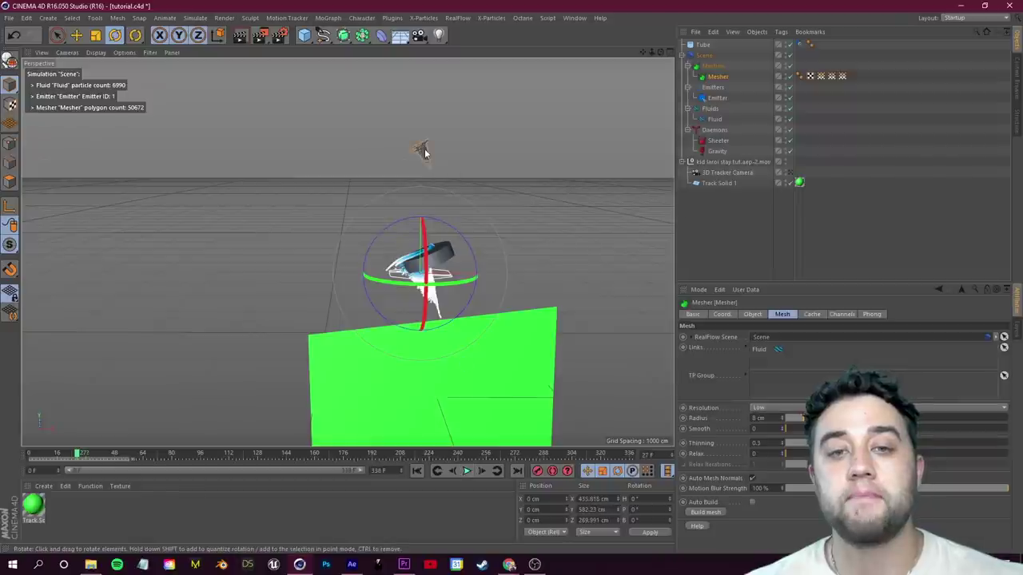
drag(465, 143, 652, 193)
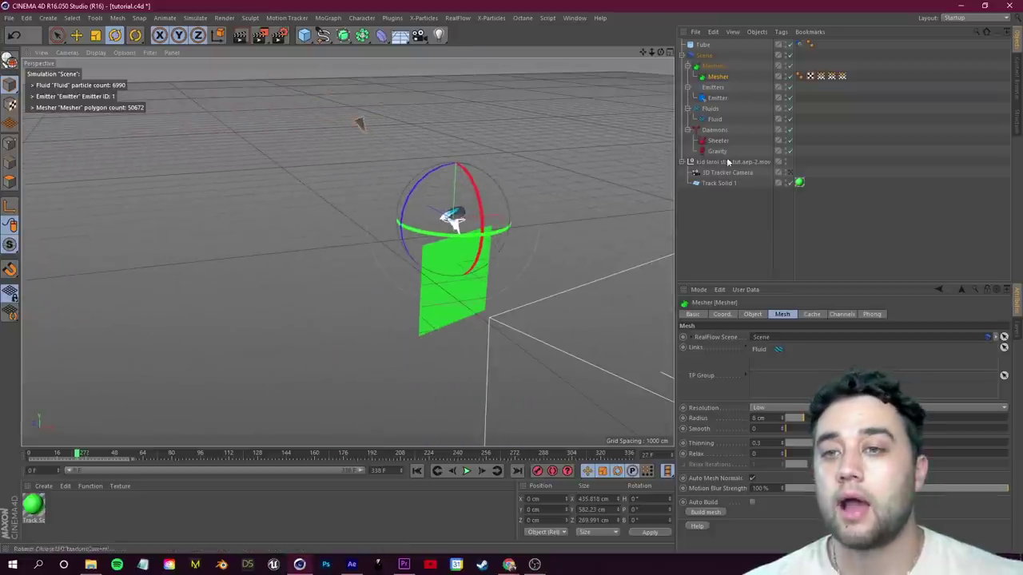
key(e)
drag(445, 209, 605, 240)
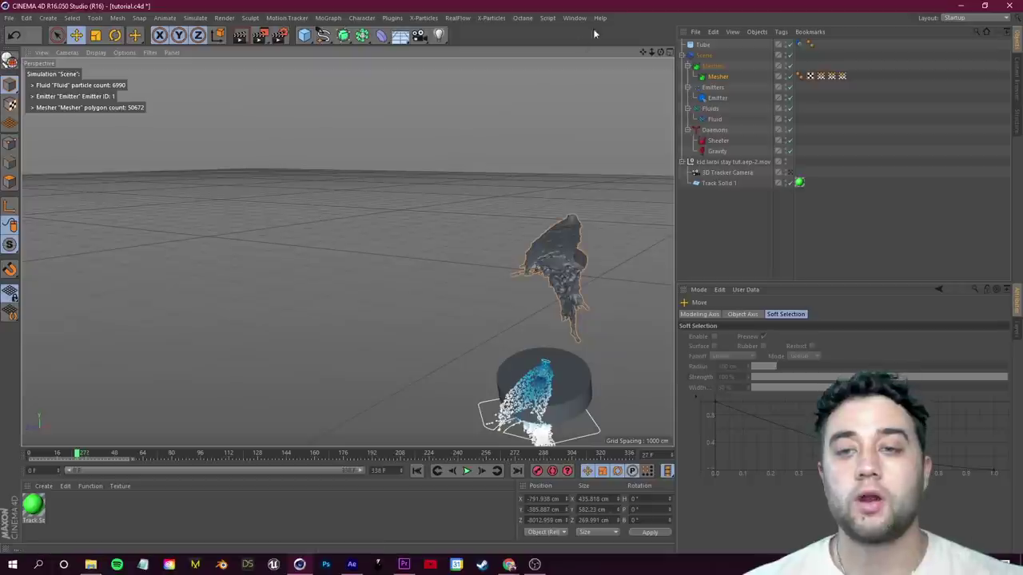
Step: Review the mesher's settings, play the simulation to around frame 33, and examine the meshed fluid from another angle
mouse_move(660, 52)
mouse_down()
mouse_move(348, 252)
mouse_move(660, 52)
mouse_move(348, 251)
mouse_move(643, 52)
mouse_up()
click(719, 77)
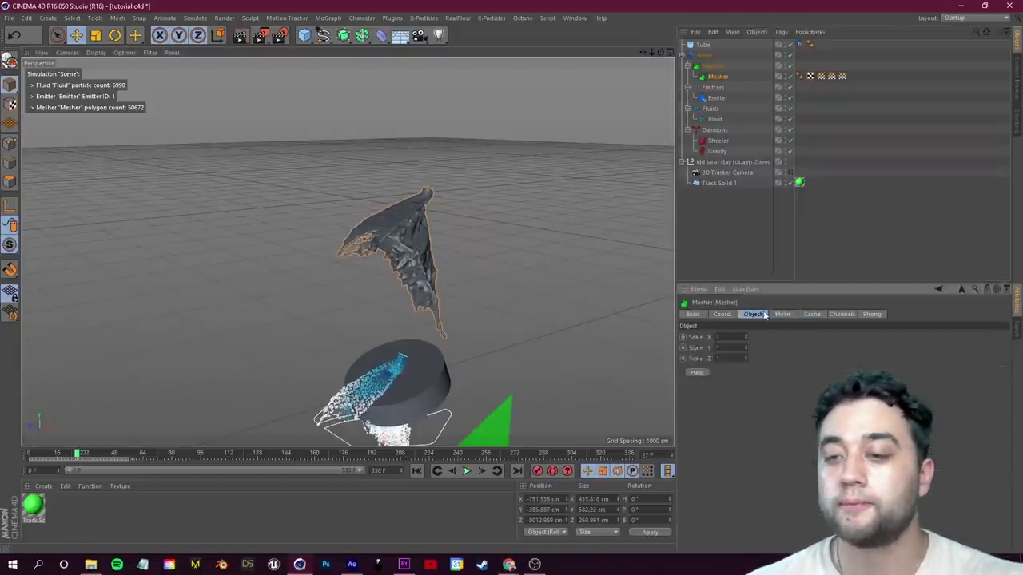
click(419, 473)
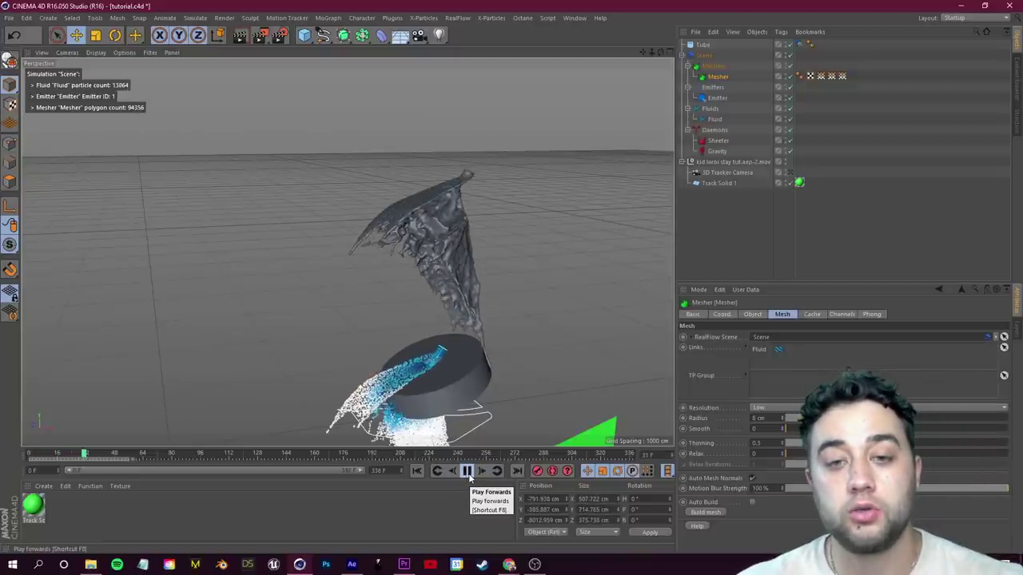
click(469, 474)
mouse_move(660, 52)
mouse_down()
mouse_move(751, 42)
mouse_move(600, 32)
mouse_move(503, 41)
mouse_move(696, 64)
mouse_move(663, 56)
mouse_up()
Step: Enable Use Initial State on the fluid to start from the current splash, and preview it from the first frame
click(715, 119)
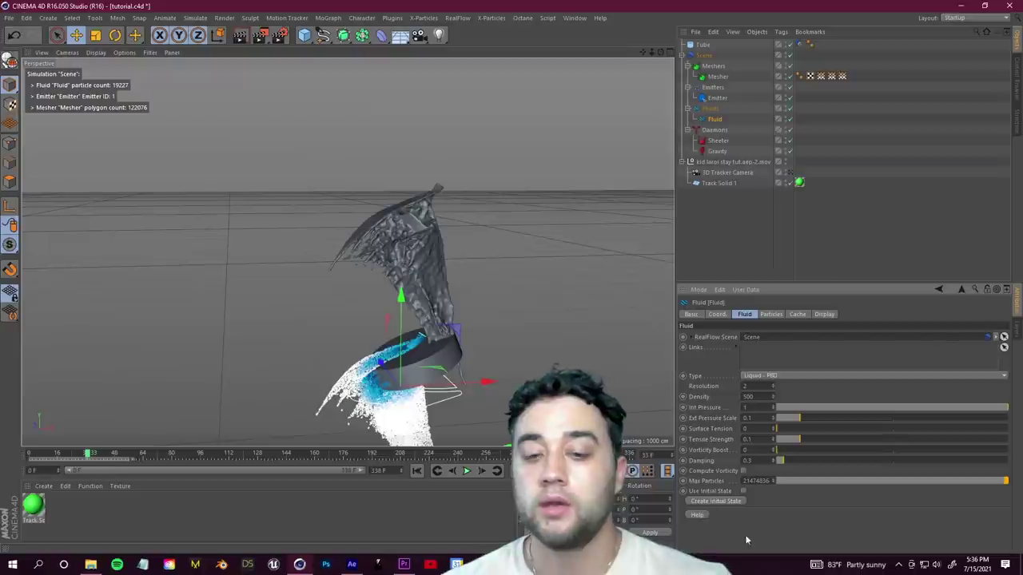
click(744, 491)
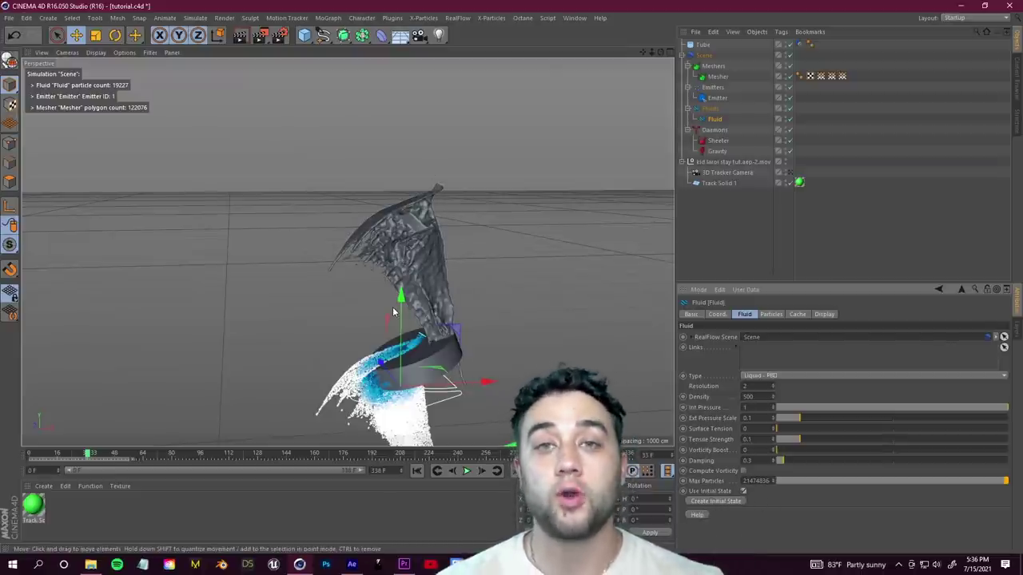
drag(88, 455, 16, 461)
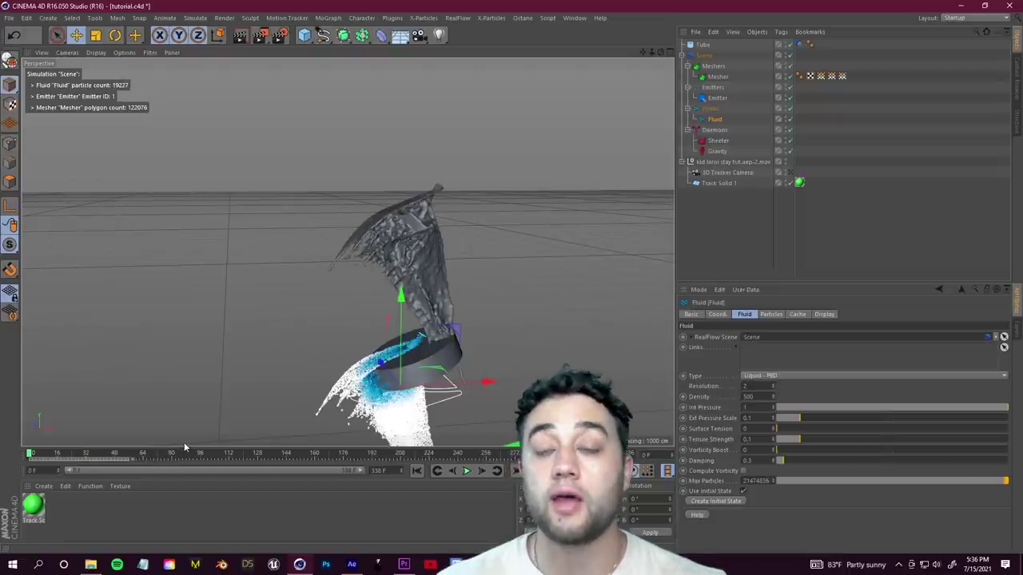
click(467, 472)
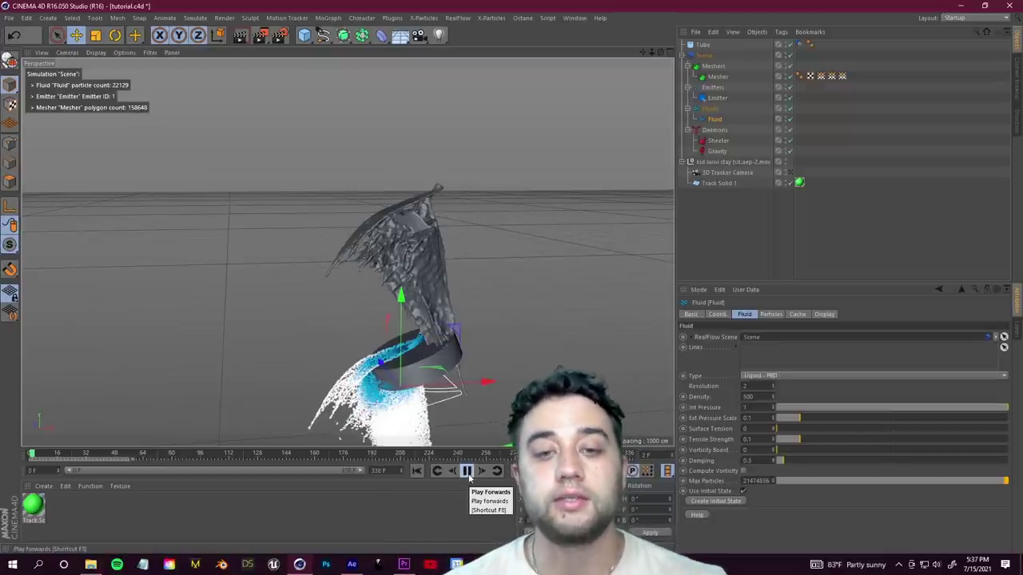
click(468, 471)
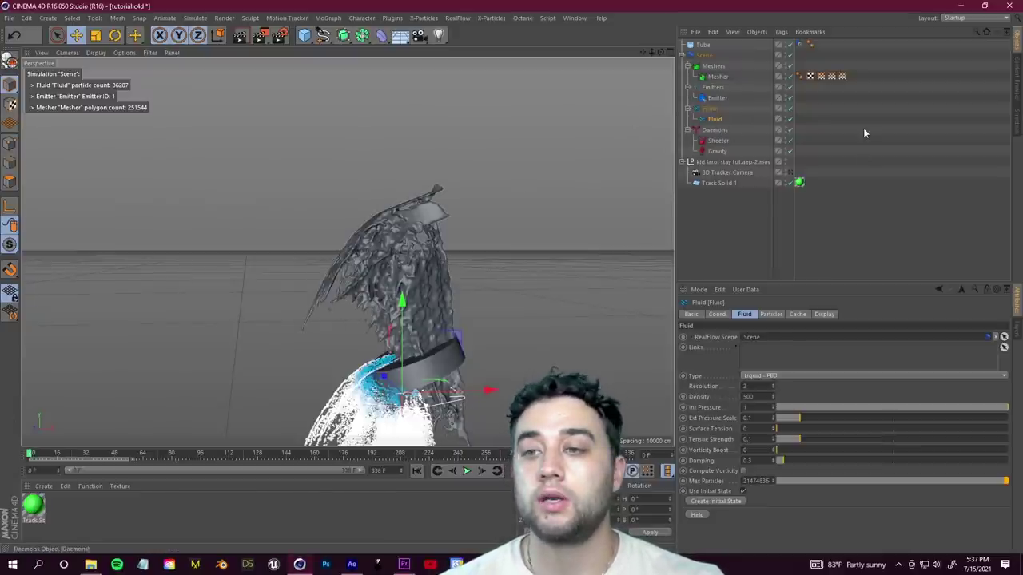
Step: Disable the fluid and the tube, and play the timeline to check the frozen splash mesh
click(789, 119)
click(467, 471)
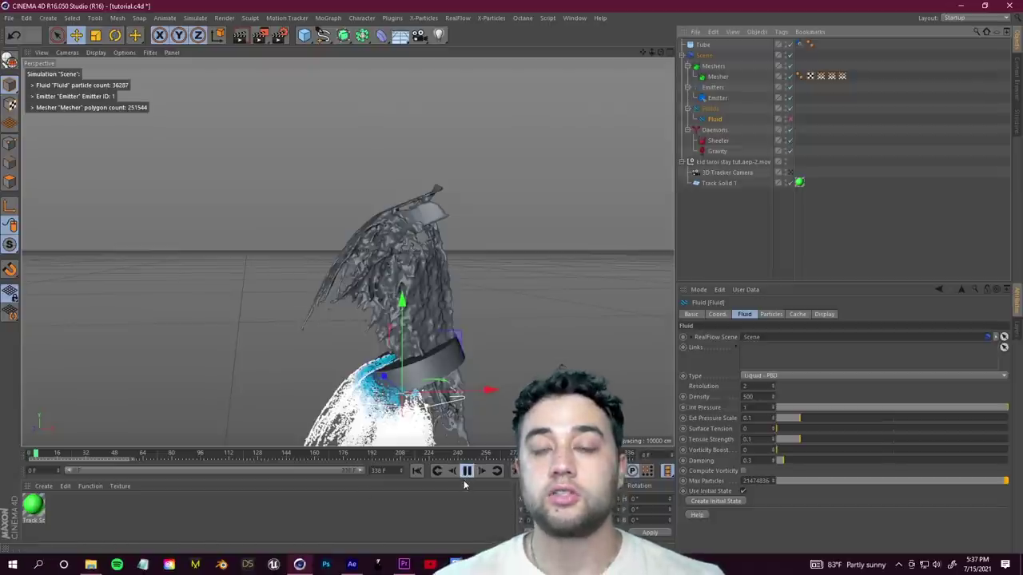
click(467, 471)
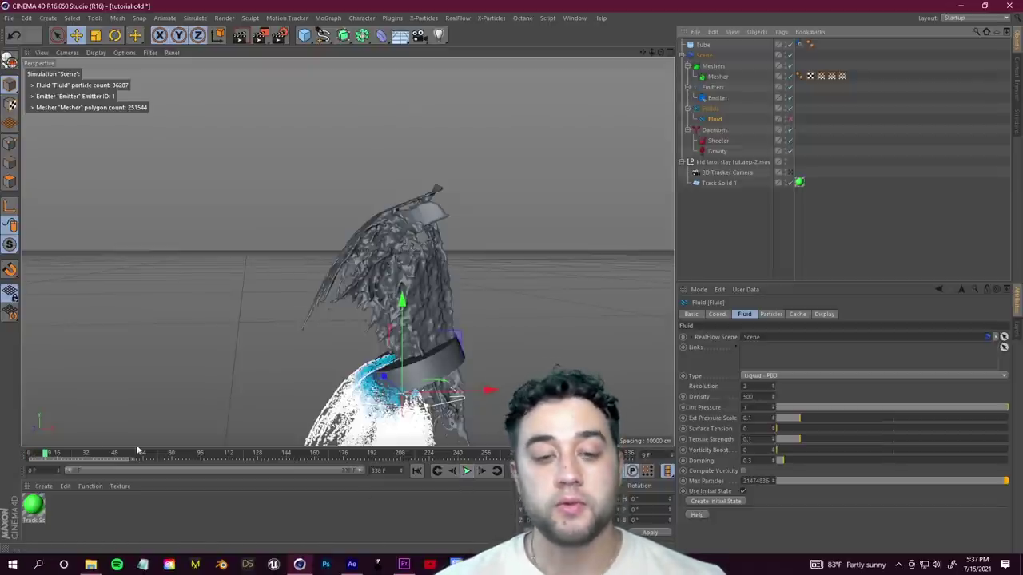
click(716, 76)
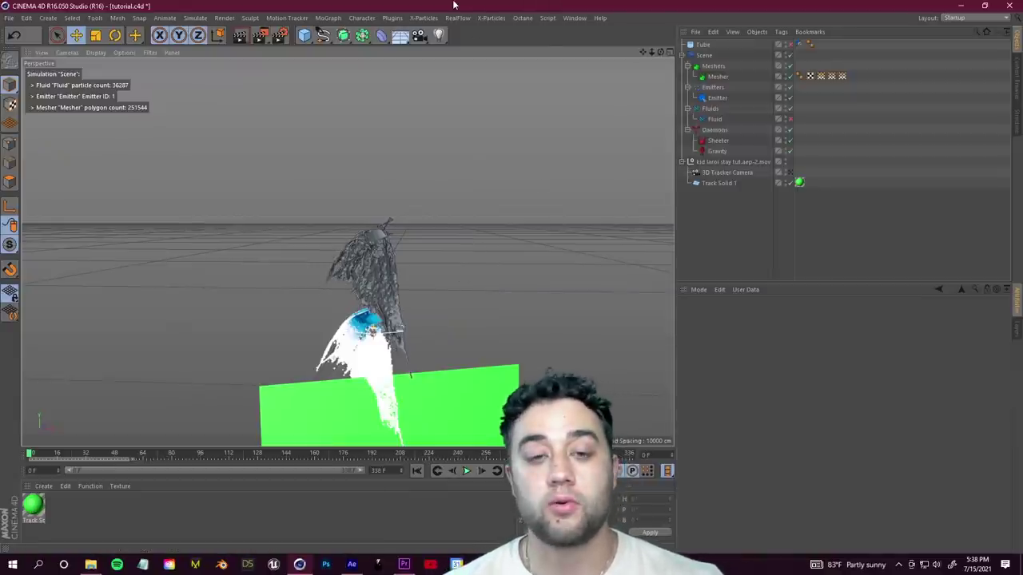
Step: Select the splash mesh and save the project
click(374, 267)
click(9, 17)
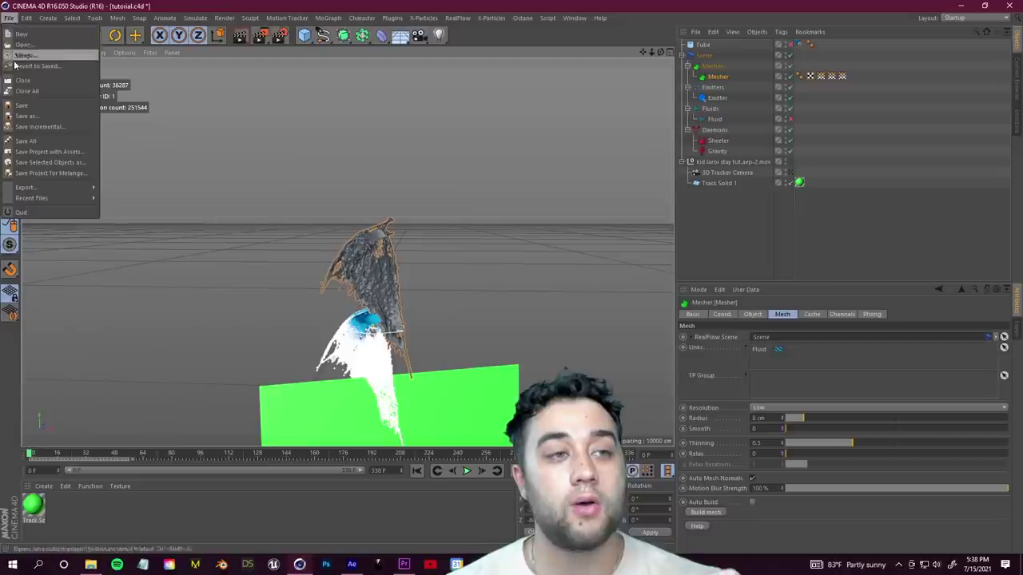
click(38, 105)
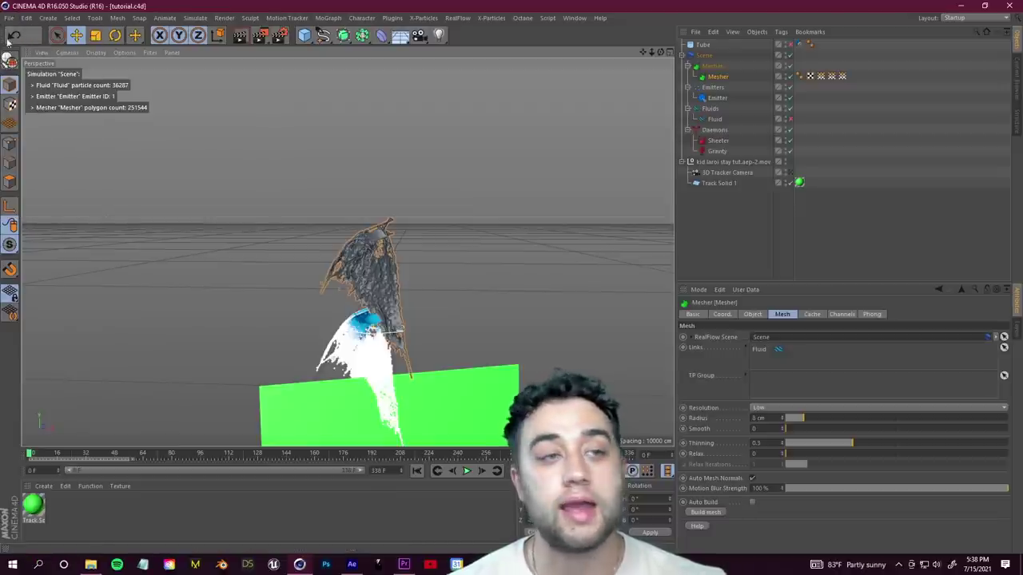
Step: Switch to After Effects and bring the tutorial Cinema 4D file from the FROZEN TIME EFFECT LAROI folder into the mug project
click(352, 565)
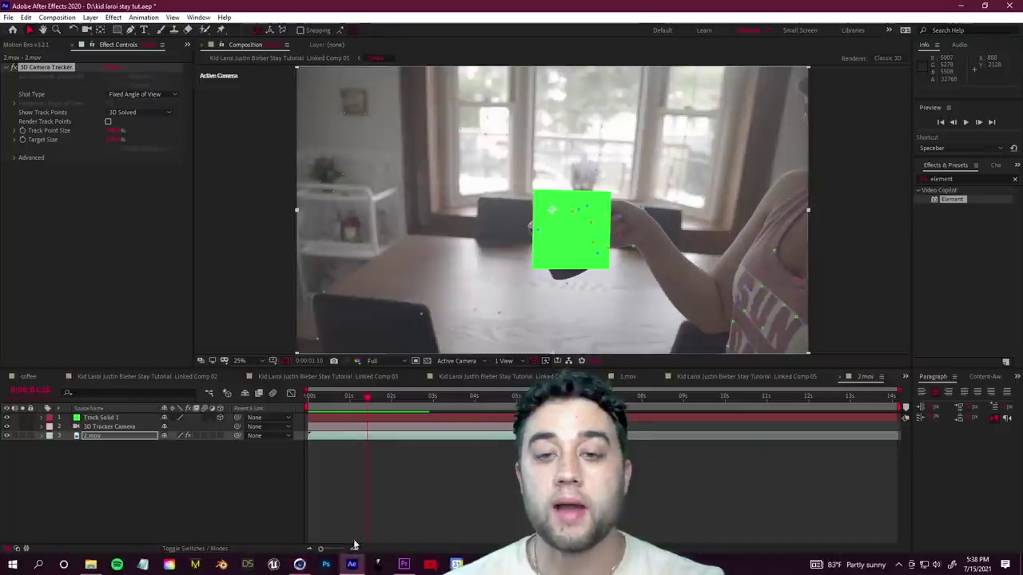
click(91, 565)
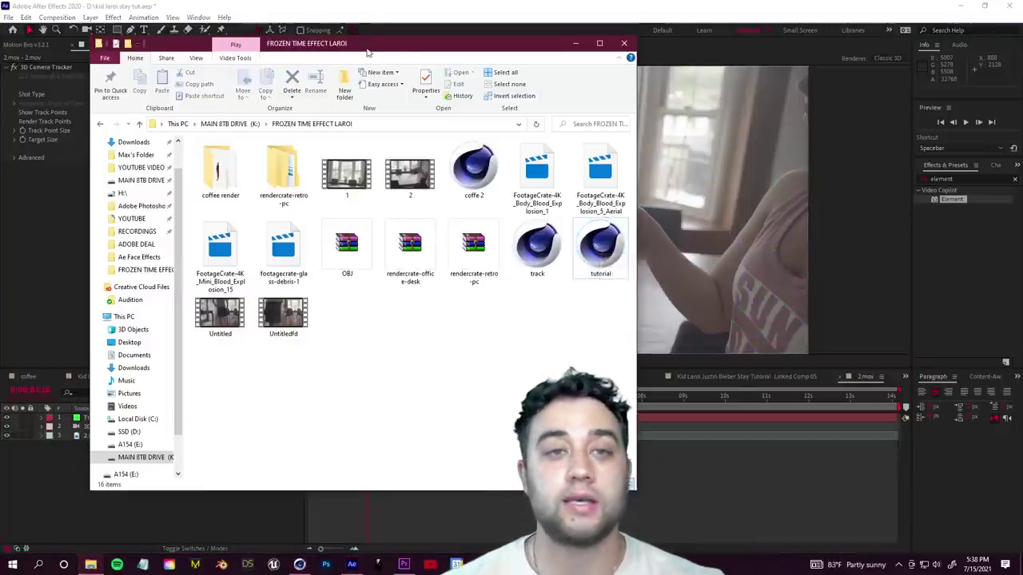
drag(367, 44, 547, 35)
drag(775, 256, 84, 478)
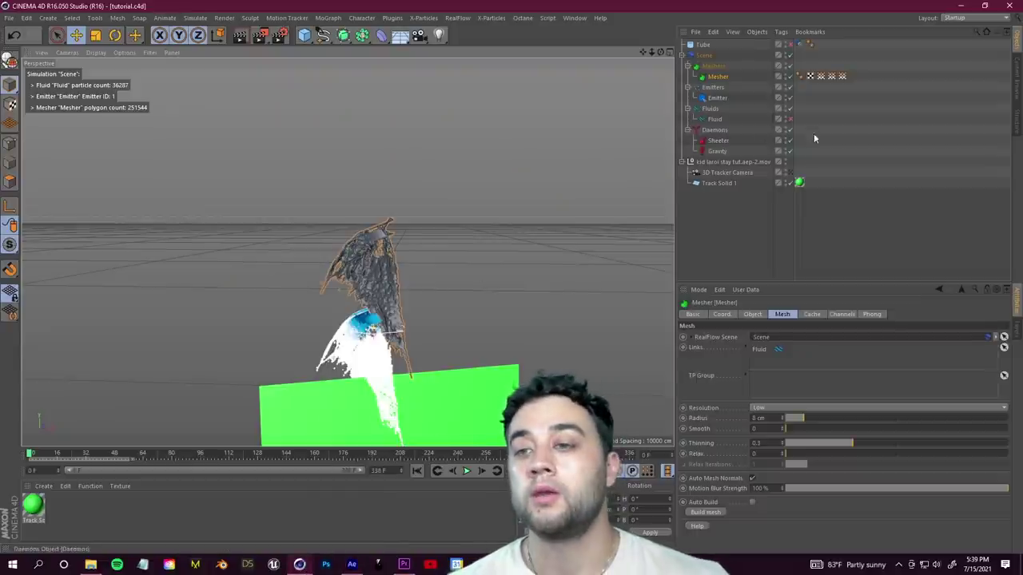
Step: Return to Cinema 4D, activate the view through the 3D Tracker Camera, and save the project
click(789, 174)
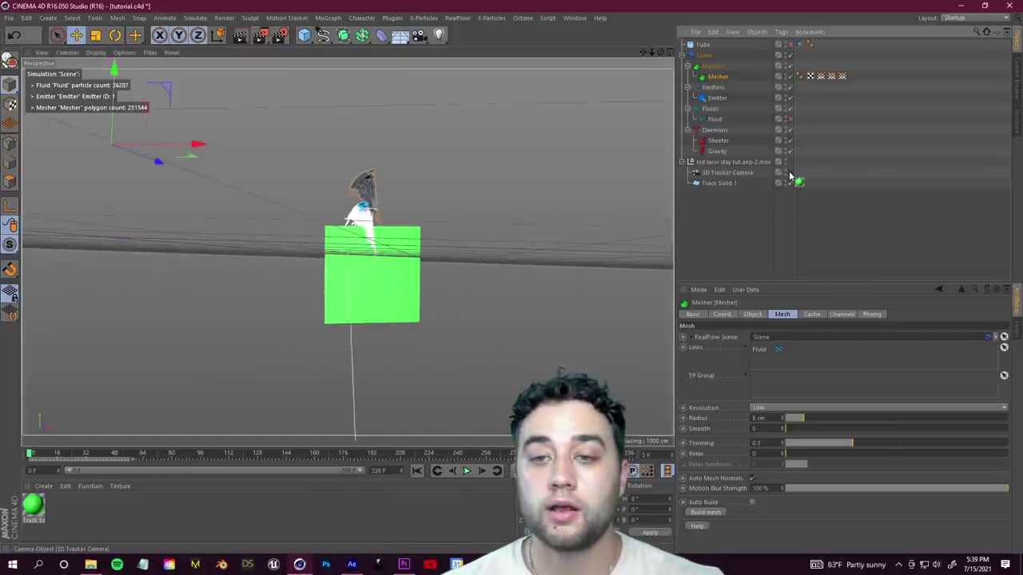
click(9, 18)
click(32, 94)
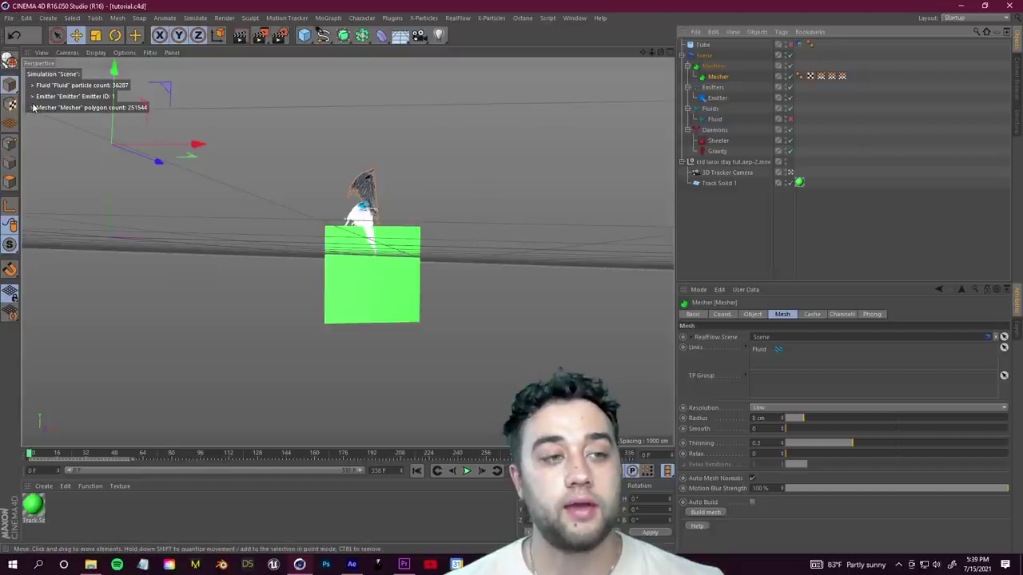
Step: Switch to After Effects, scrub the mug composition to check the tracked splash, and hide the Track Solid 1 layer
click(352, 565)
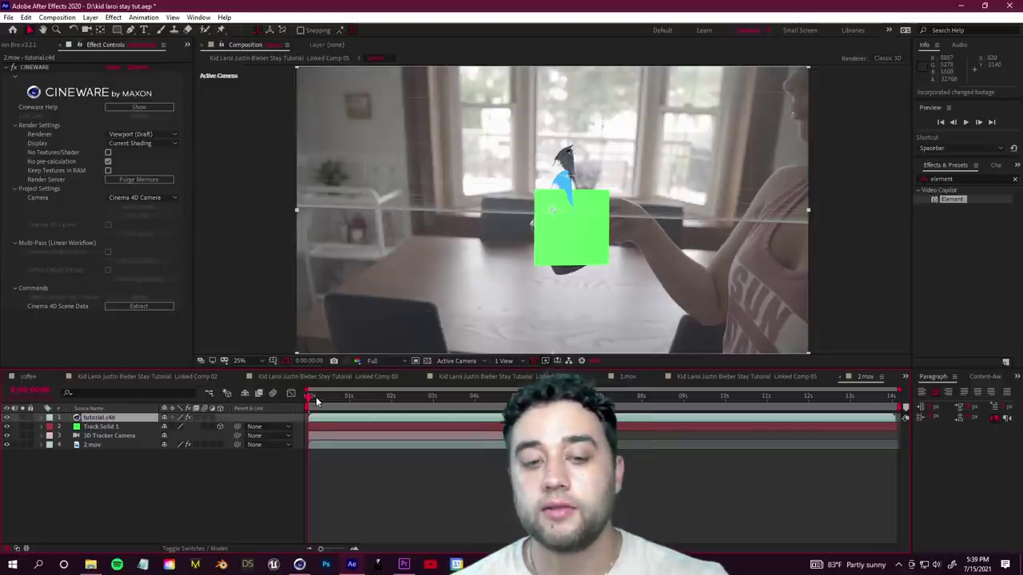
drag(338, 404, 309, 404)
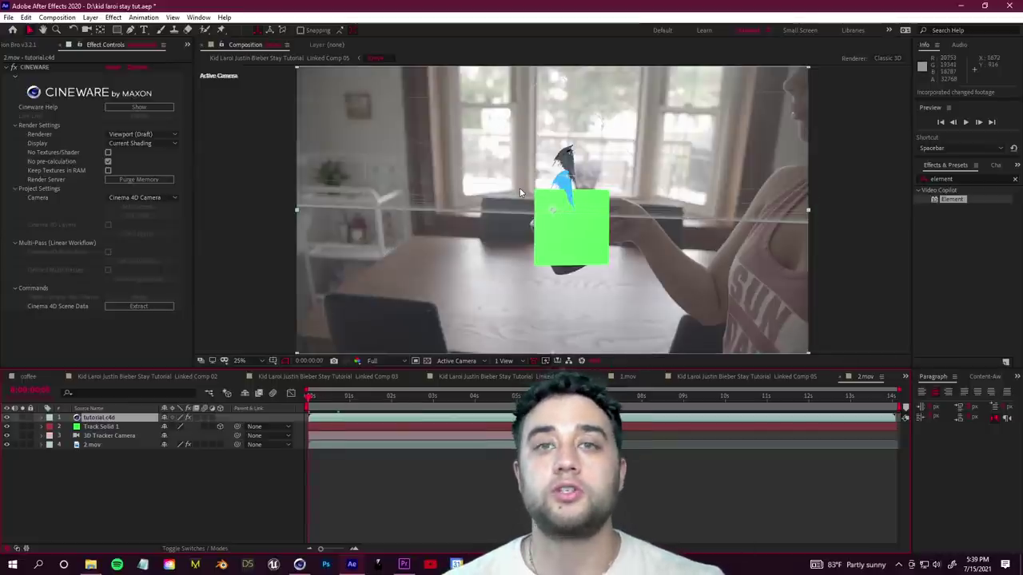
click(7, 419)
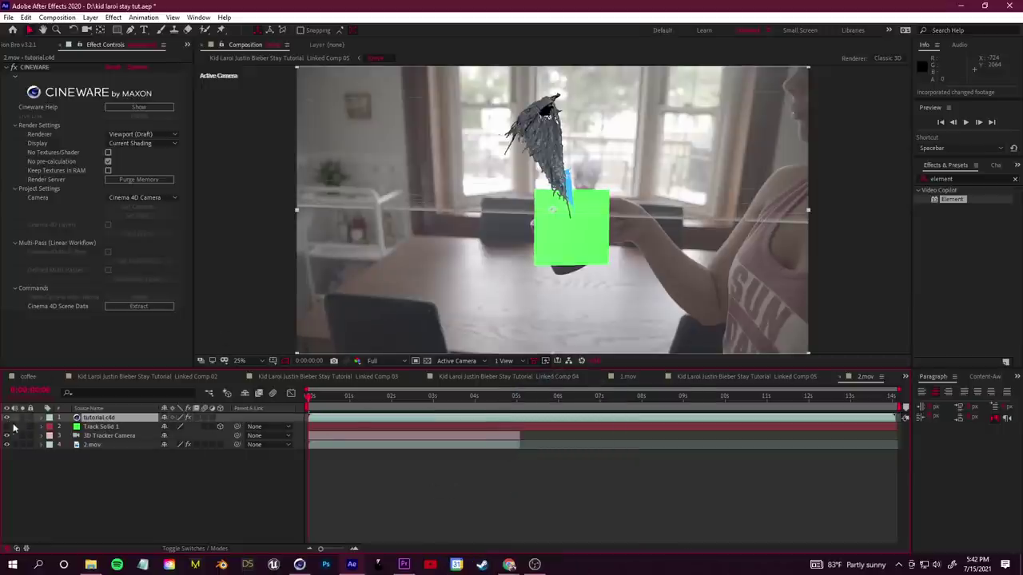
Step: Return to Cinema 4D, disable the Track Solid 1 plane in the scene, and save the project
click(302, 565)
click(790, 181)
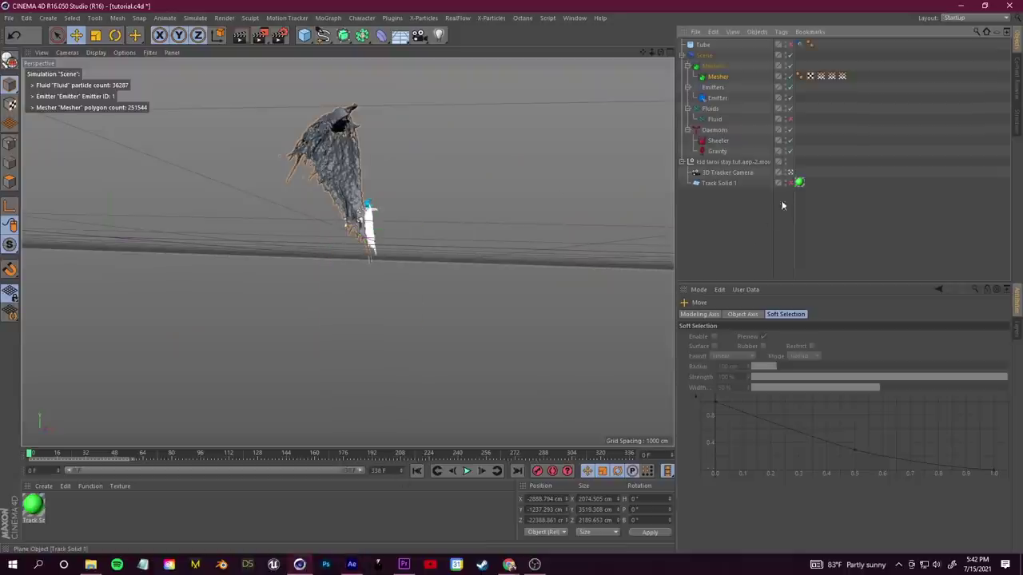
click(12, 17)
click(40, 141)
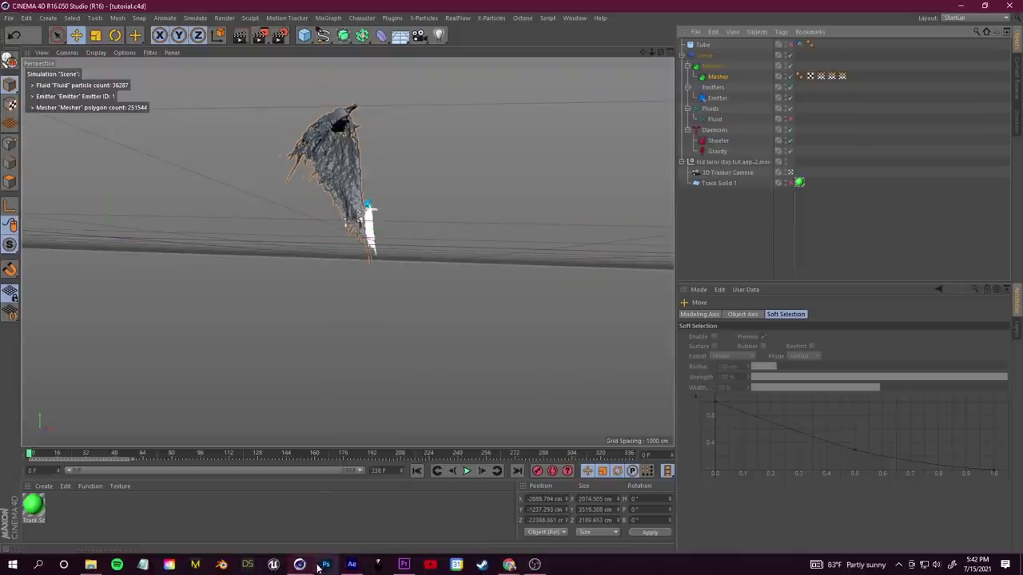
Step: Check the splash over the mug footage in After Effects, and play the timeline in Cinema 4D to review its tracking
click(351, 565)
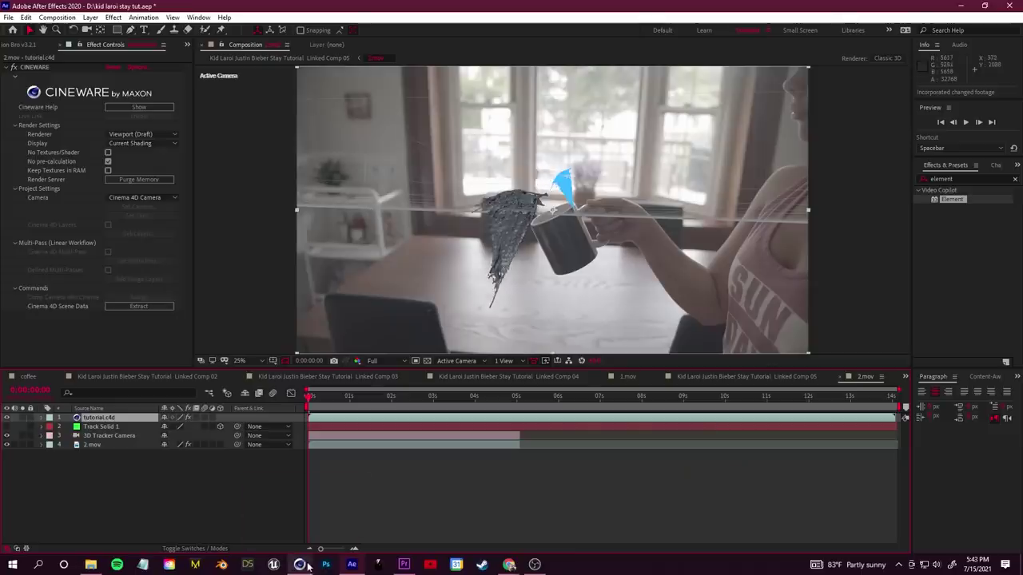
mouse_move(300, 565)
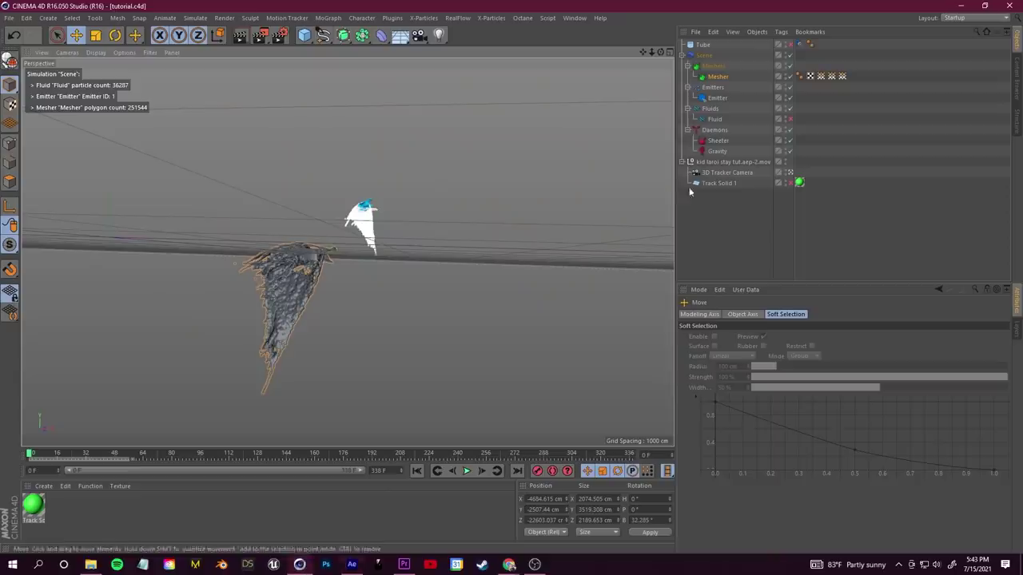
click(467, 472)
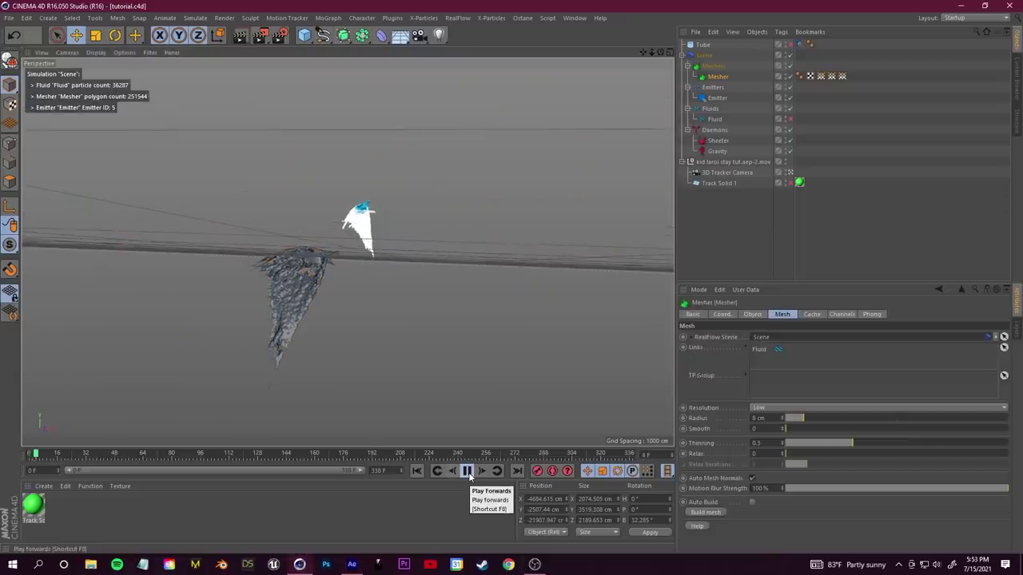
click(467, 471)
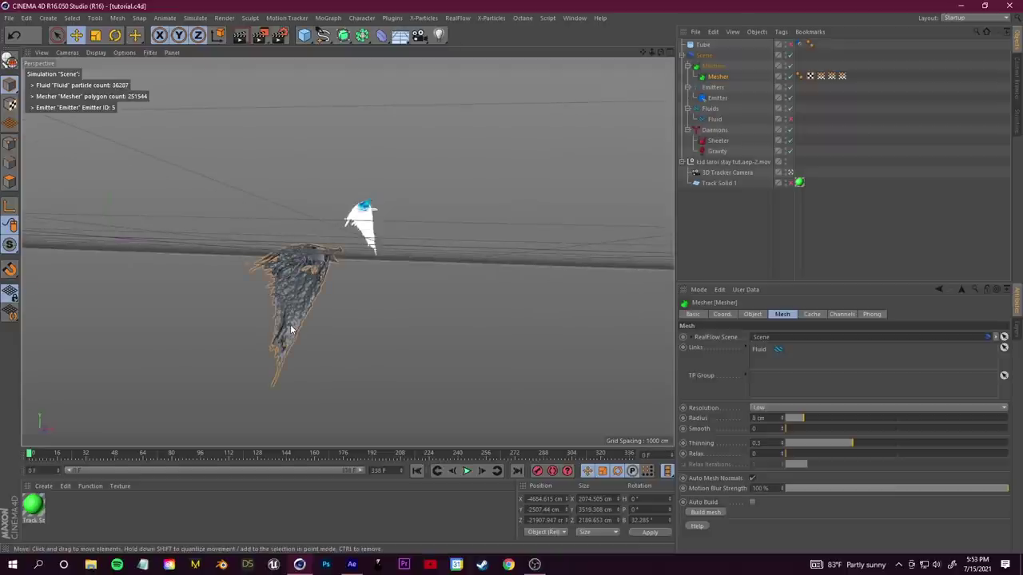
Step: Open the Octane Live Viewer and start a live render of the splash scene
click(207, 523)
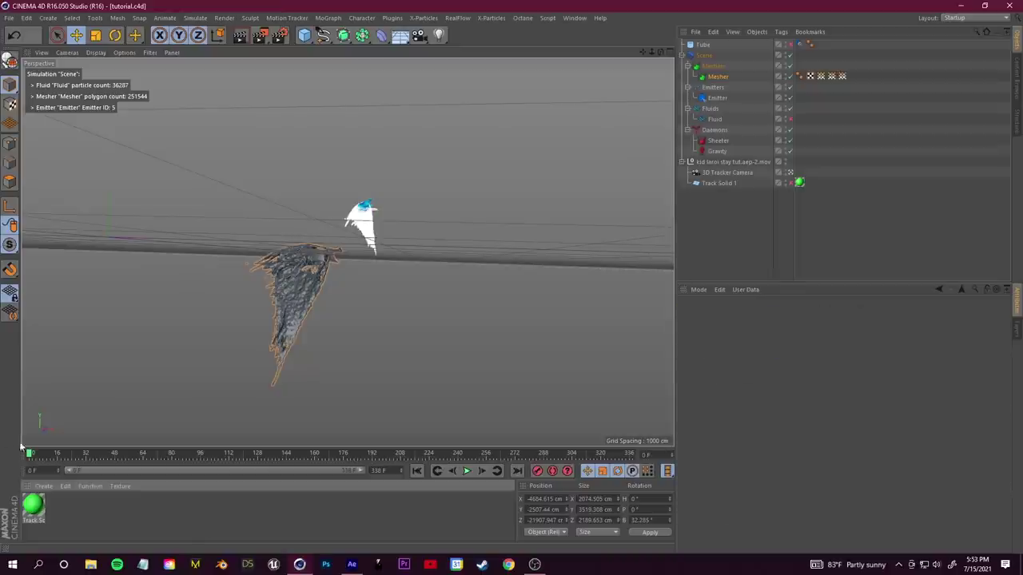
click(43, 487)
click(69, 503)
click(523, 18)
click(534, 45)
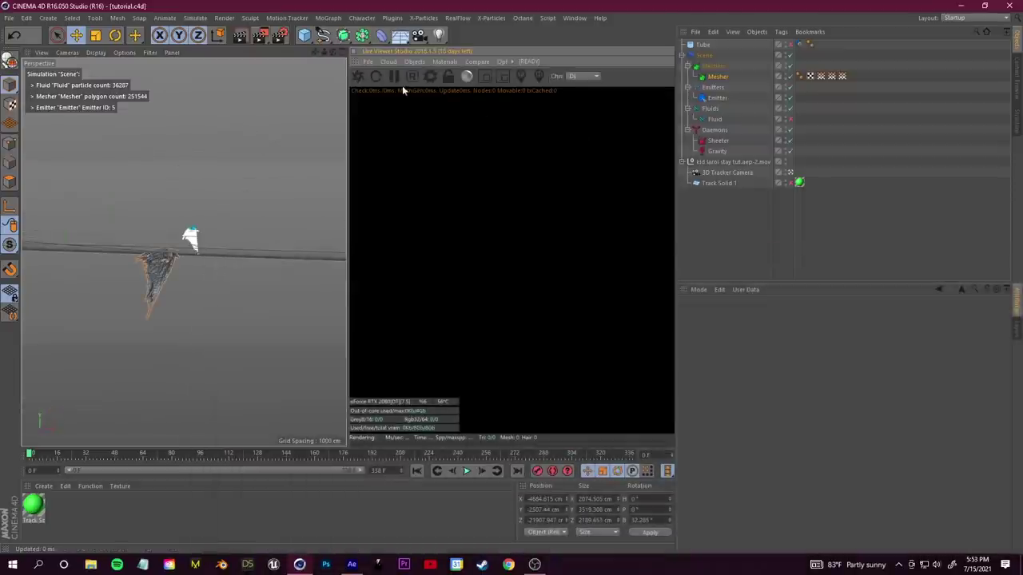
click(357, 76)
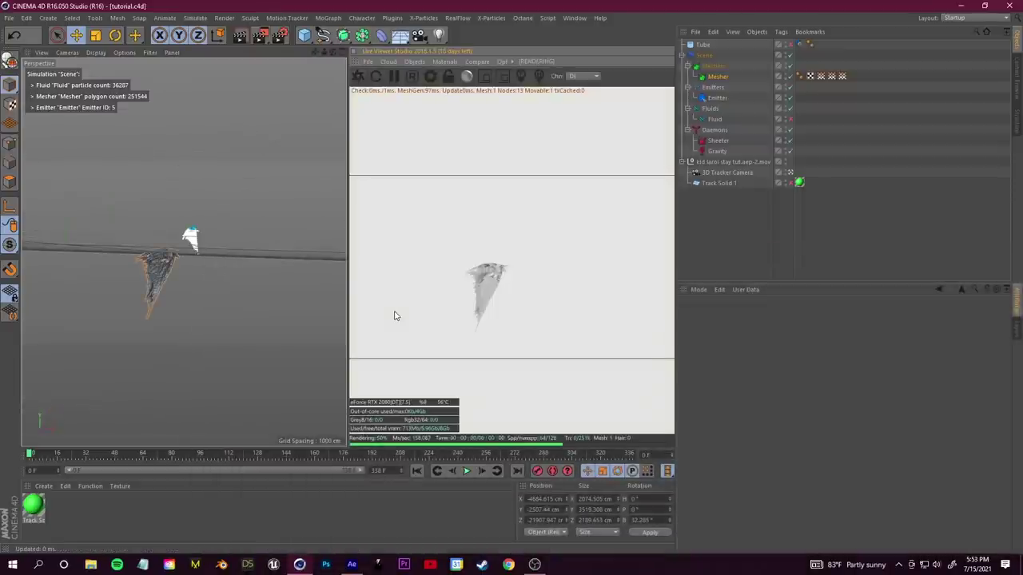
Step: Create an Octane material, set its type to Specular, and apply it to the splash mesh
click(44, 486)
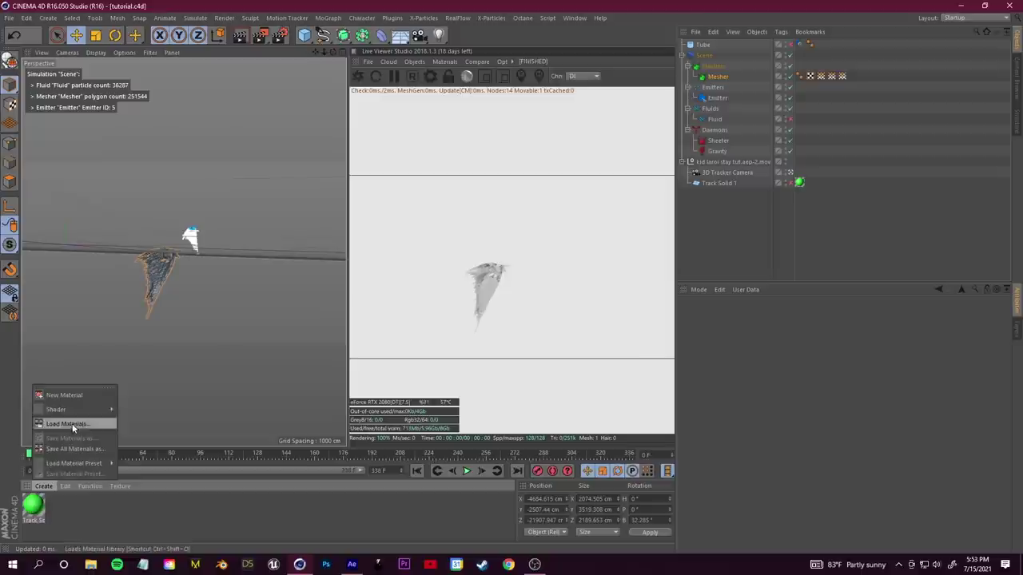
mouse_move(81, 411)
mouse_move(151, 385)
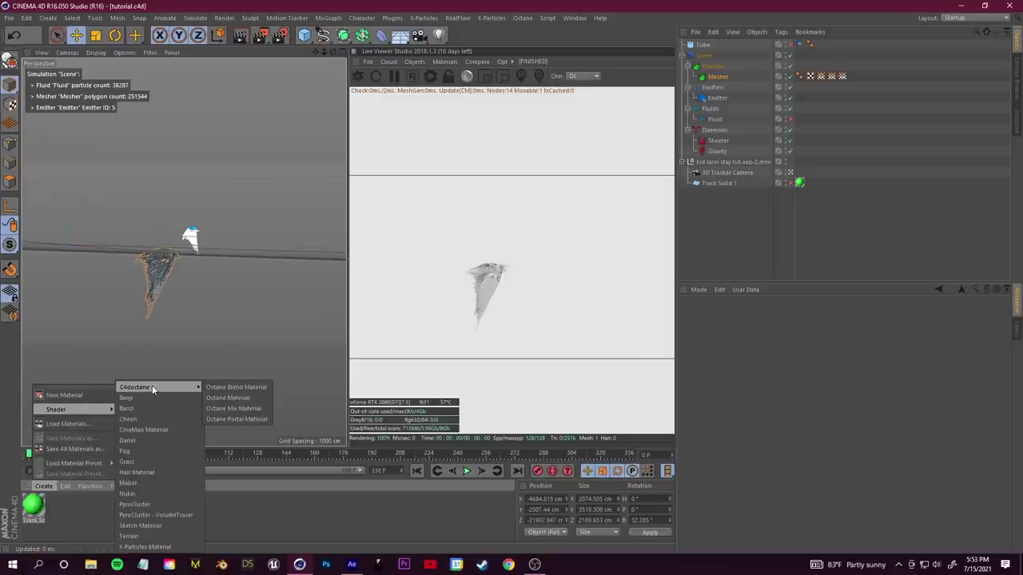
click(227, 397)
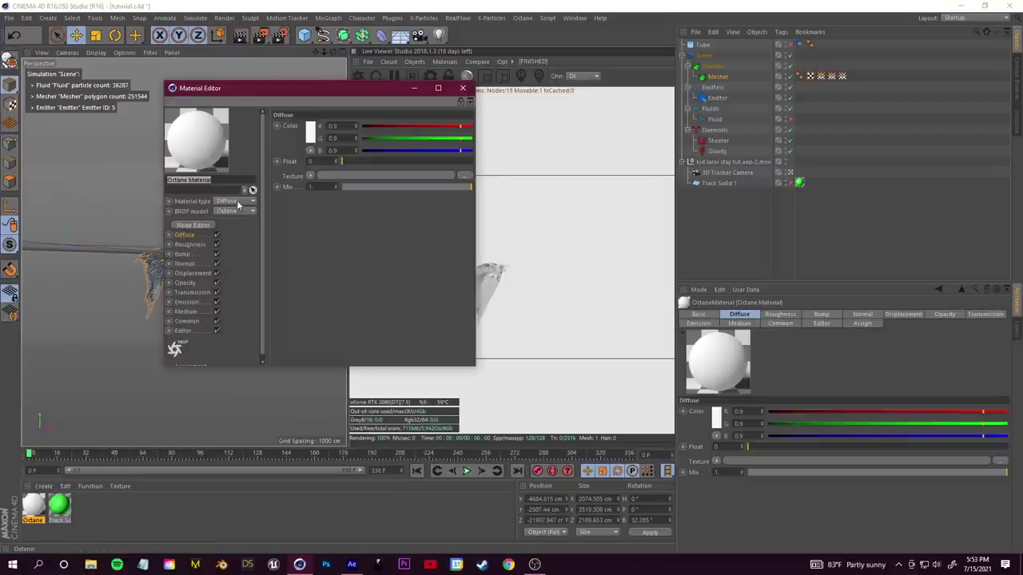
click(234, 201)
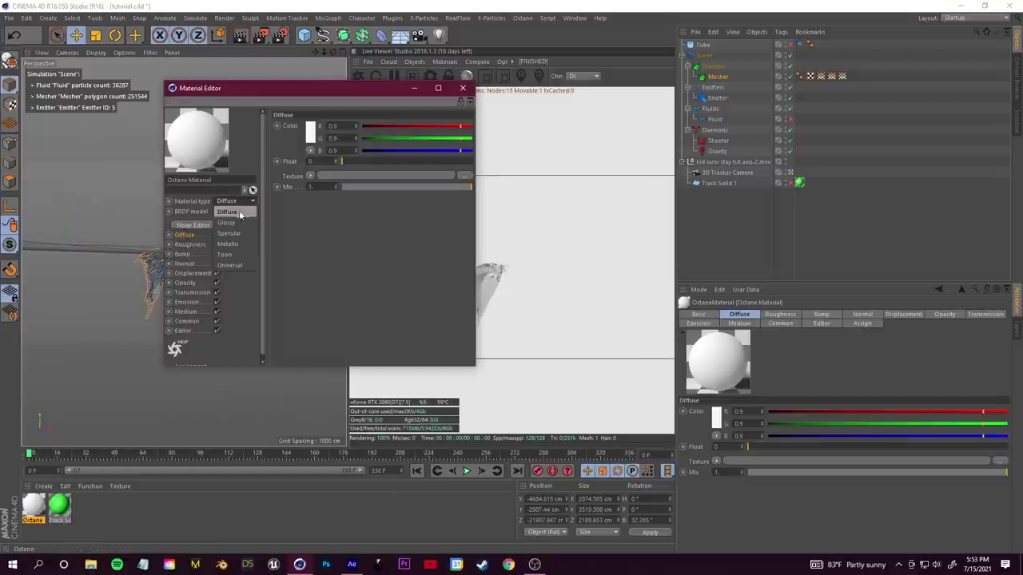
click(238, 234)
drag(263, 88, 251, 325)
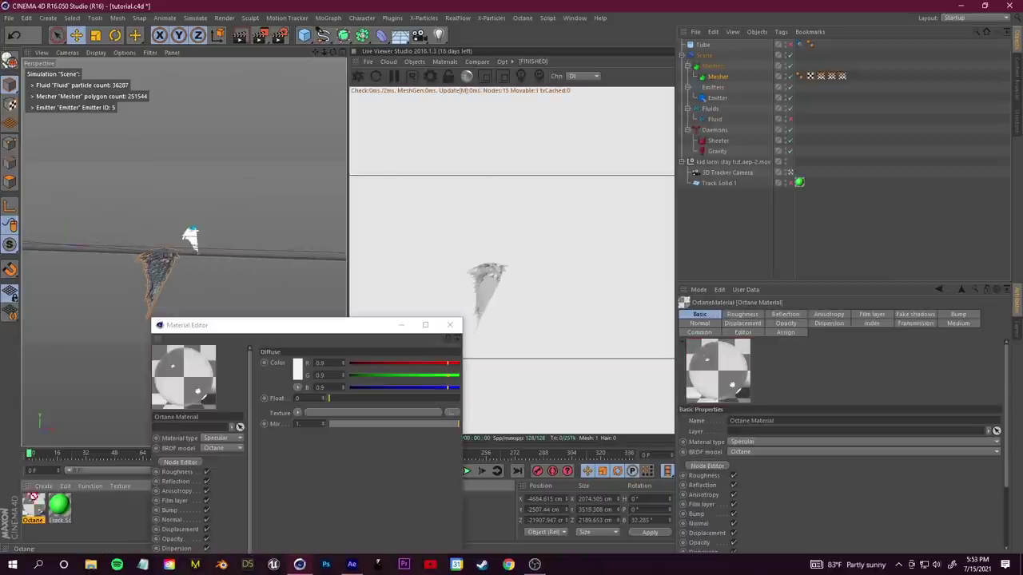
drag(169, 270, 162, 275)
Step: Set the Octane material's transmission color to a coffee-like orange-brown with a hue of about 25°
click(101, 353)
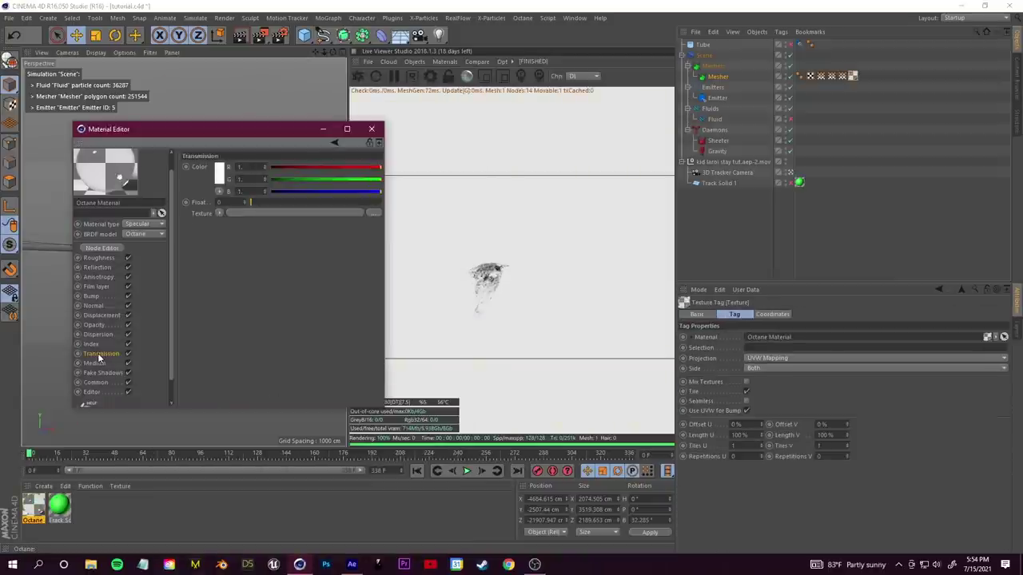
click(217, 173)
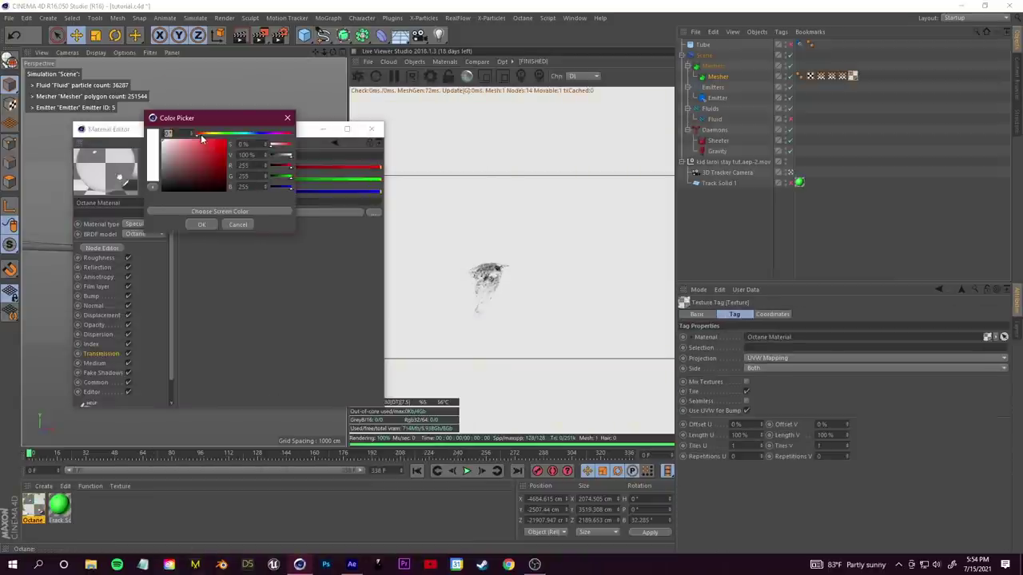
click(206, 158)
drag(205, 135, 202, 133)
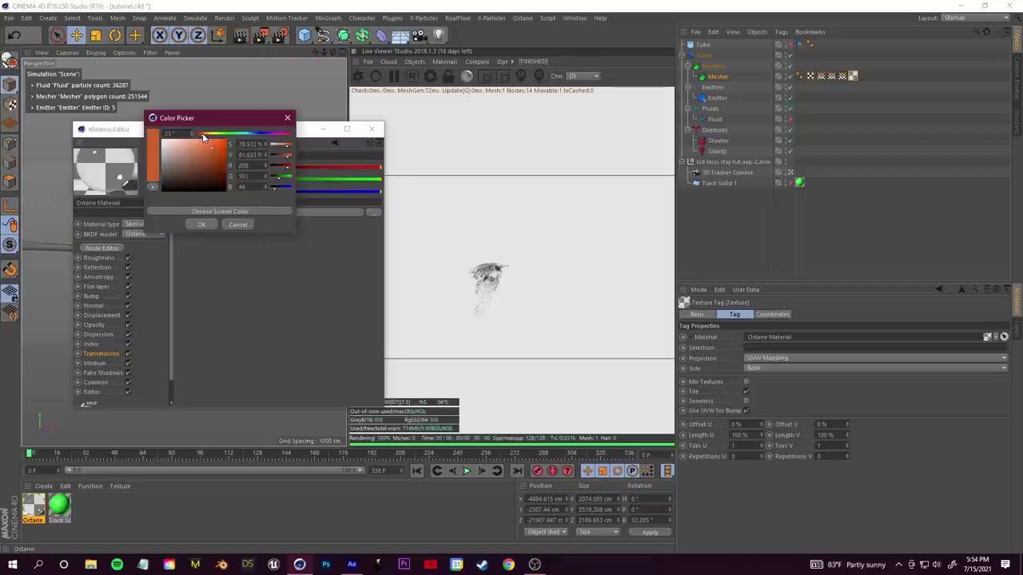
click(201, 225)
Step: Add a scattering medium to the material and assign RgbSpectrum shaders to its absorption and scattering
click(94, 364)
click(301, 165)
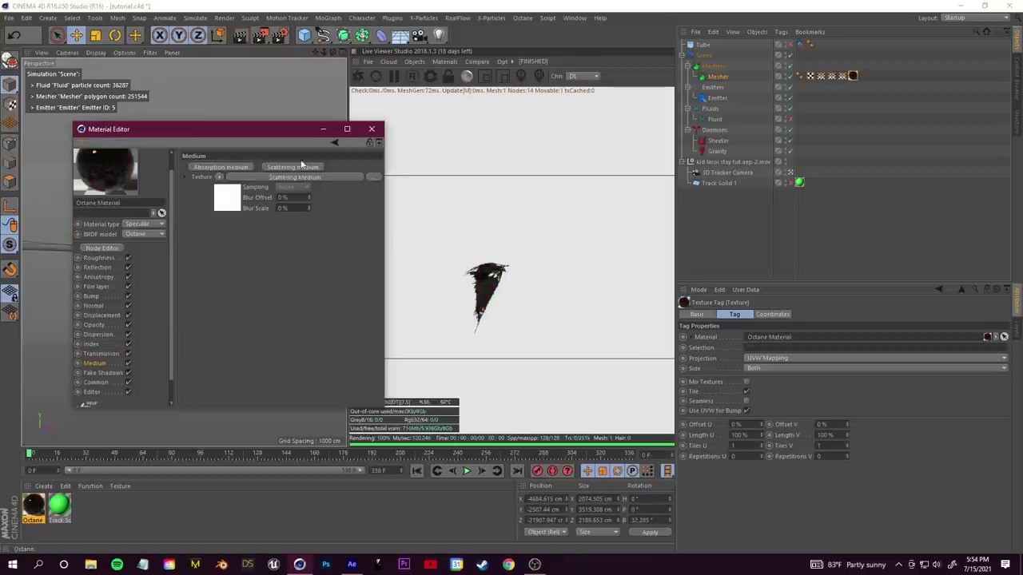
click(281, 177)
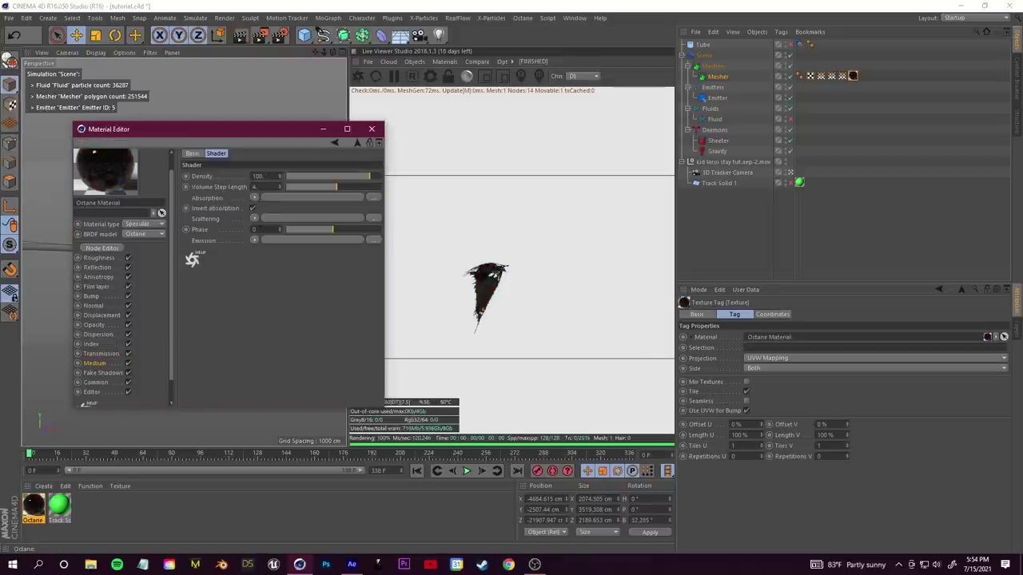
click(255, 198)
mouse_move(294, 382)
click(339, 377)
click(255, 250)
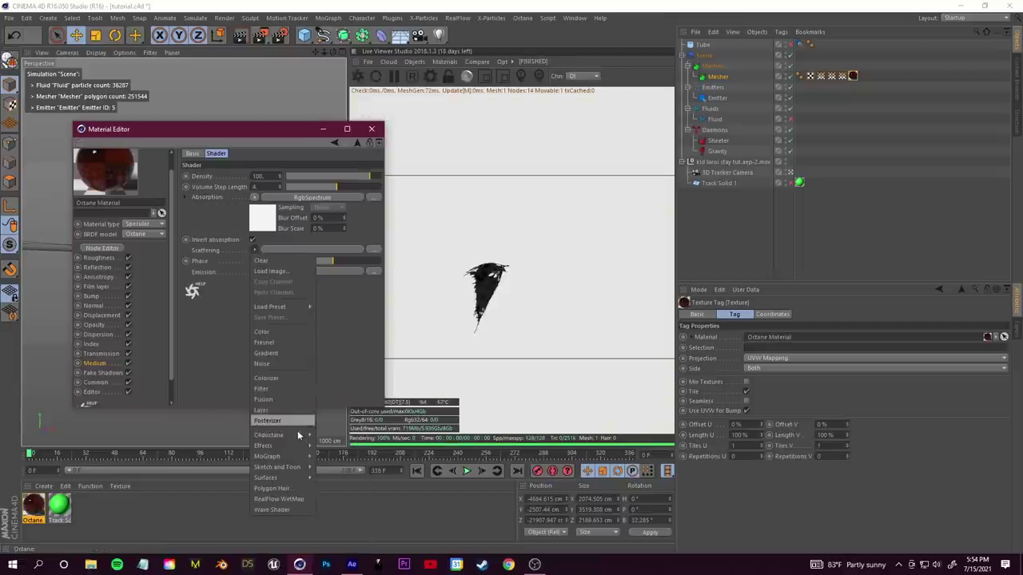
mouse_move(295, 434)
click(347, 391)
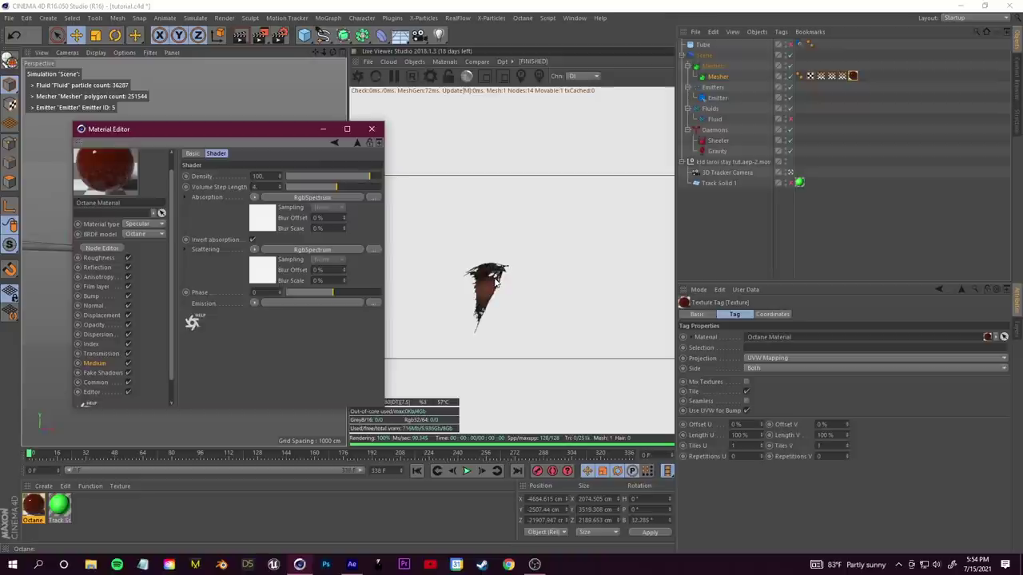
Step: Lower the scattering medium's density to about 4 while viewing the splash up close in the live render
drag(279, 127, 311, 402)
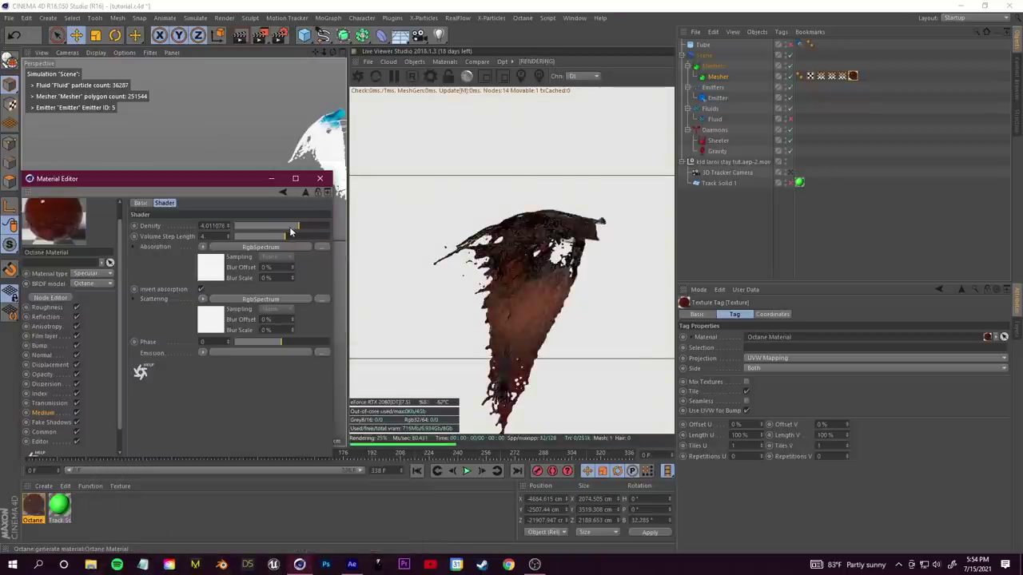
drag(282, 232, 301, 226)
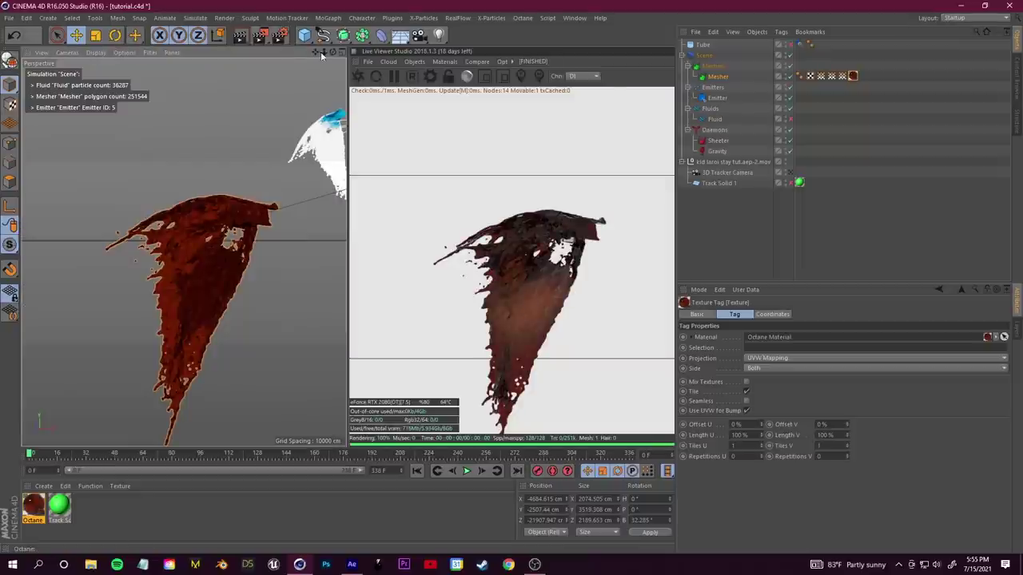
drag(322, 54, 161, 206)
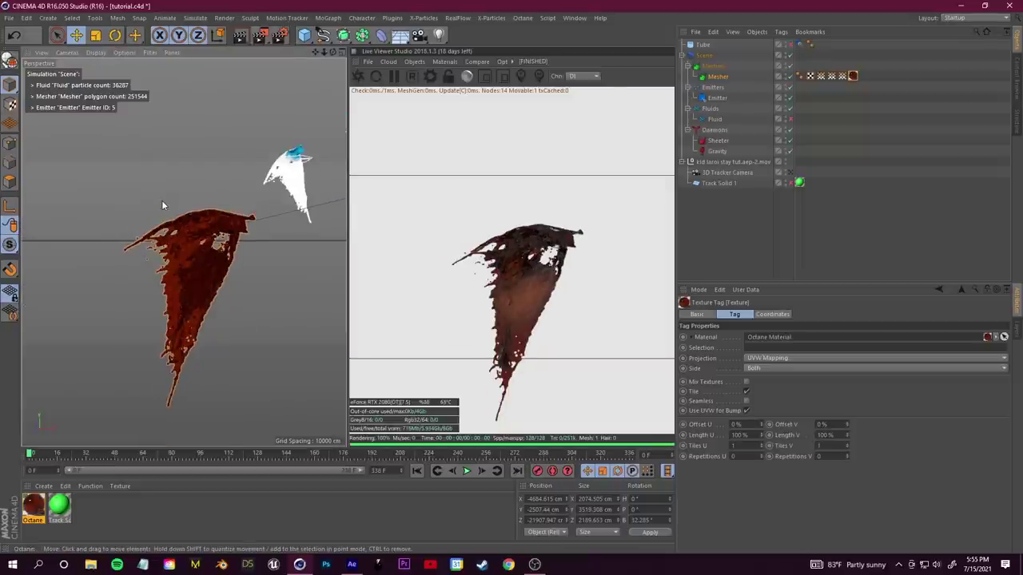
Step: Set the project's renderer to Octane Renderer in the render settings
click(280, 34)
drag(246, 14, 290, 105)
click(168, 125)
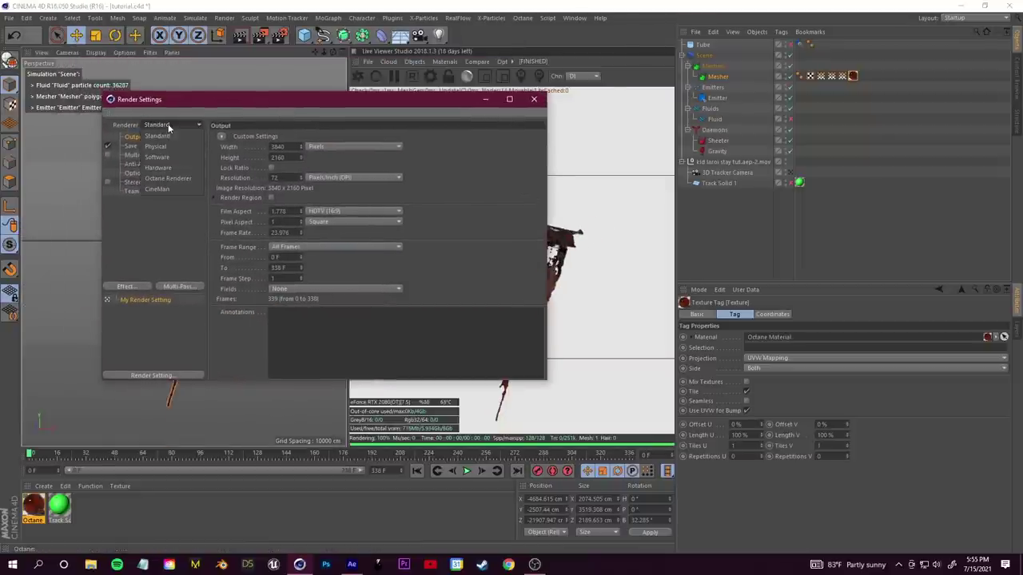
click(169, 178)
click(534, 99)
Step: Enable the alpha channel and the camera imager's denoising in the Octane settings
click(431, 77)
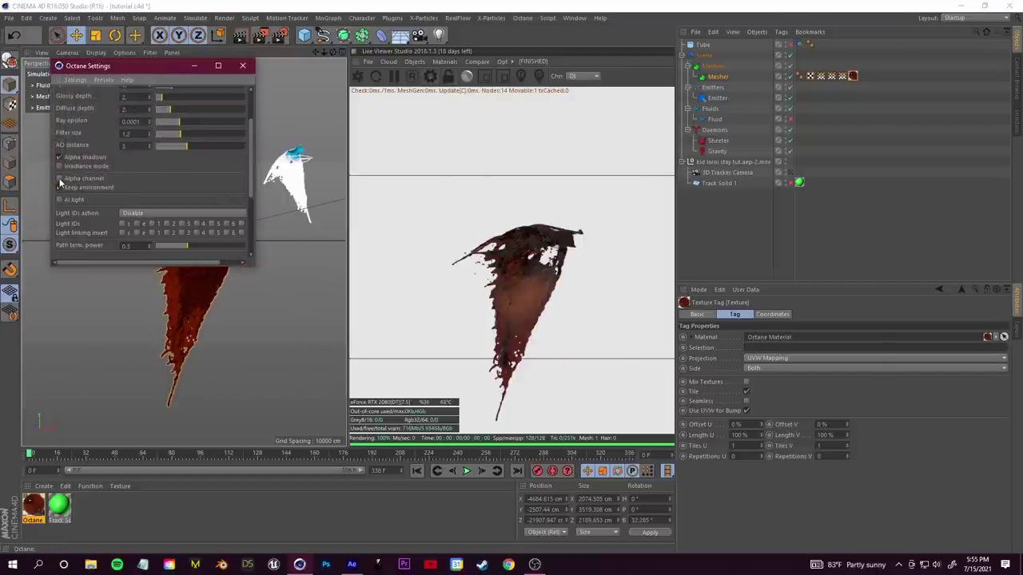
click(60, 179)
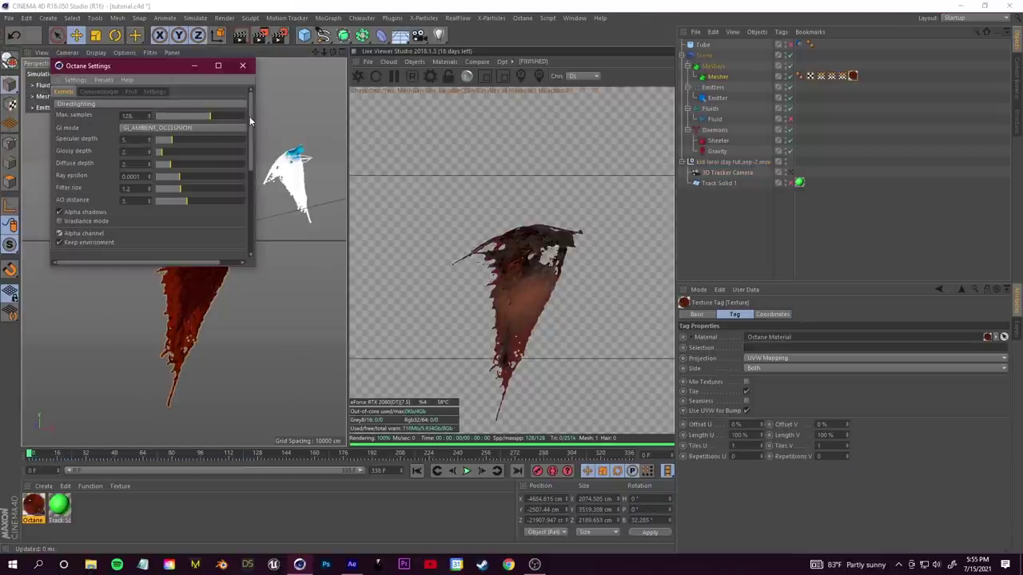
click(99, 92)
click(93, 105)
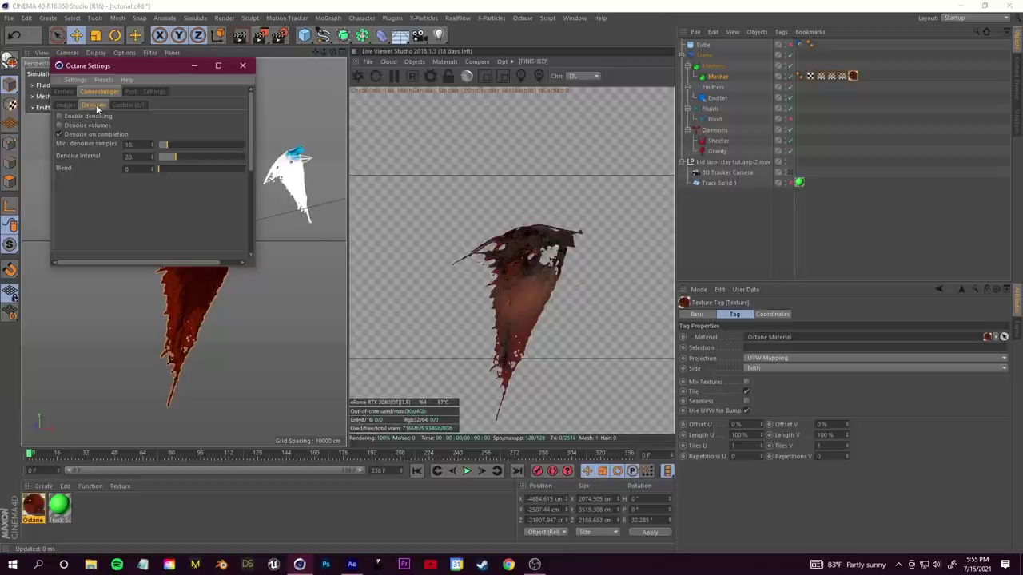
click(59, 116)
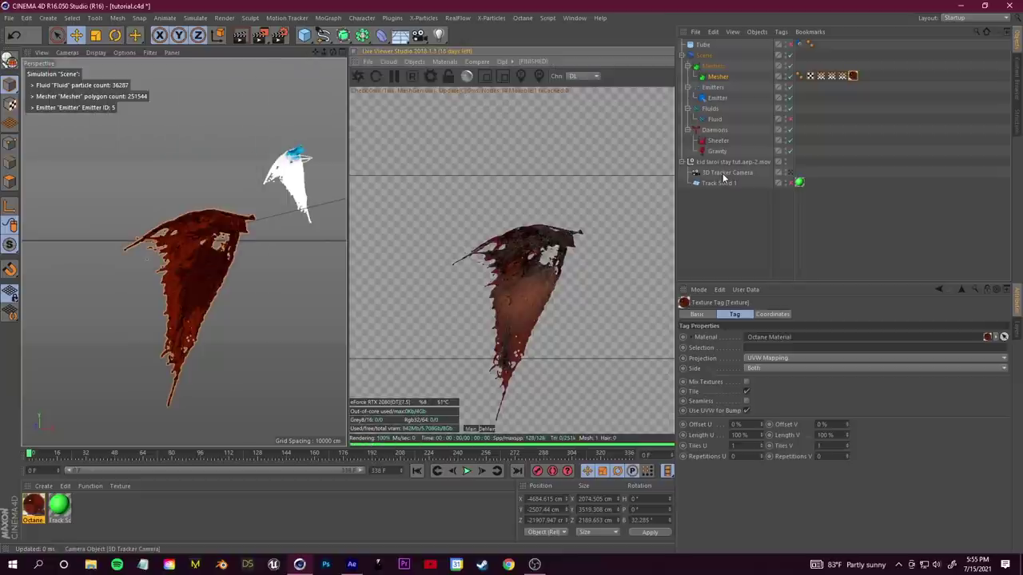
Step: Add an OctaneCameraTag to the 3D Tracker Camera
right_click(723, 176)
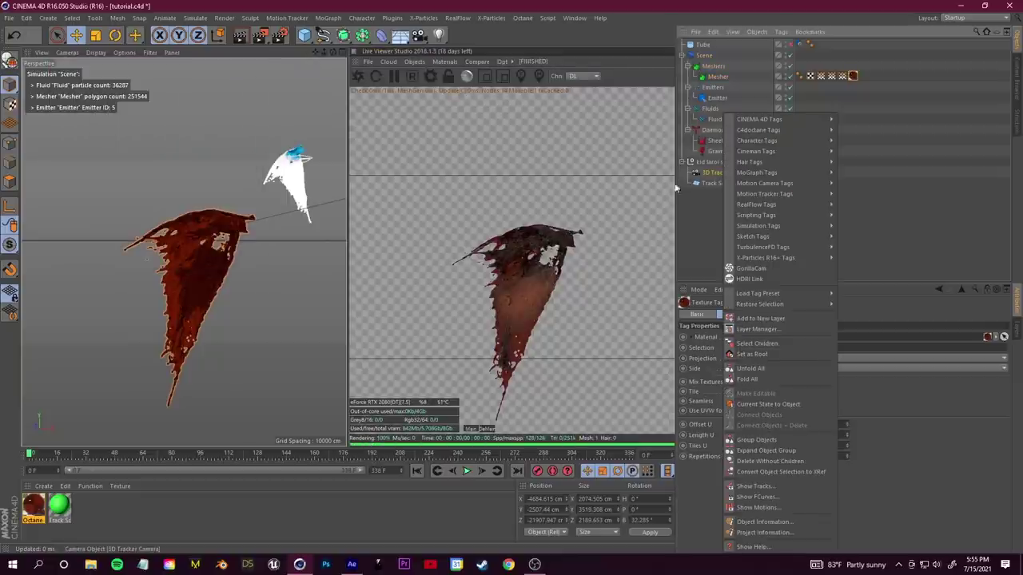
mouse_move(787, 130)
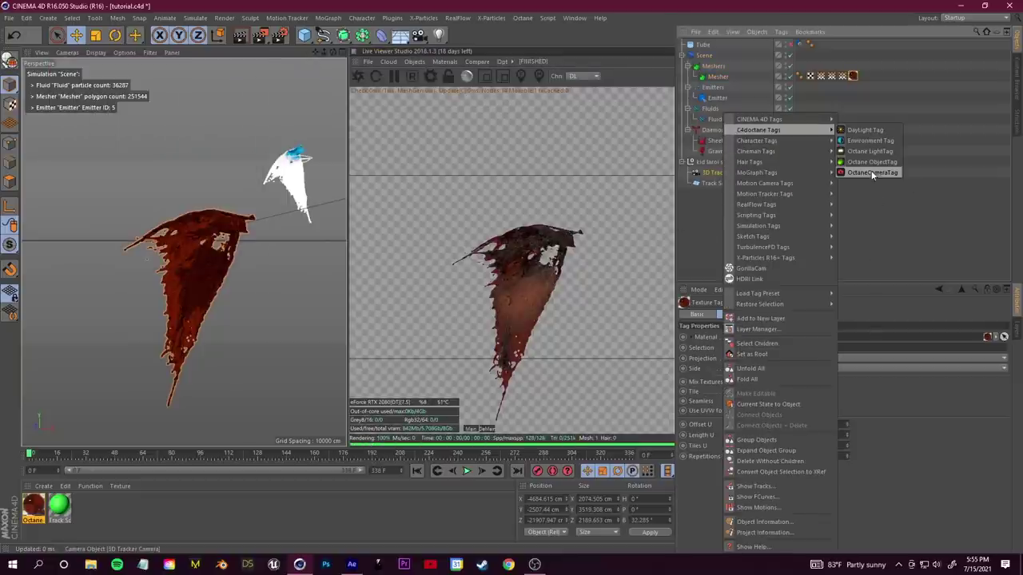
click(864, 173)
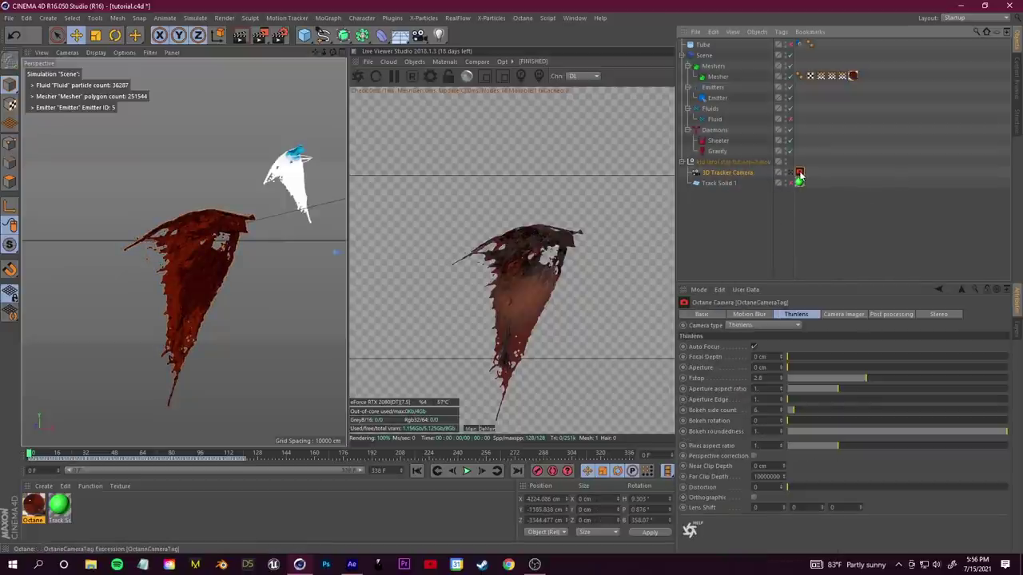
Step: Enable the Camera Imager in the 3D Tracker Camera's Octane tag
click(827, 315)
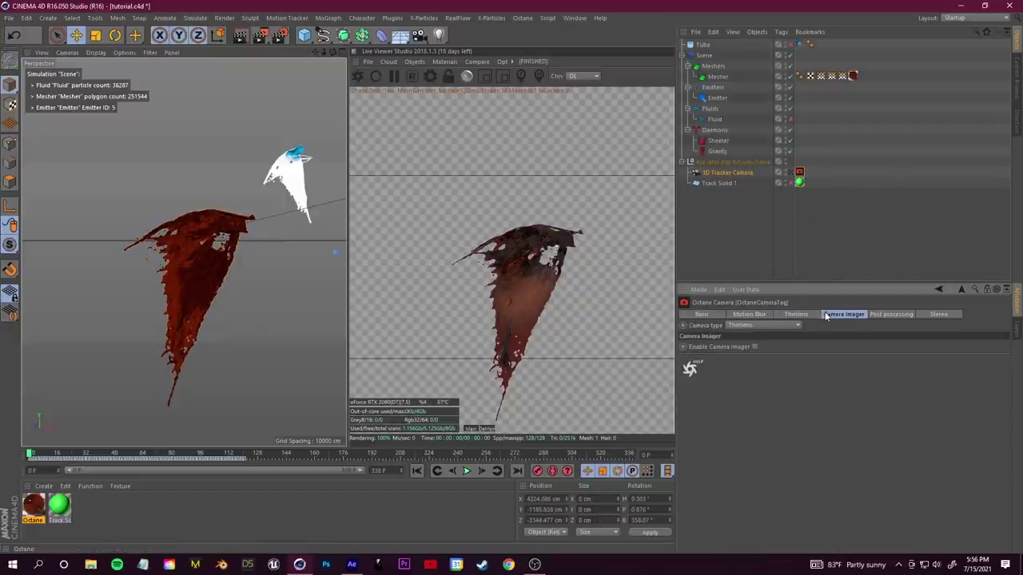
click(755, 346)
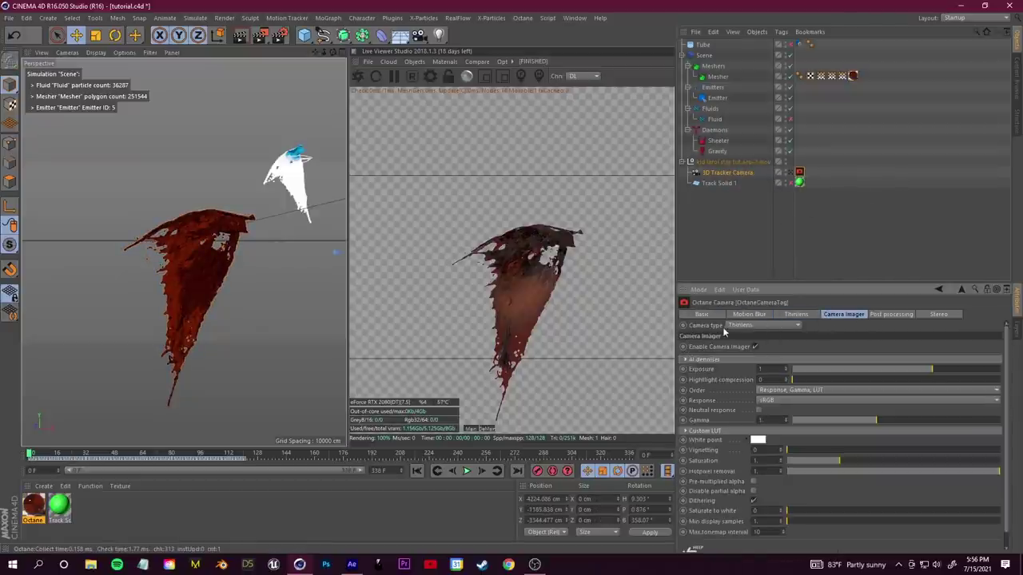
drag(29, 454, 0, 463)
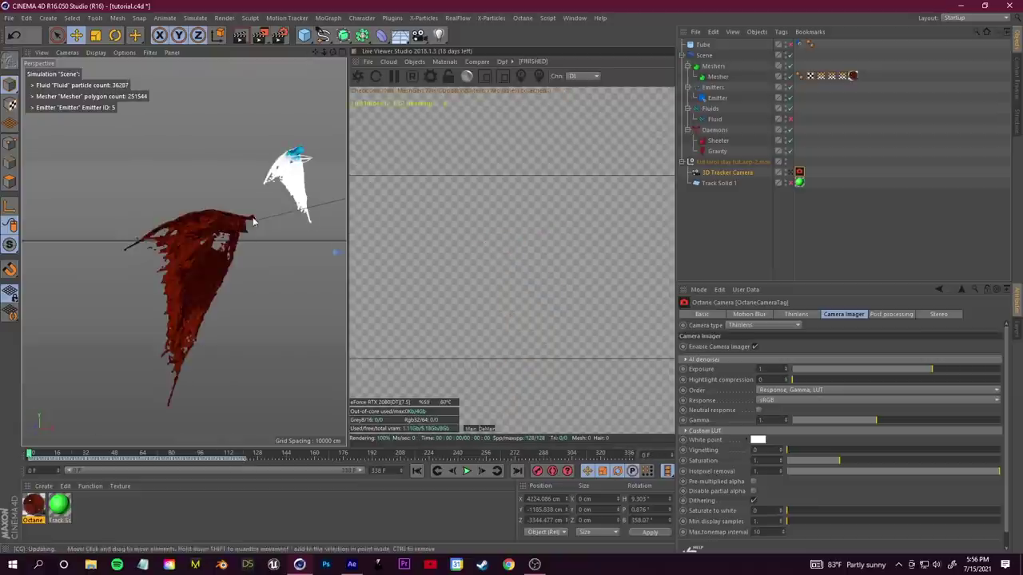
Step: Limit the render output to frames 0 to 121 and enable the alpha channel for the saved TIFF image
click(279, 36)
click(134, 138)
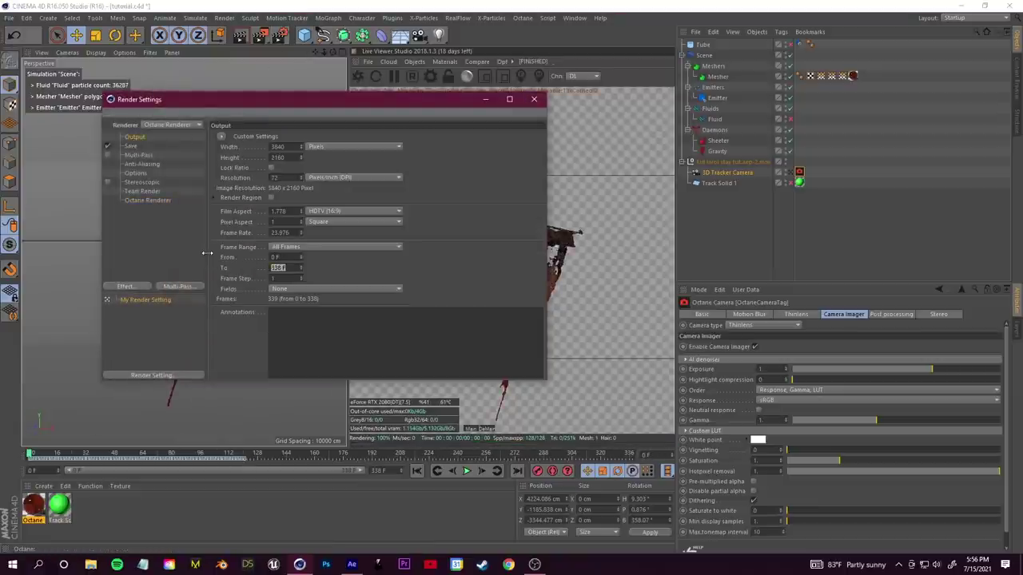
click(132, 147)
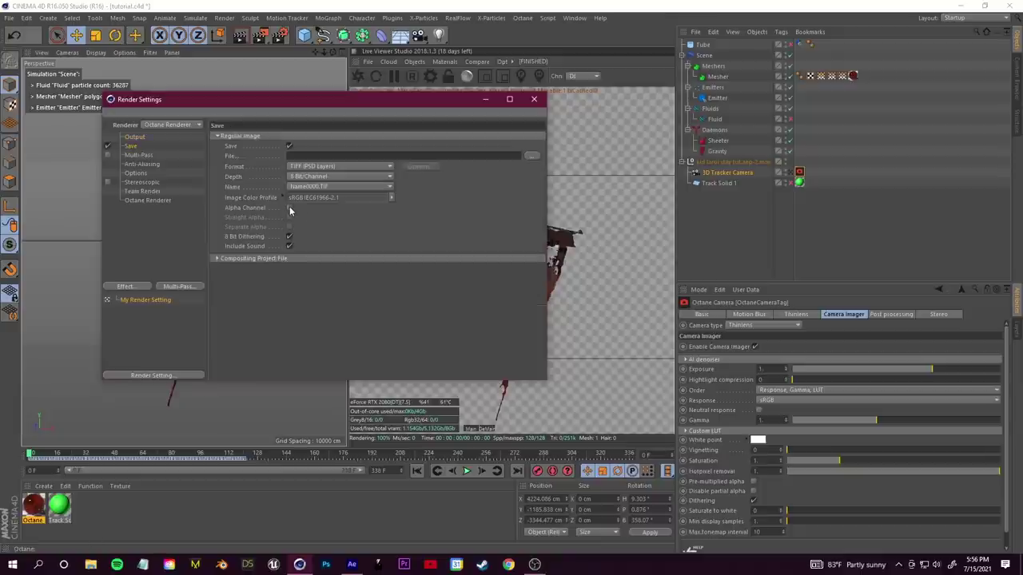
click(146, 201)
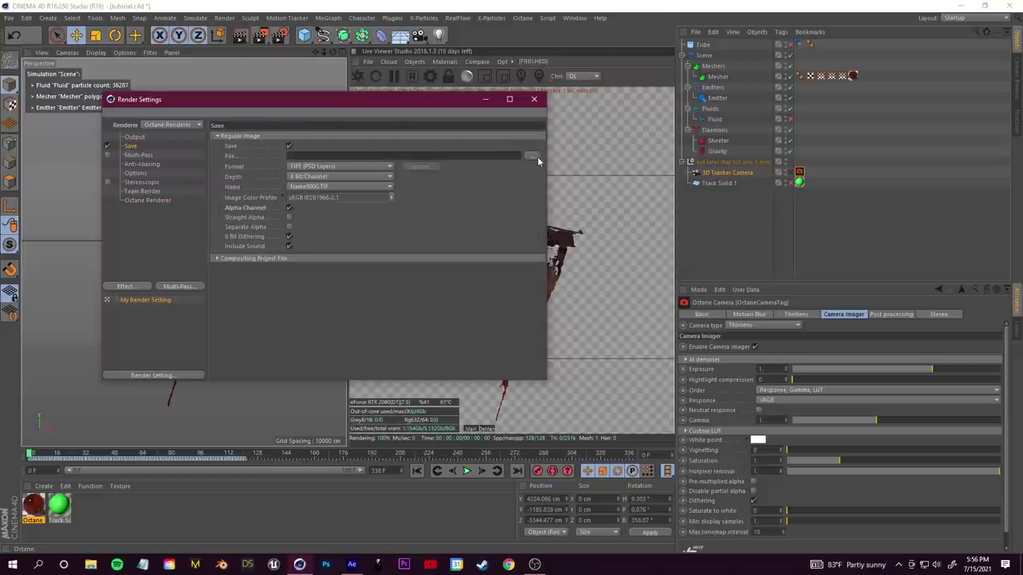
Step: Create a folder named "coffe tut render" in FROZEN TIME EFFECT LAROI as the render's save location
click(538, 161)
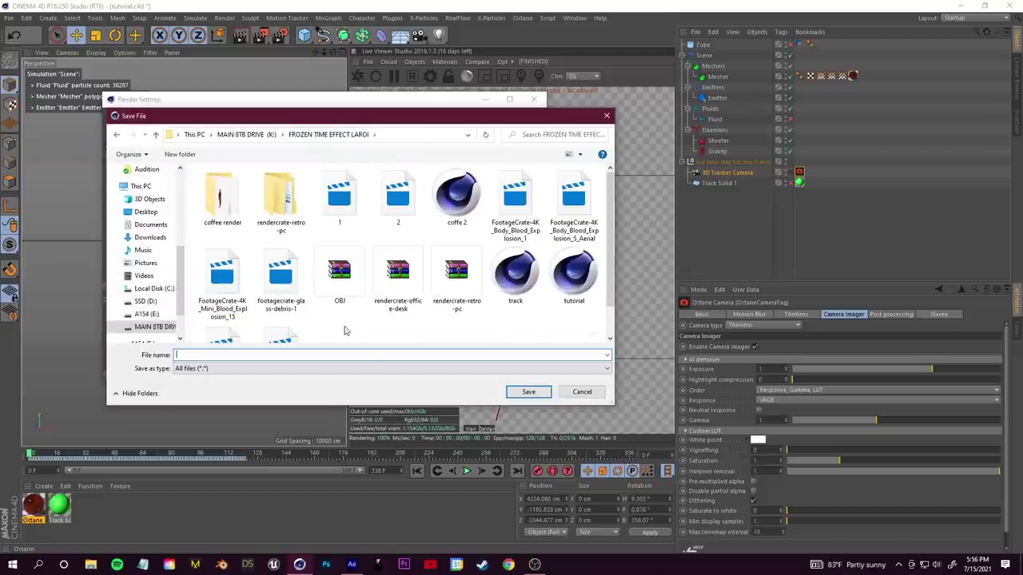
right_click(346, 326)
mouse_move(312, 436)
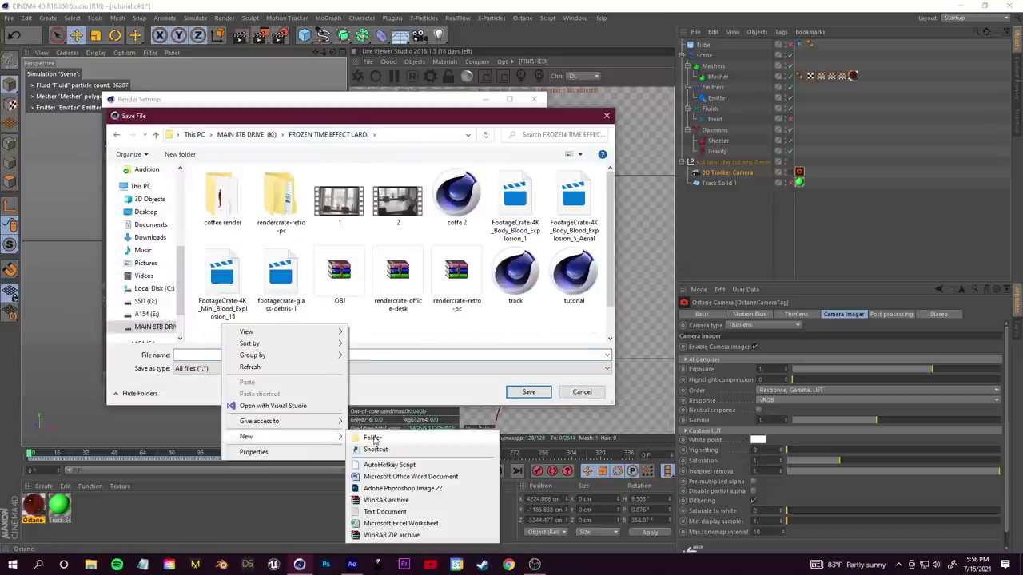
click(371, 437)
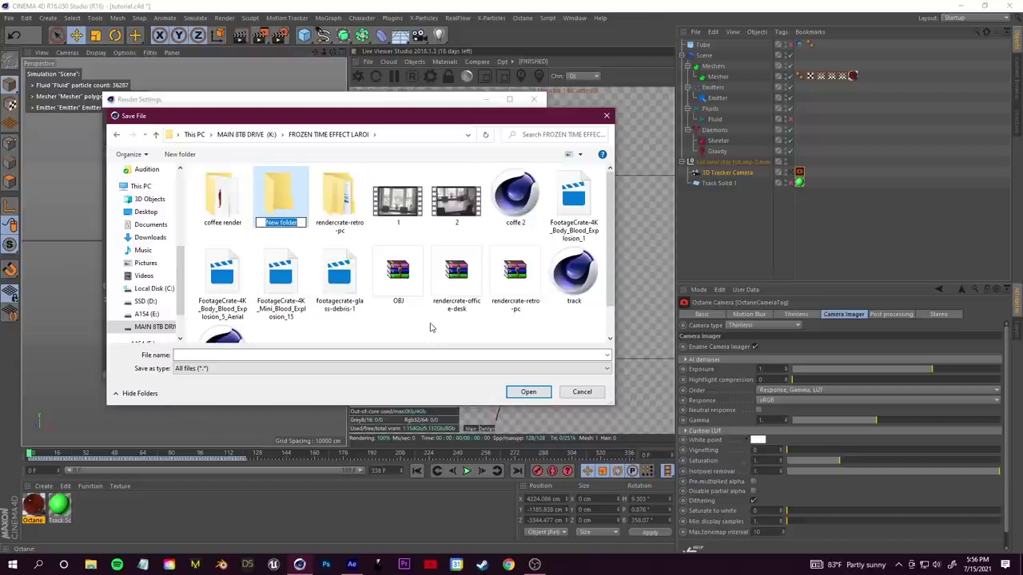
text(coffe tut render)
key(Return)
key(Return)
Step: Name the render output file "coffee" and render the frame range to the Picture Viewer
click(213, 357)
text(coffe)
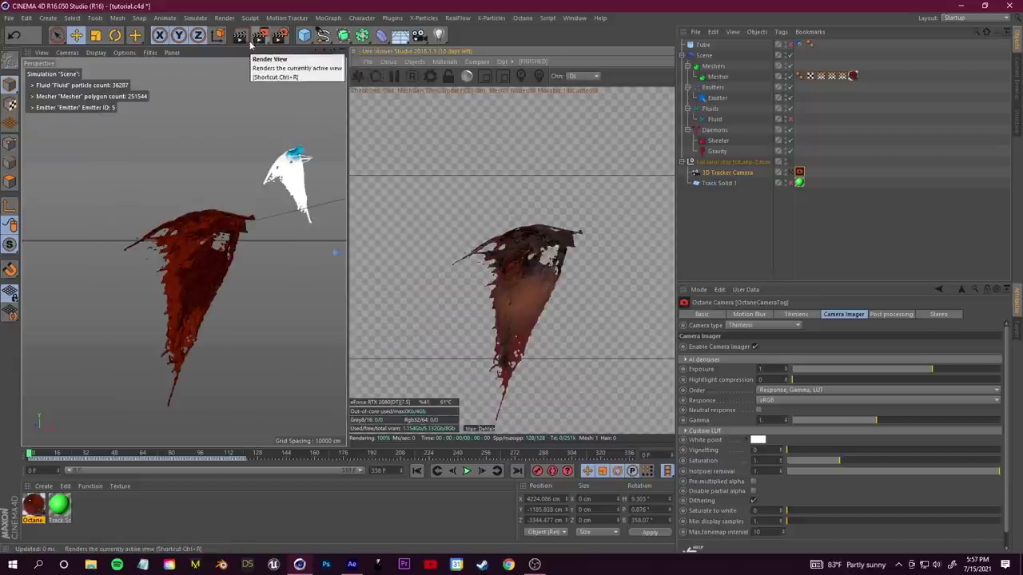
click(260, 35)
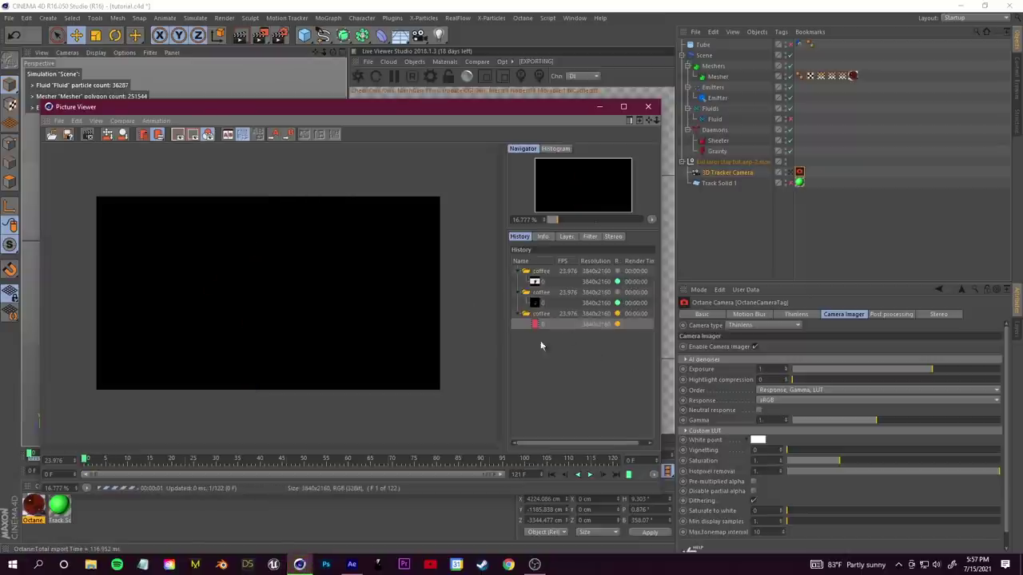
scroll(276, 310, down, 2)
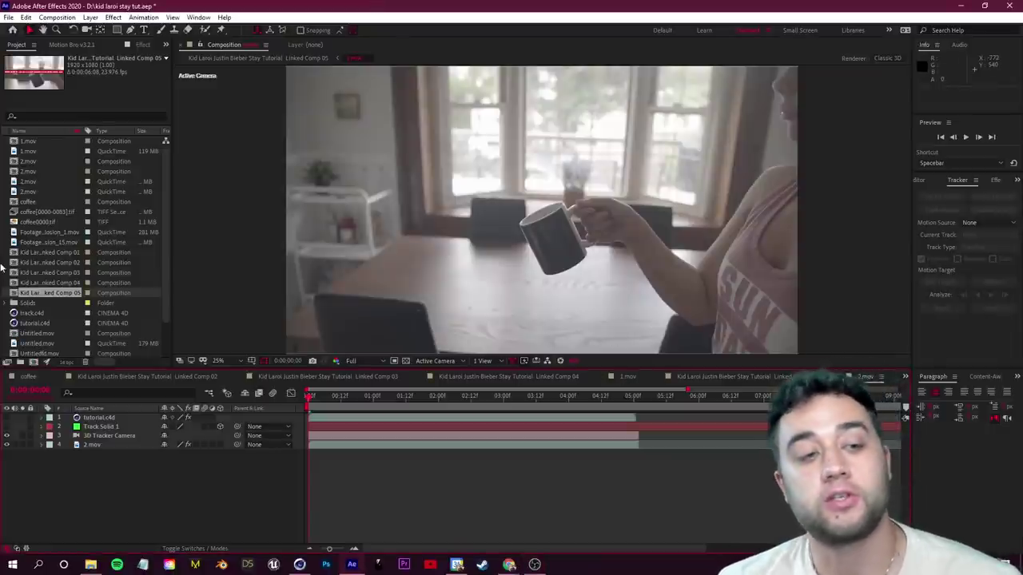
Step: In After Effects, import the coffee0000 TIFF sequence from the "coffe tut render" folder with straight, unmatted alpha and a new composition
right_click(4, 237)
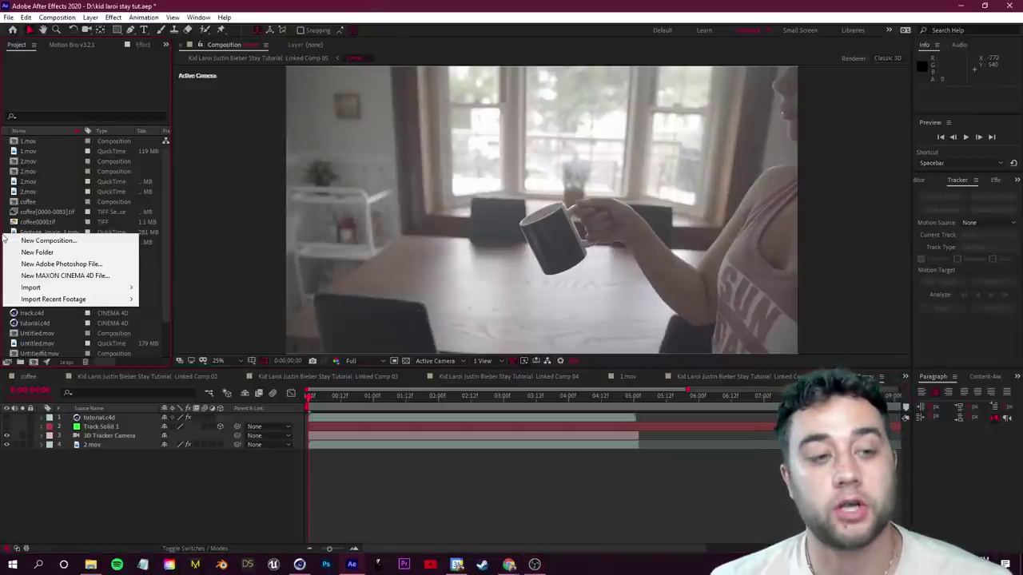
mouse_move(107, 288)
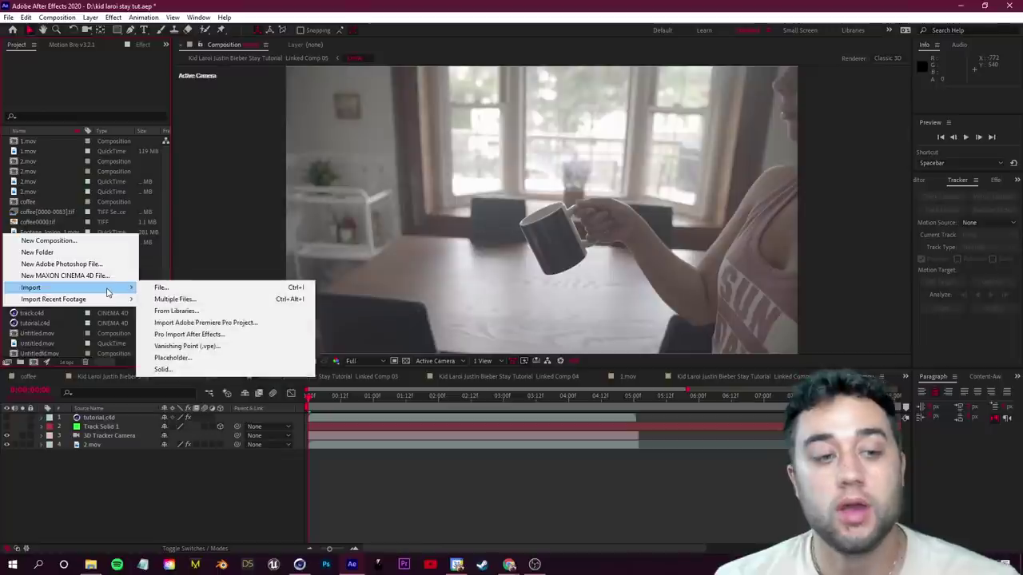
click(179, 300)
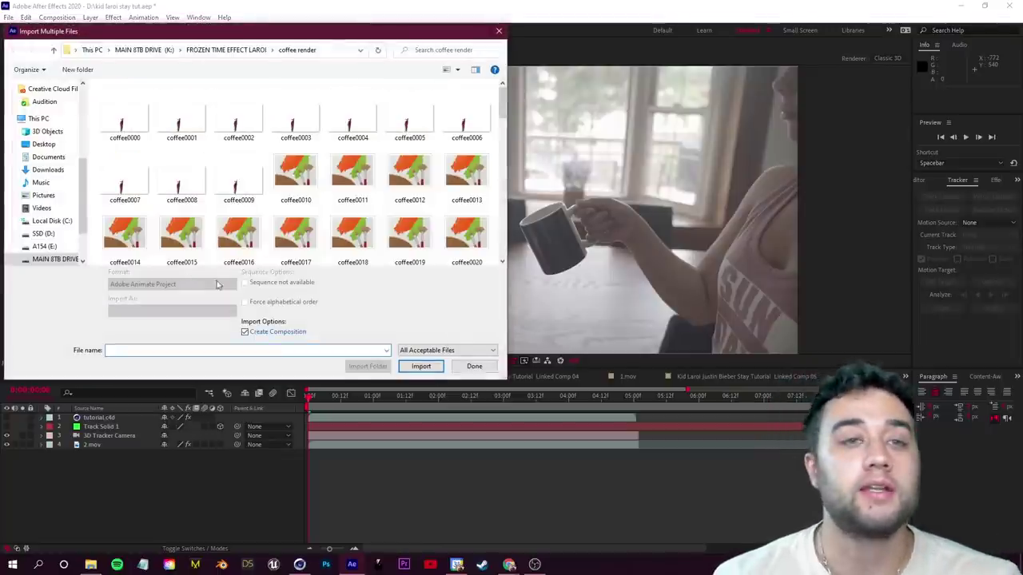
click(226, 50)
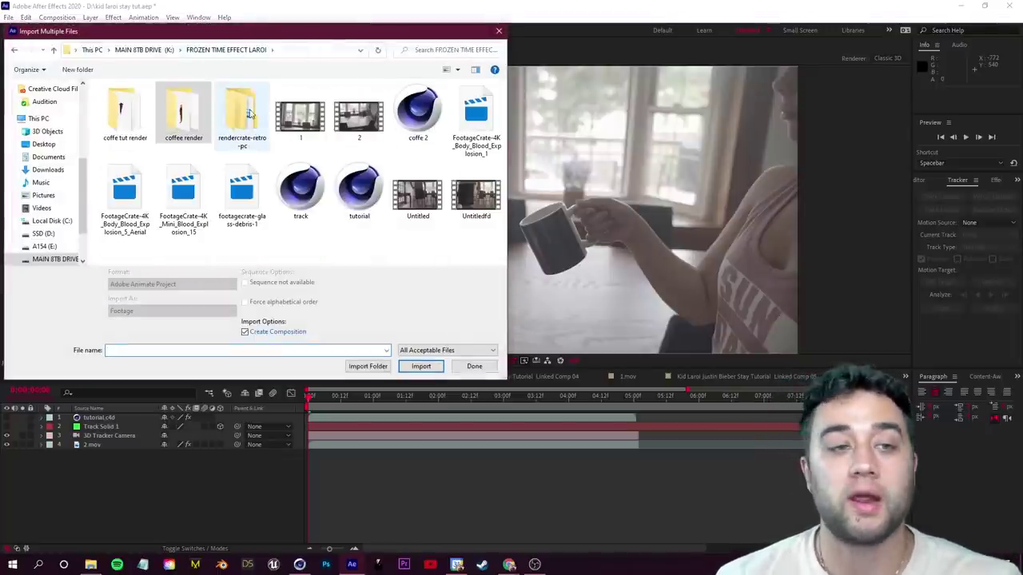
double_click(124, 116)
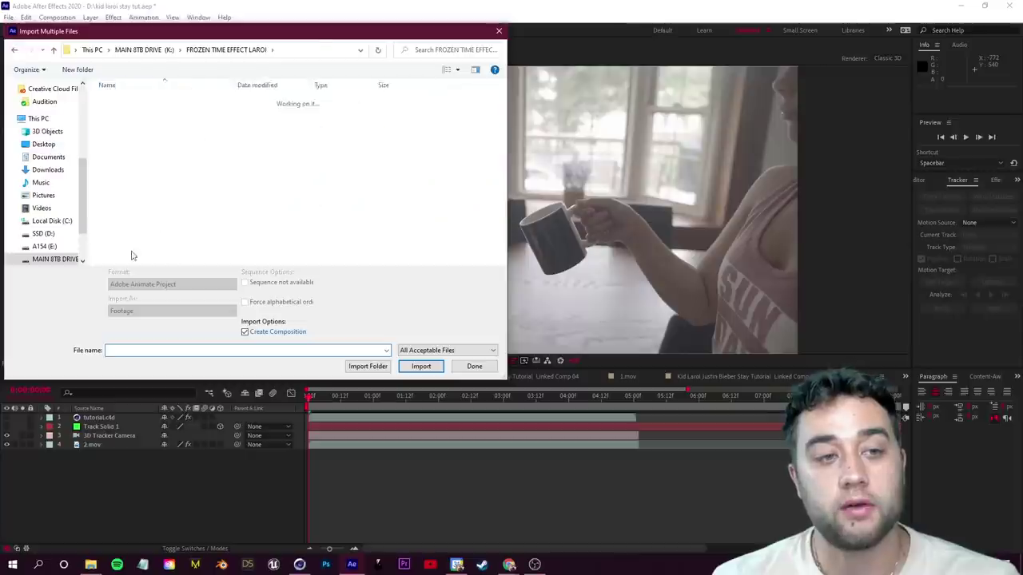
click(128, 135)
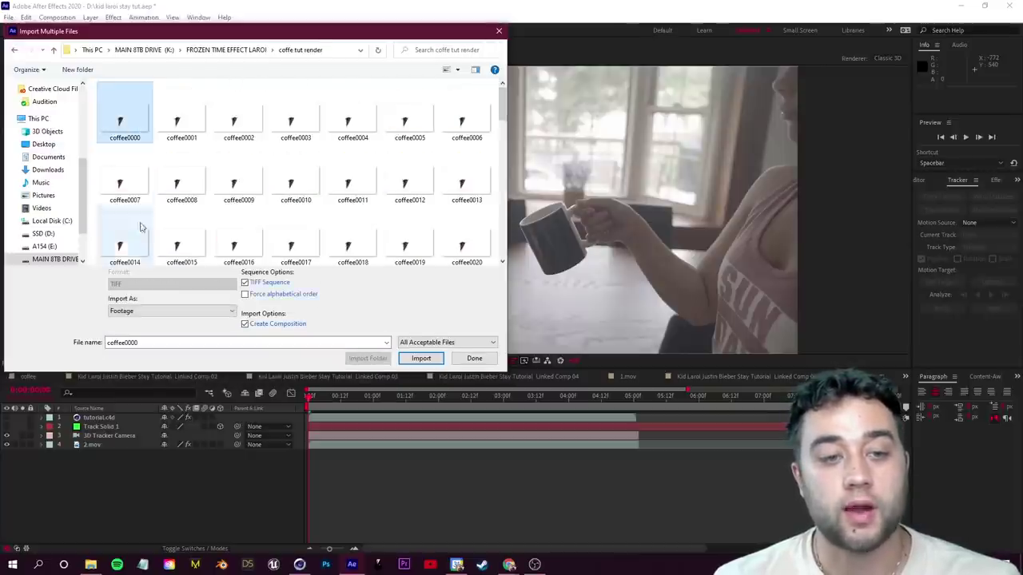
click(422, 358)
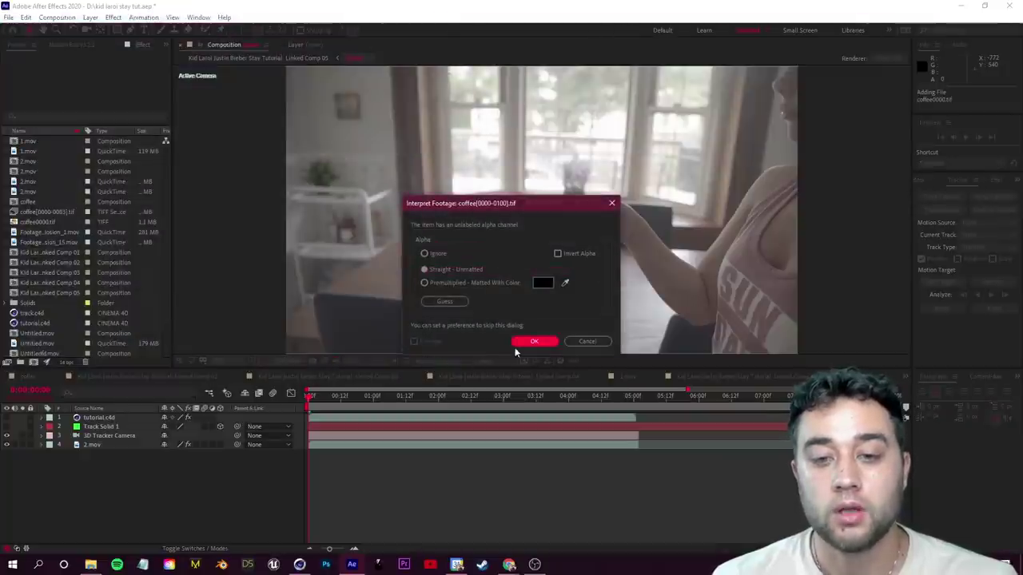
click(530, 345)
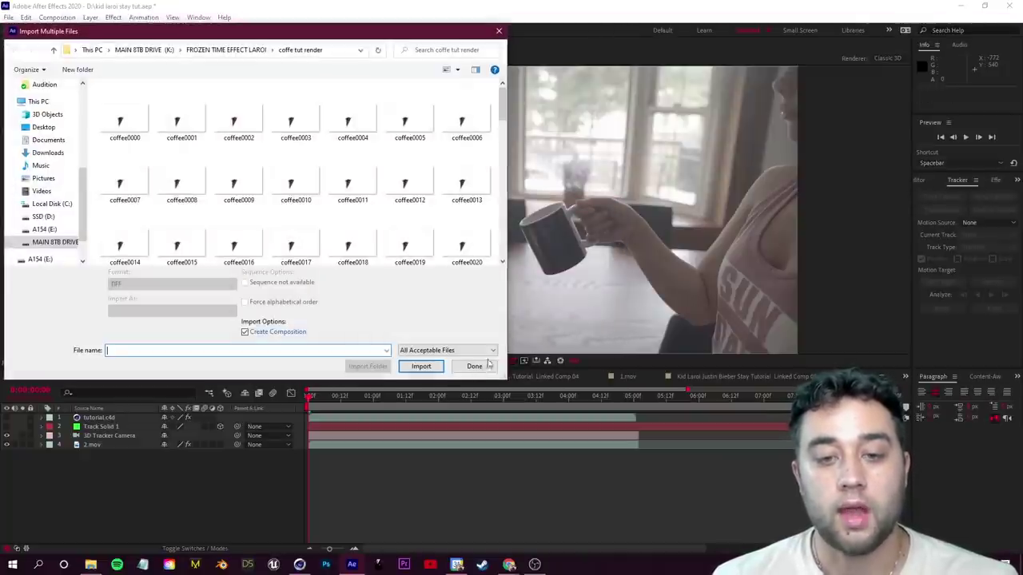
click(475, 366)
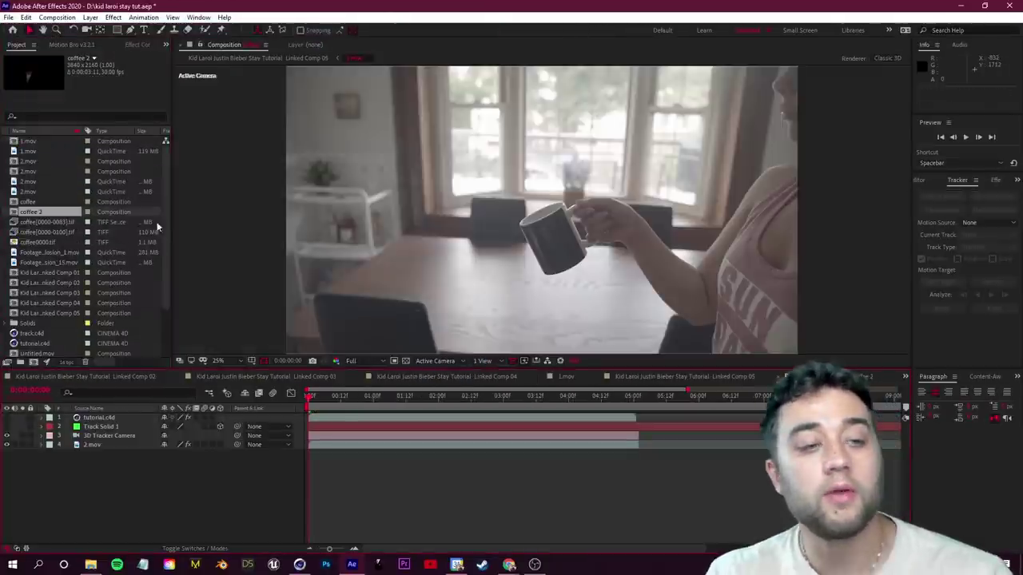
Step: Compare the imported sequence's frame rate with the output frame rate in Cinema 4D's render settings, returning to After Effects
drag(173, 221, 311, 226)
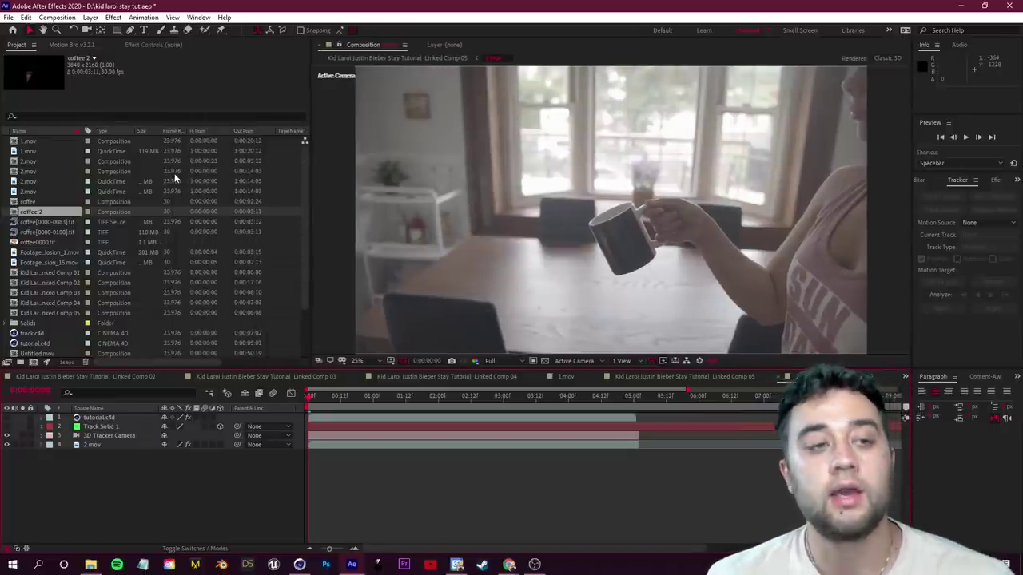
click(308, 564)
key(ctrl+b)
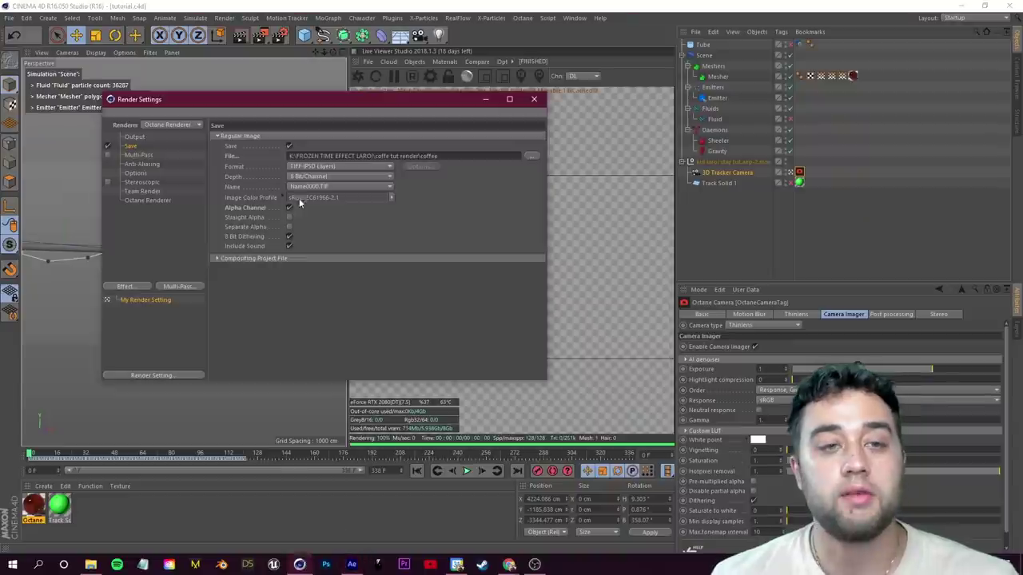
click(136, 141)
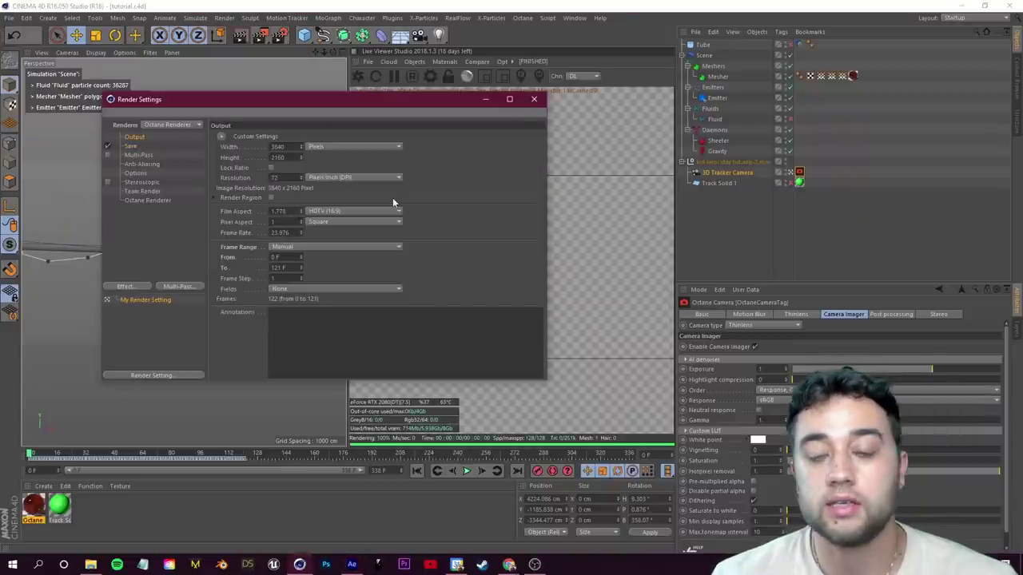
click(534, 99)
click(352, 564)
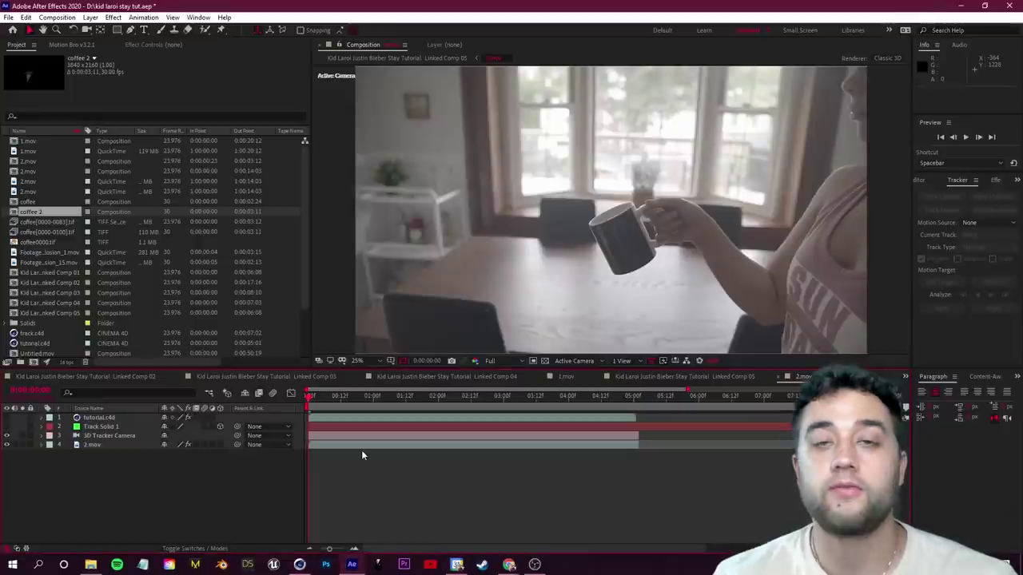
Step: Interpret the coffee[0000-0100].tif footage at an assumed frame rate of 23.976 frames per second
double_click(169, 213)
click(62, 232)
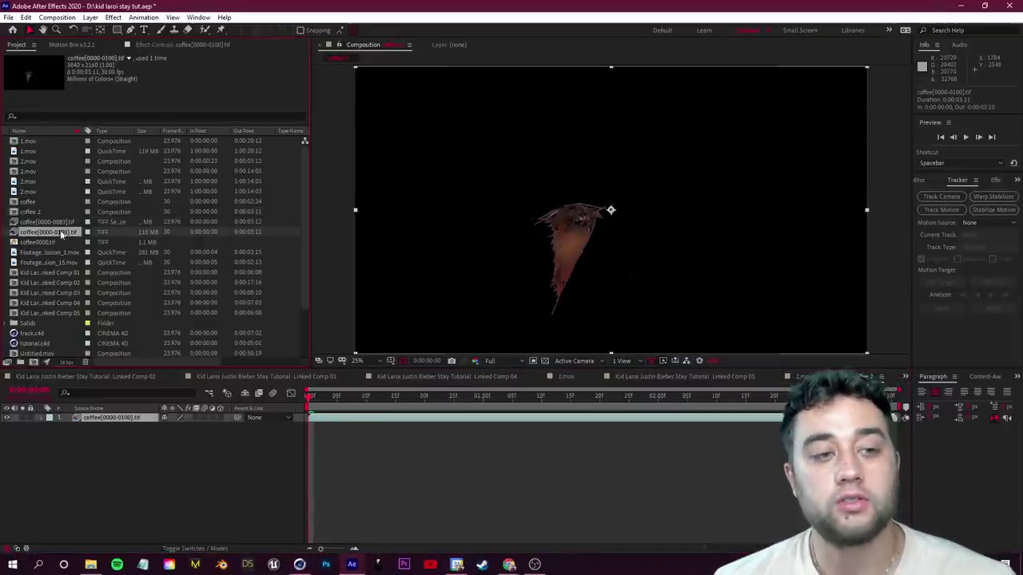
right_click(60, 234)
mouse_move(124, 311)
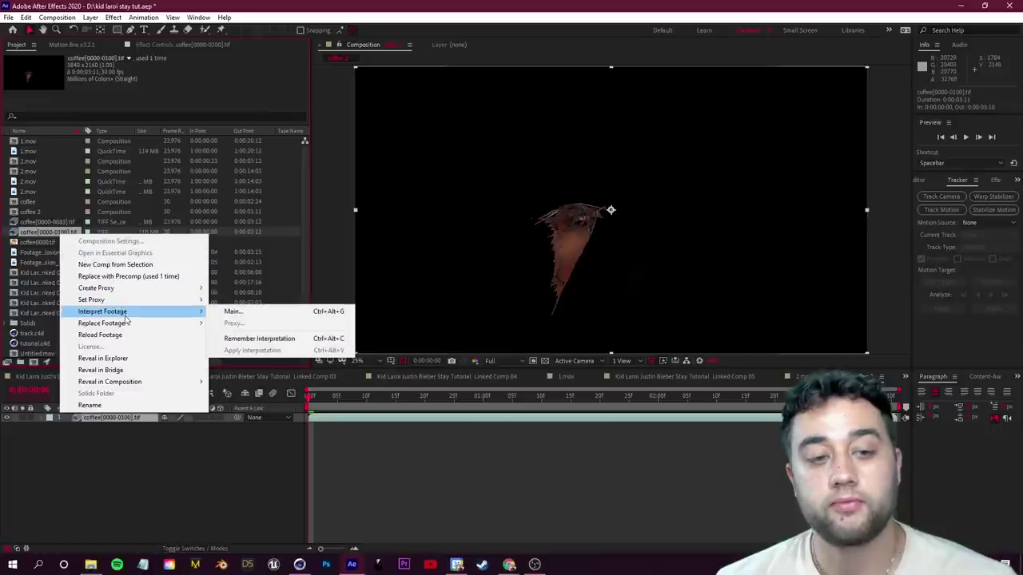
click(232, 312)
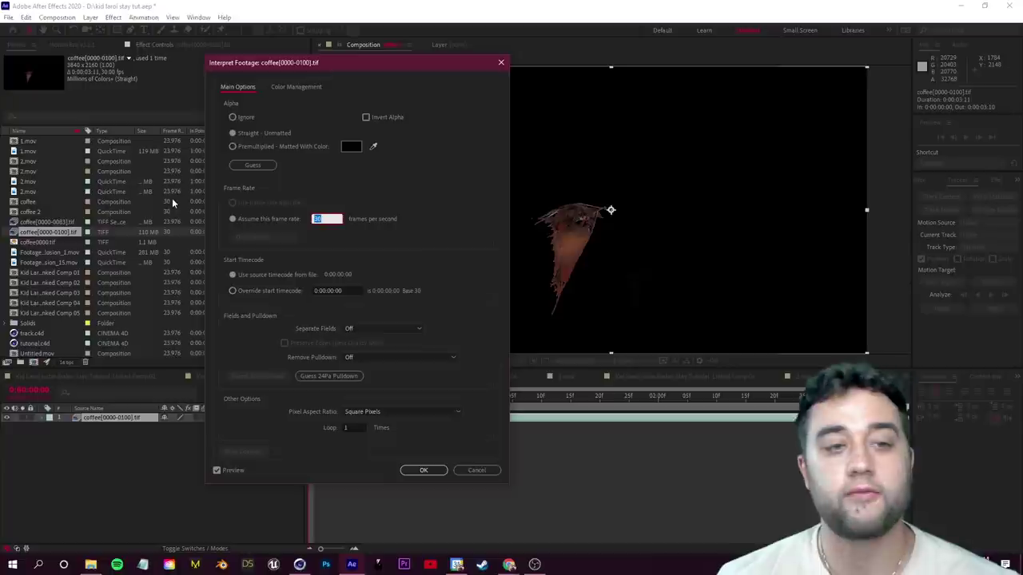
text(23.976)
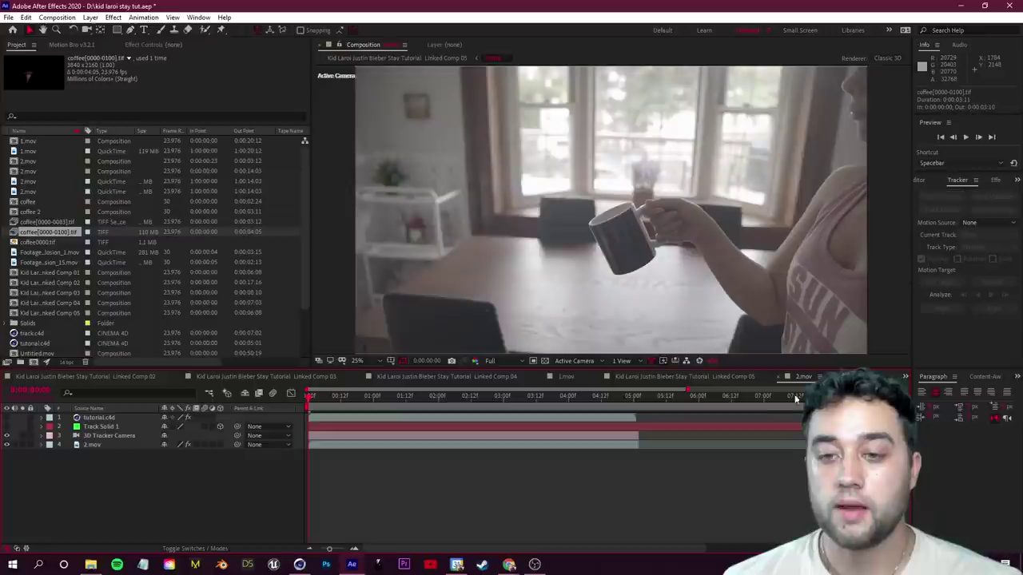
Step: Place the coffee[0000-0100].tif sequence above all layers in the tracked 2.mov composition and preview the composite's playback
drag(66, 231, 136, 422)
key(space)
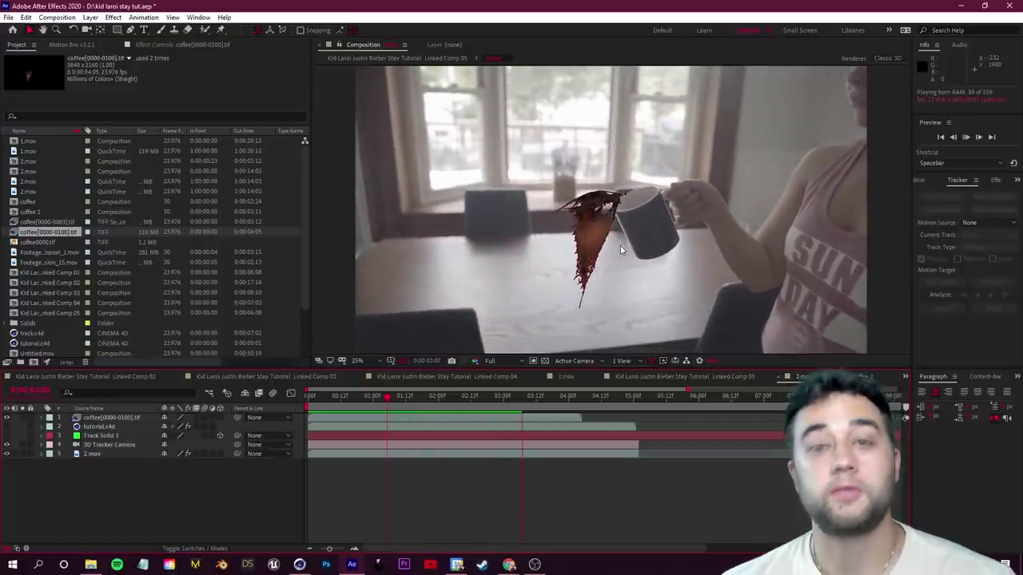
key(space)
drag(523, 403, 388, 412)
key(space)
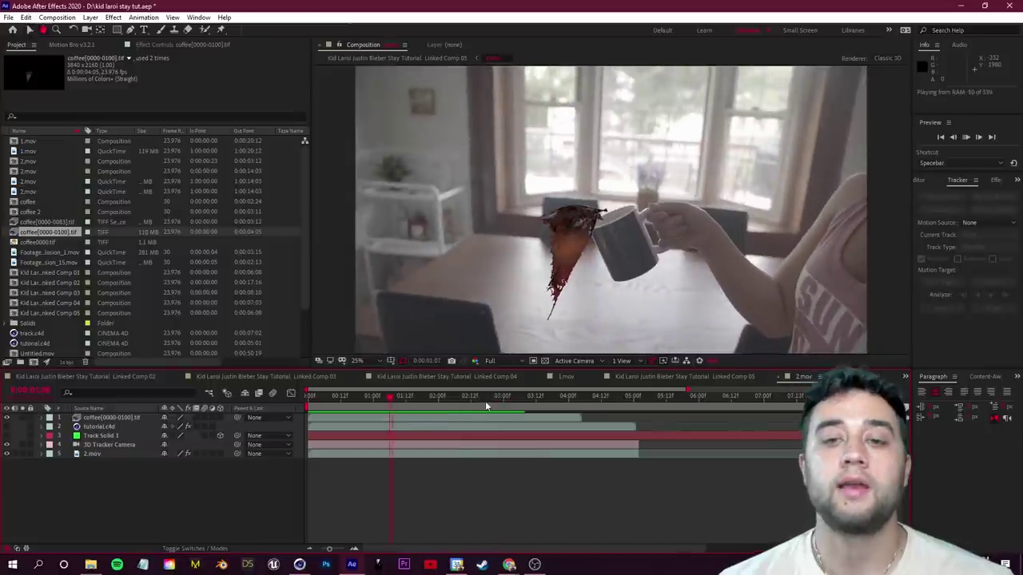
key(space)
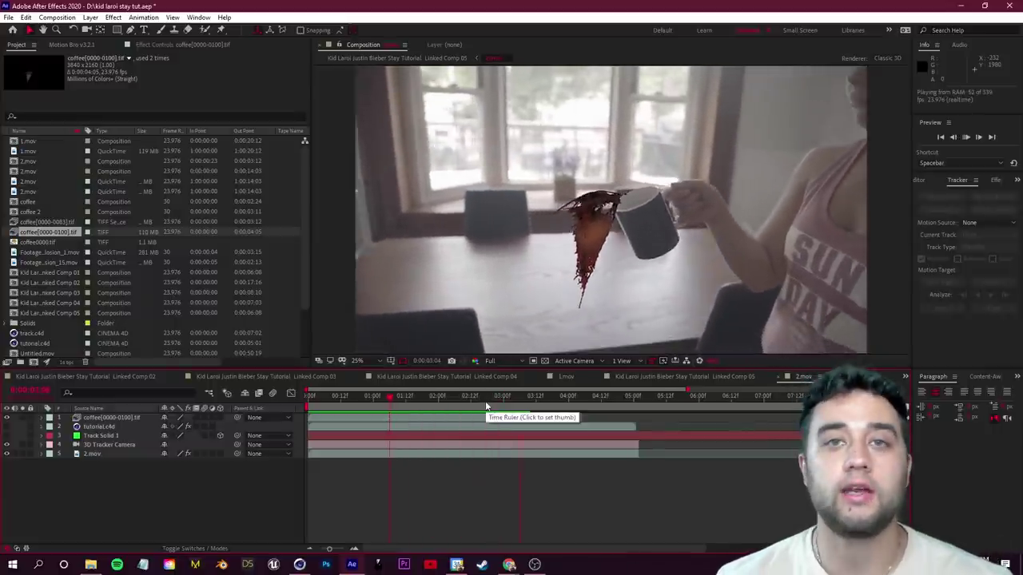